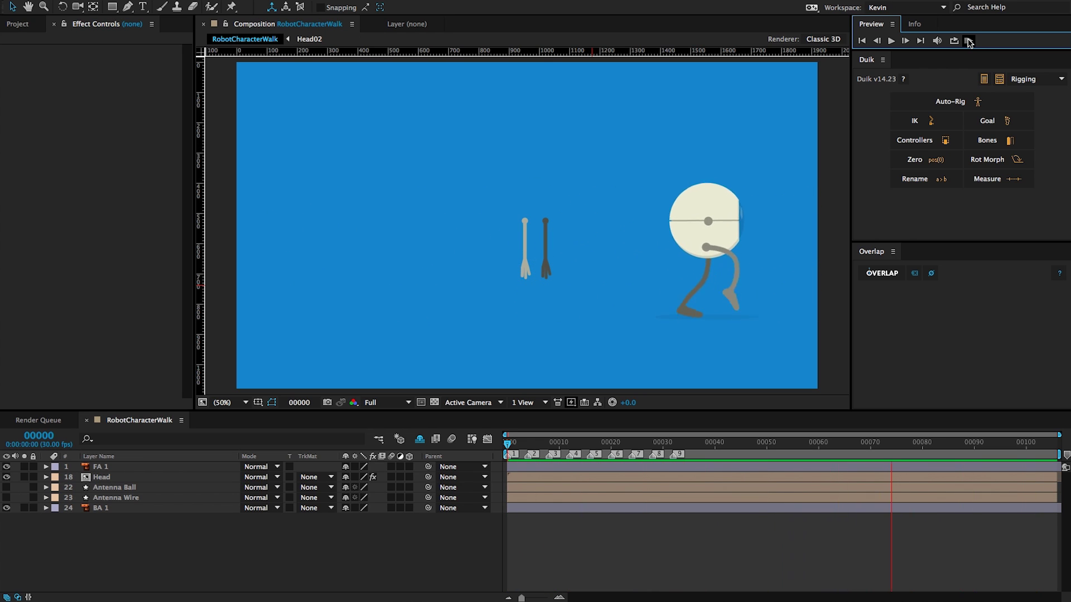
Step: Place four puppet pins on the light FA 1 arm, at the shoulder, elbow, wrist and hand
left_click(970, 42)
key("period")
key("period")
key("period")
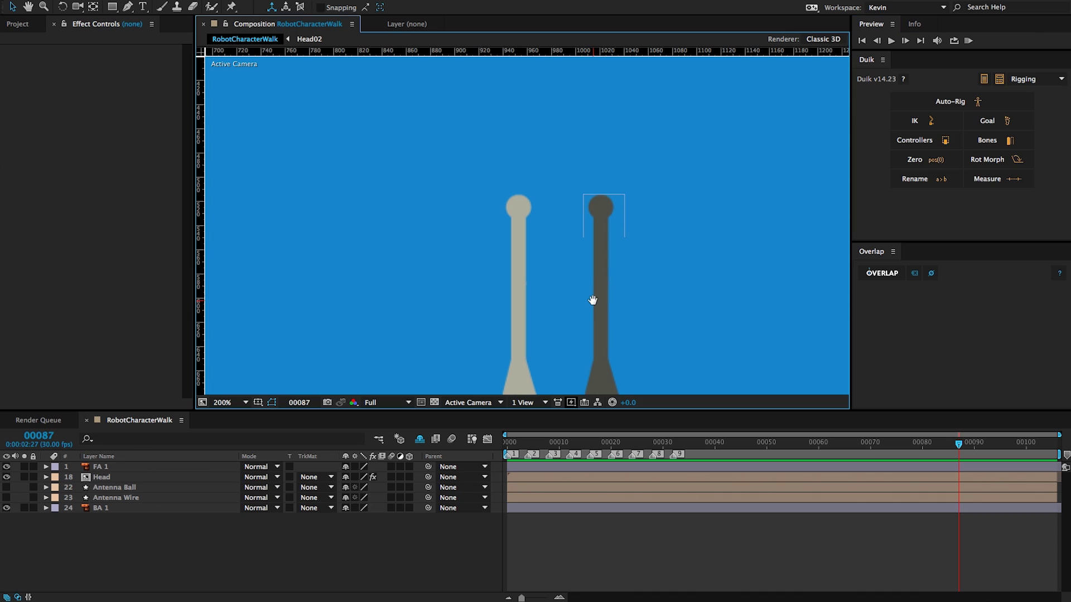
left_click_drag(593, 299, 563, 217)
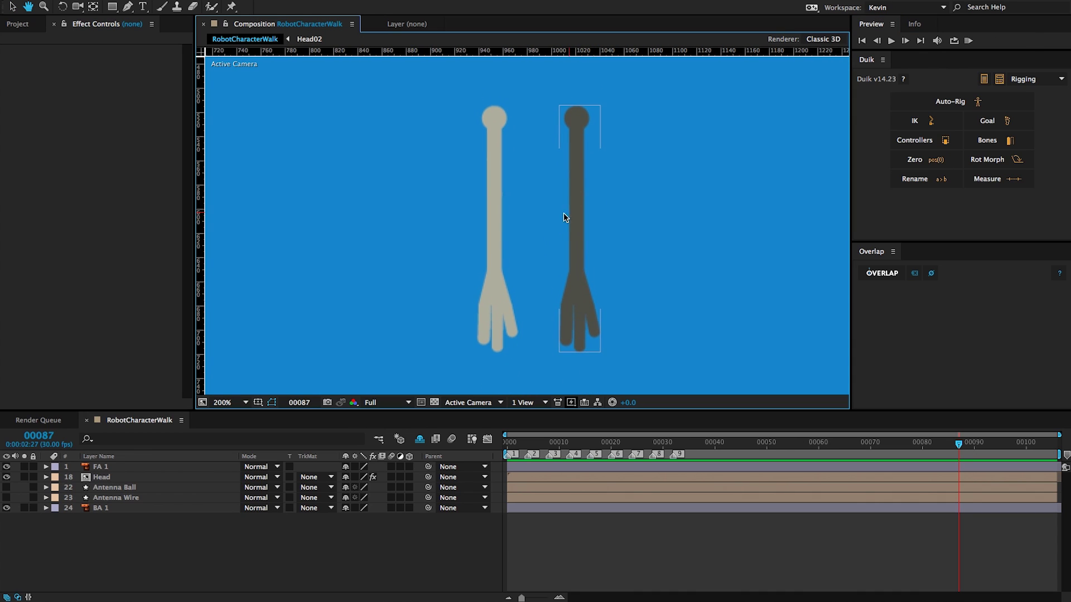
left_click(501, 243)
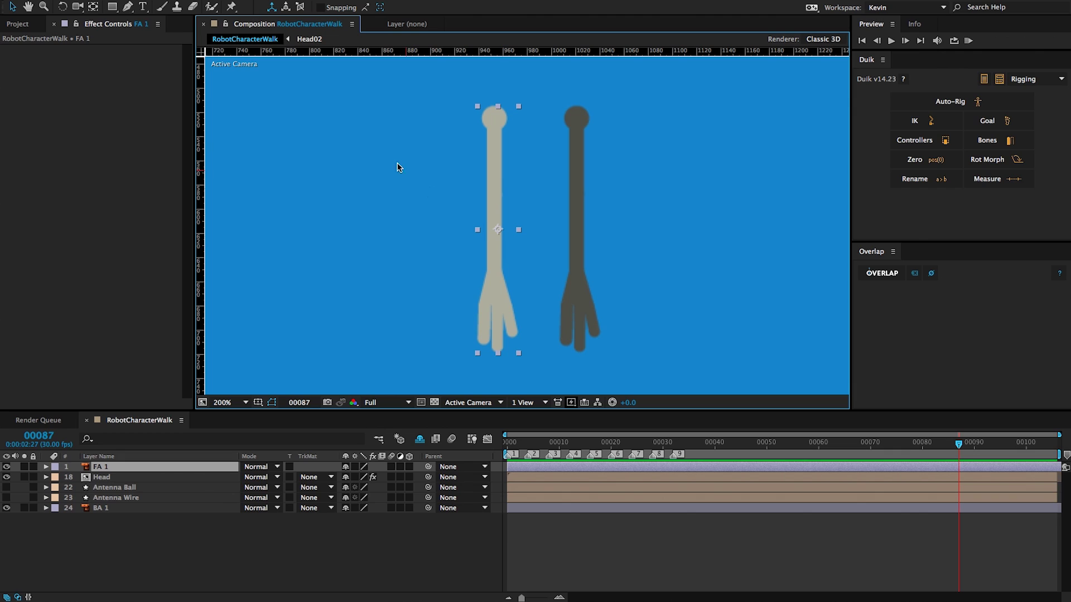
left_click(230, 7)
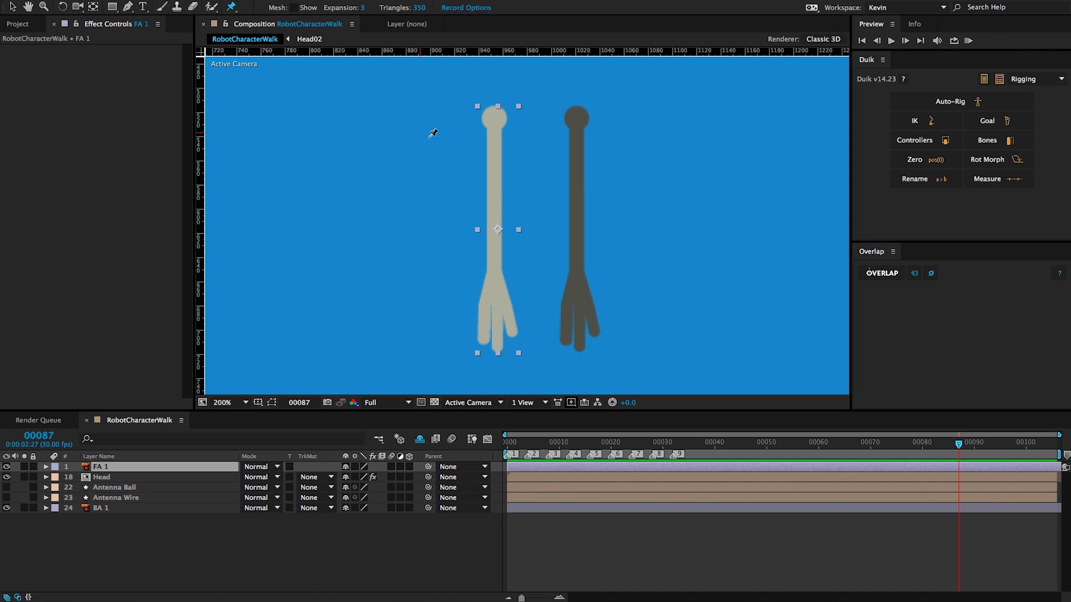
left_click(495, 117)
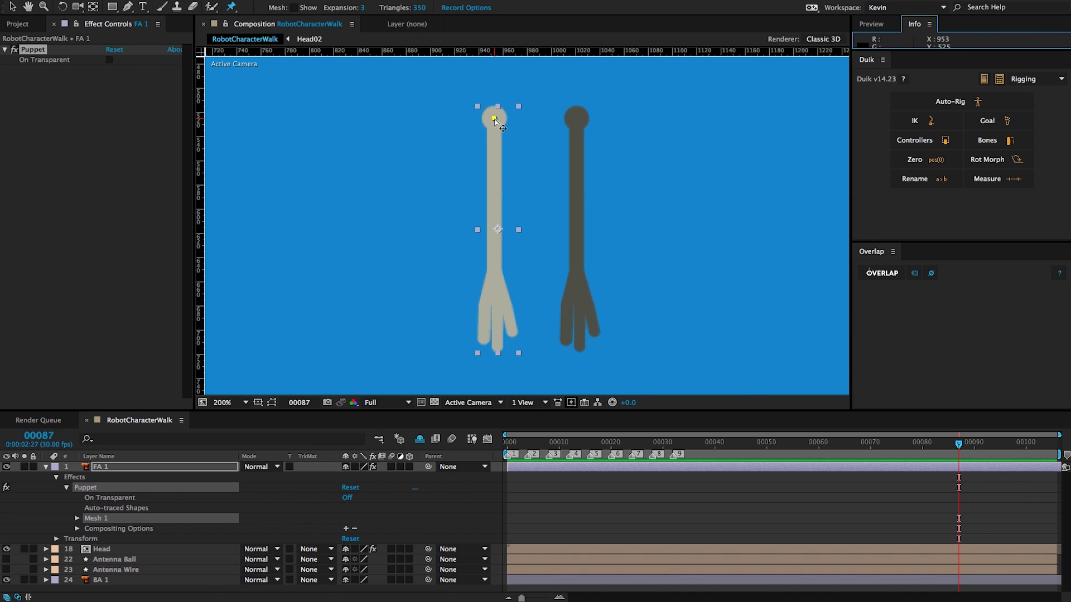
left_click(495, 200)
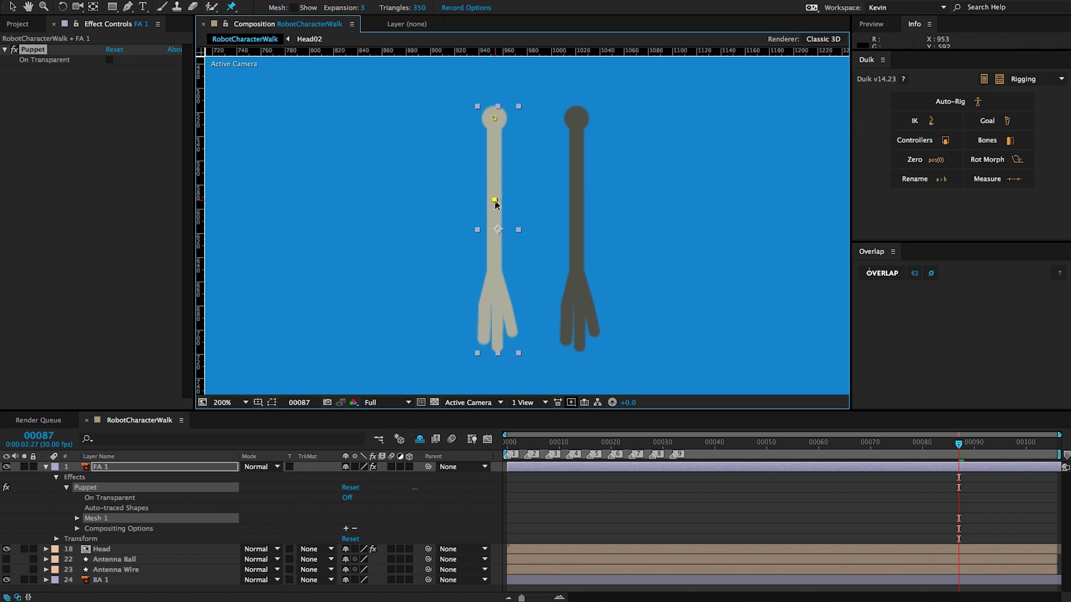
left_click(495, 270)
left_click(497, 346)
Step: Place four puppet pins on the dark BA 1 arm, at the shoulder, elbow, wrist and hand
left_click(112, 581)
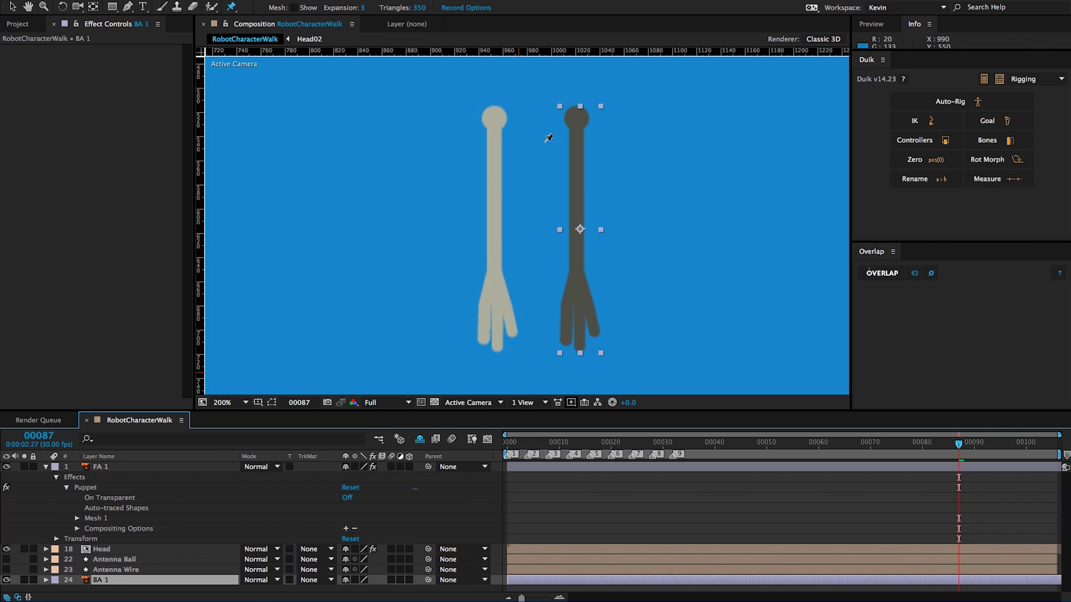
left_click(578, 116)
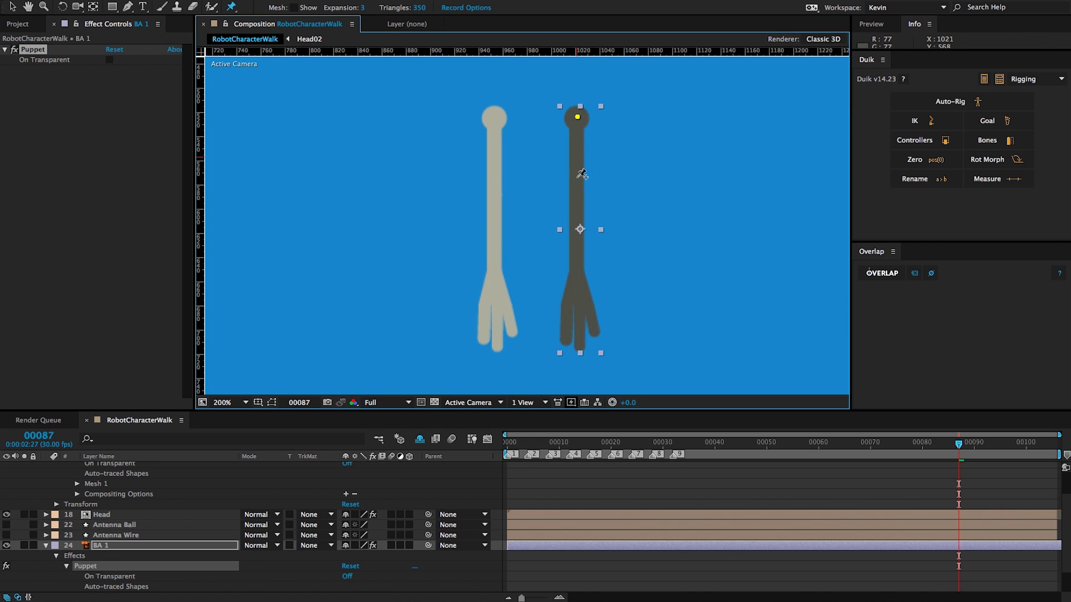
left_click(578, 193)
left_click(578, 270)
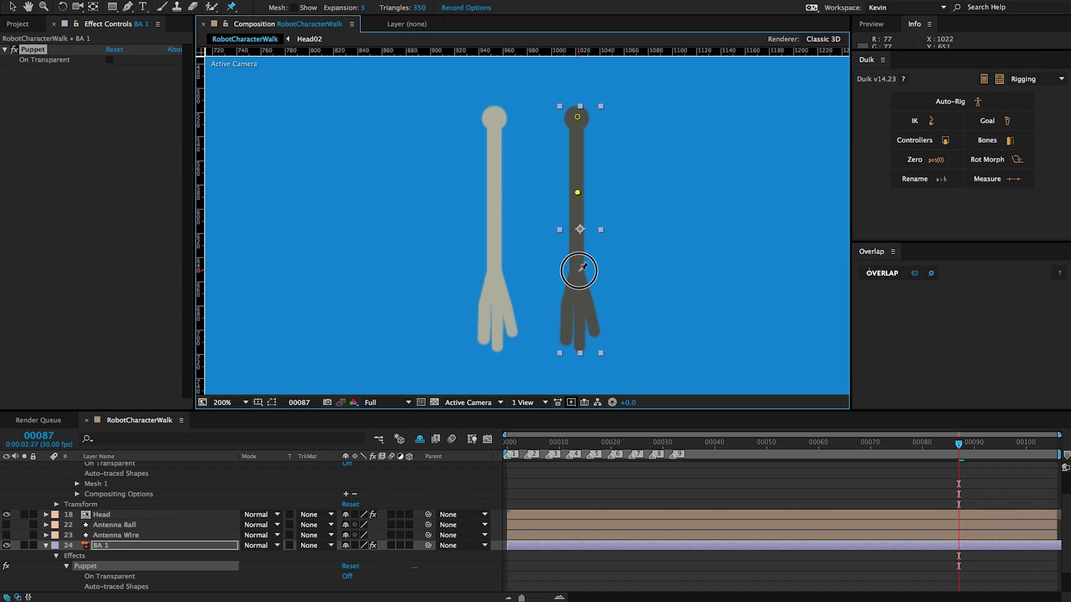
left_click(580, 344)
Step: Reveal the puppet pins in BA 1's Mesh 1 Deform group and rename Puppet Pin 4 as b_hand
scroll(113, 560, "down", 3)
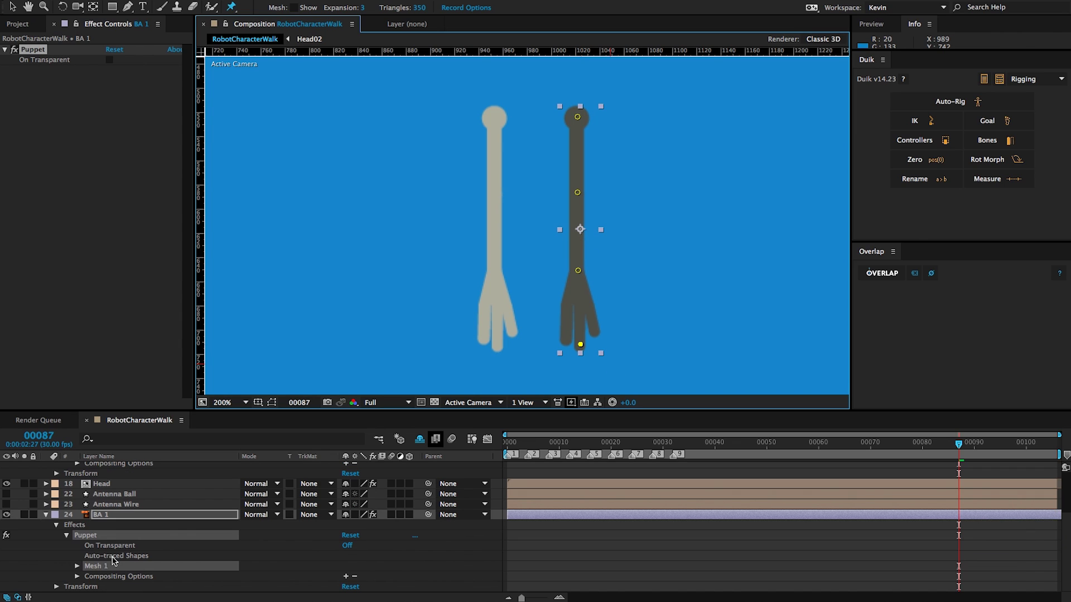
left_click(77, 567)
scroll(84, 575, "down", 3)
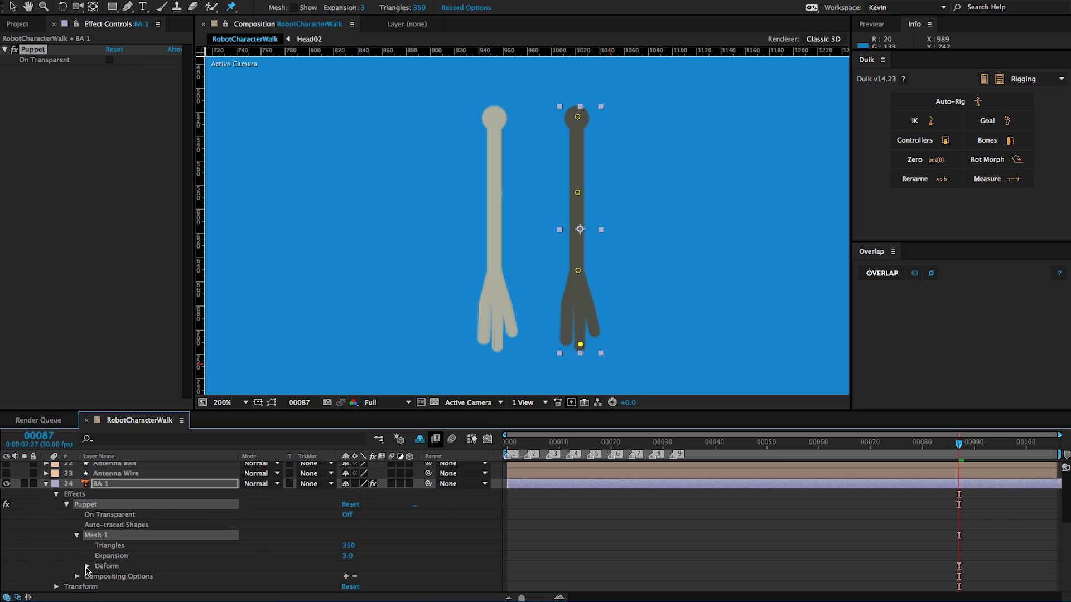
scroll(95, 567, "down", 2)
scroll(95, 568, "down", 2)
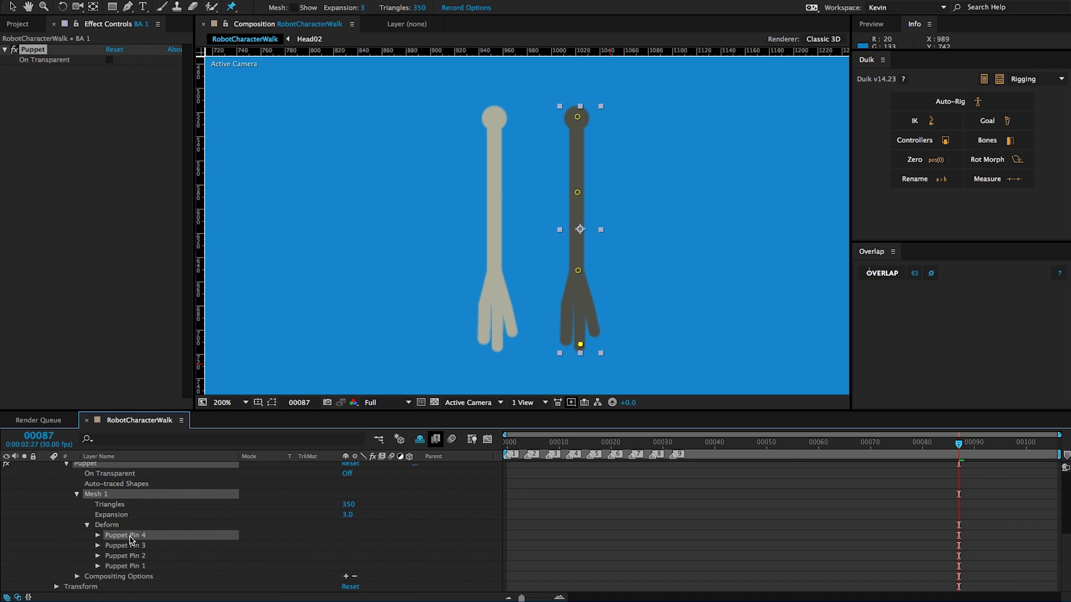
key("Return")
type("B")
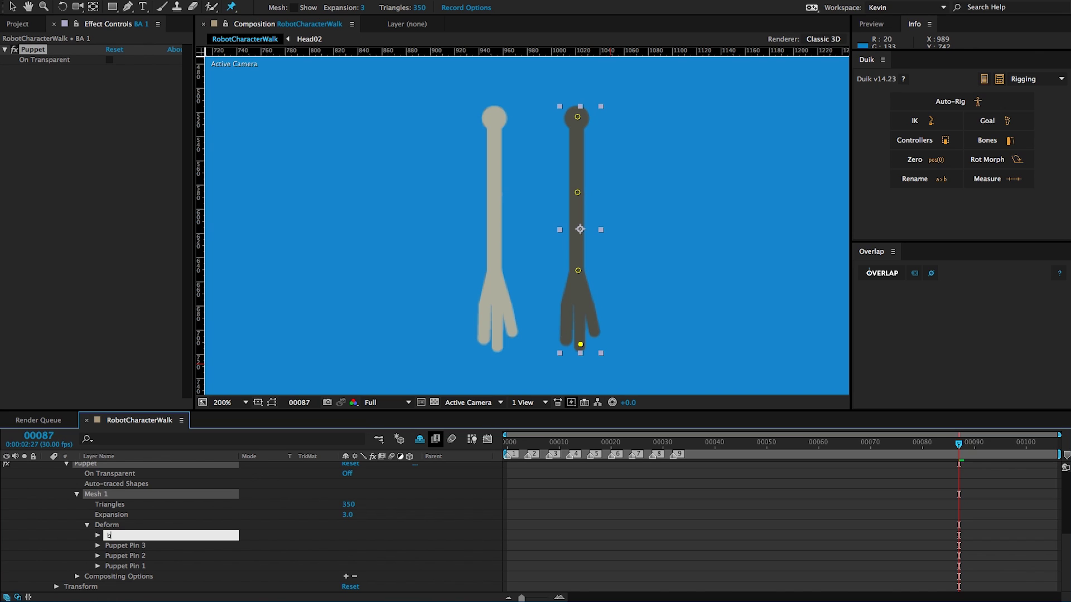
type("_hand")
key("Return")
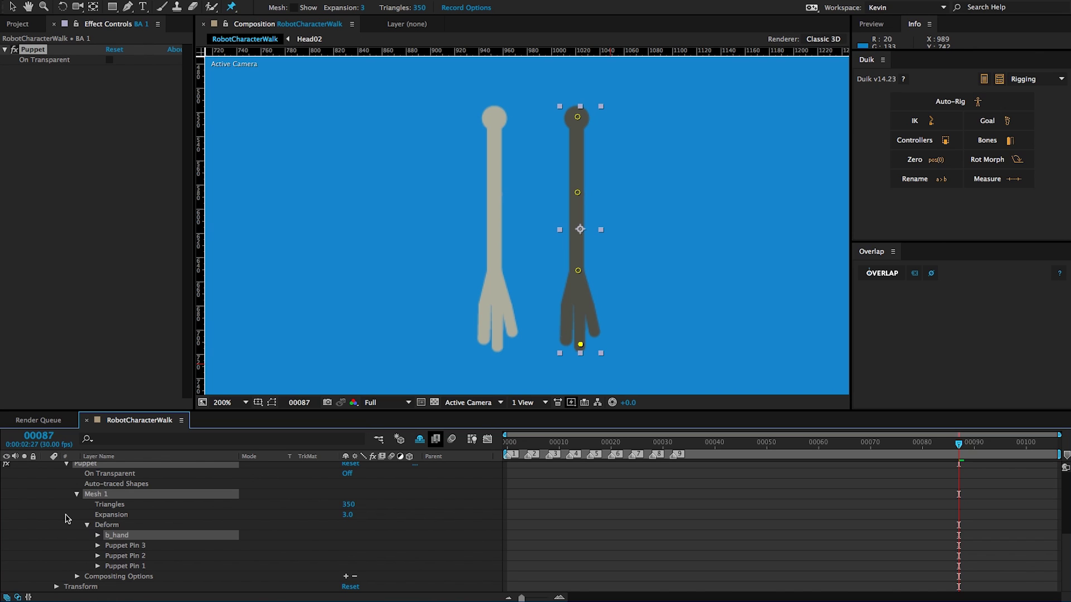
Step: Rename Puppet Pin 3 of the BA 1 arm as b_wrist
left_click(133, 546)
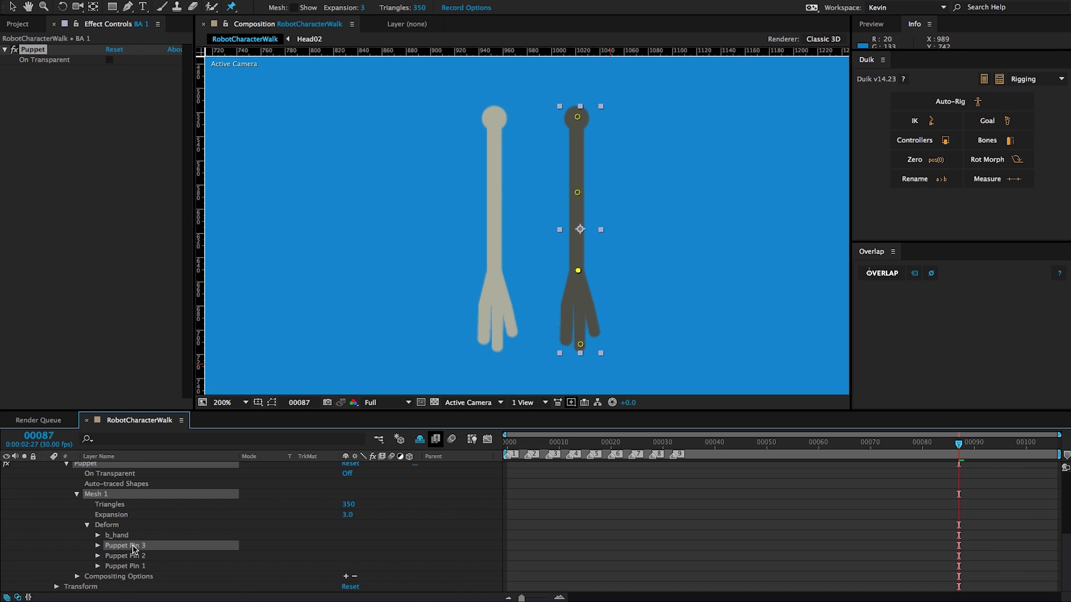
key("Return")
type("b")
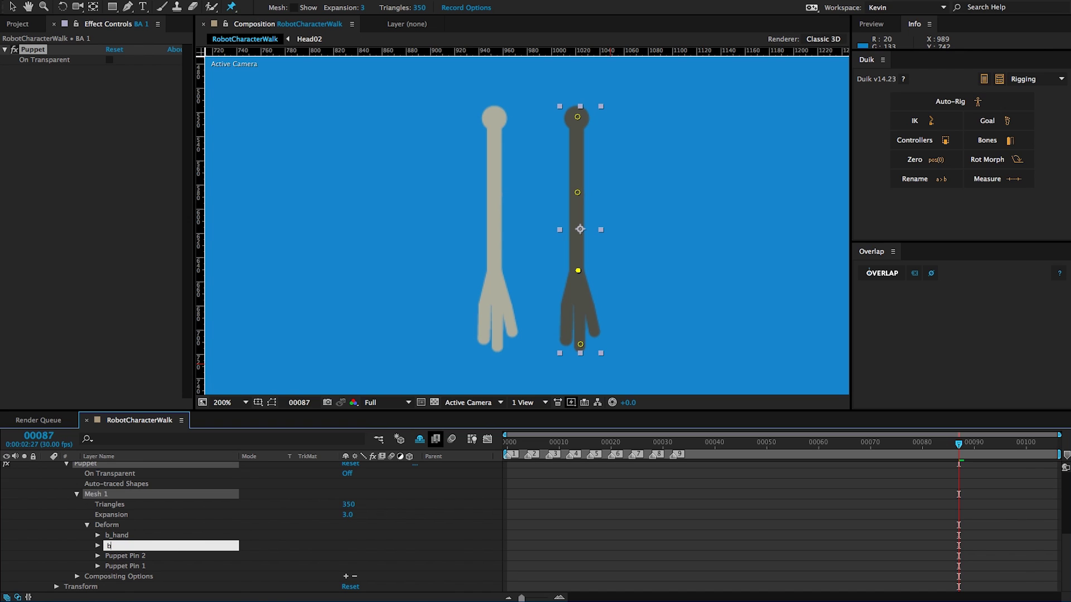
type("_wrist")
key("Return")
Step: Rename Puppet Pin 2 of the BA 1 arm as b_elbow
left_click(134, 556)
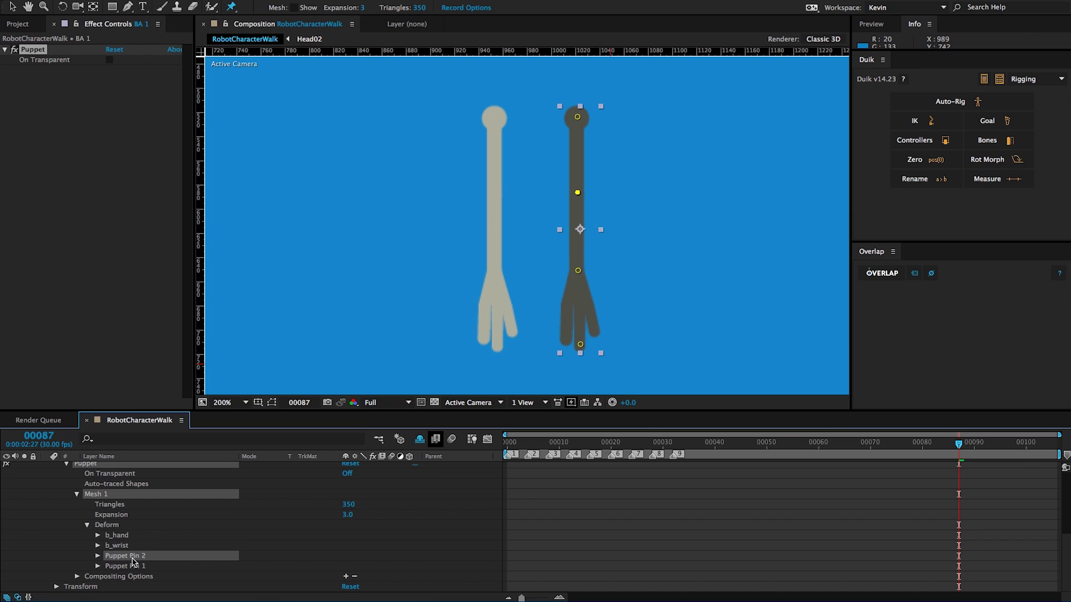
key("Return")
type("b_elbow")
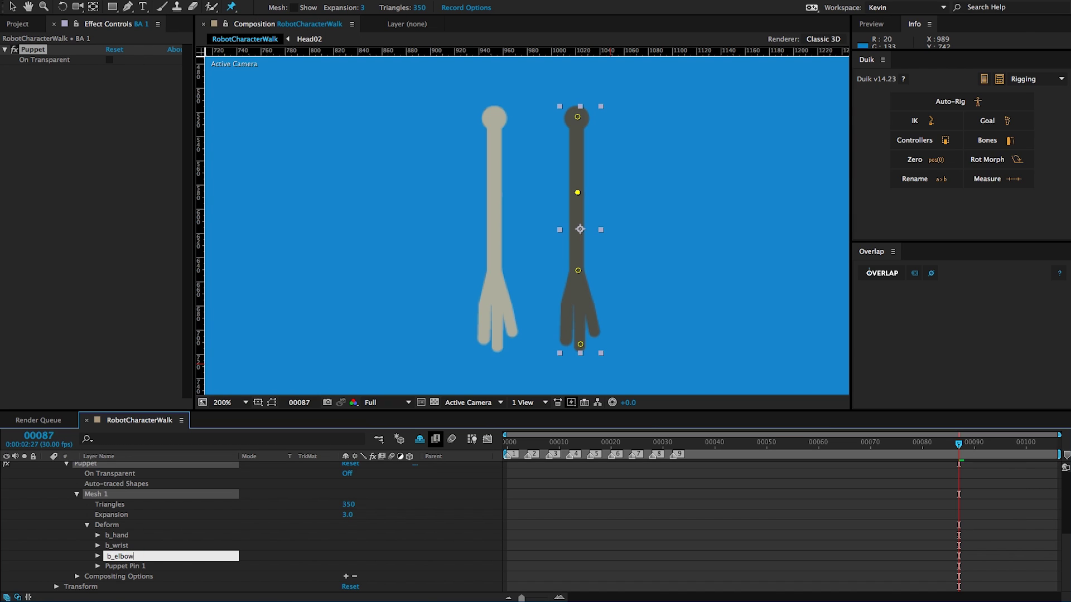
key("Return")
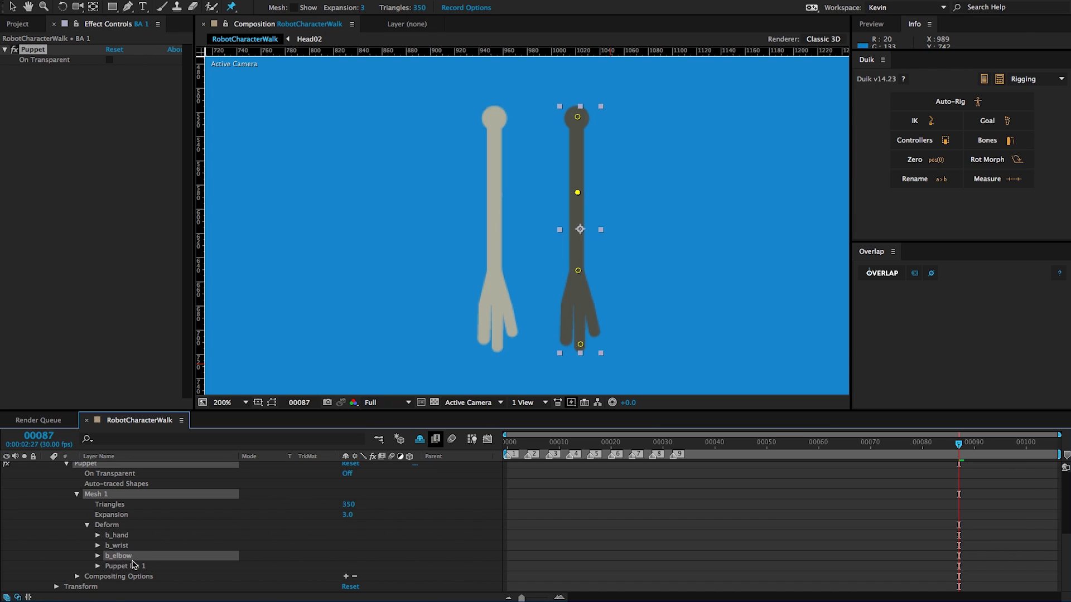
Step: Rename Puppet Pin 1 of the BA 1 arm as b_shoulder
left_click(132, 567)
key("Return")
type("b")
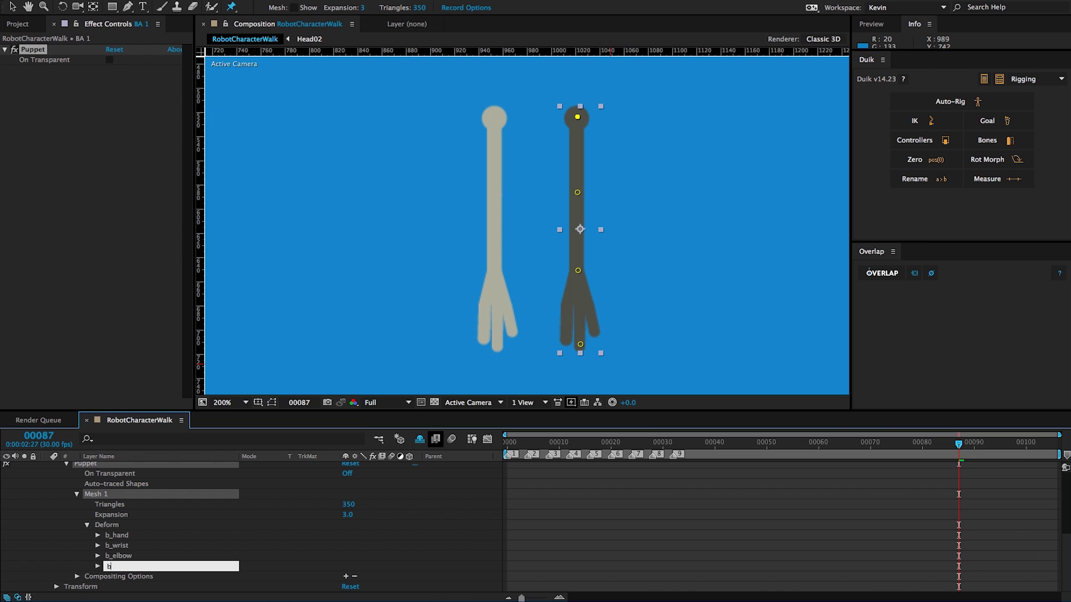
type("_shoulder")
key("Return")
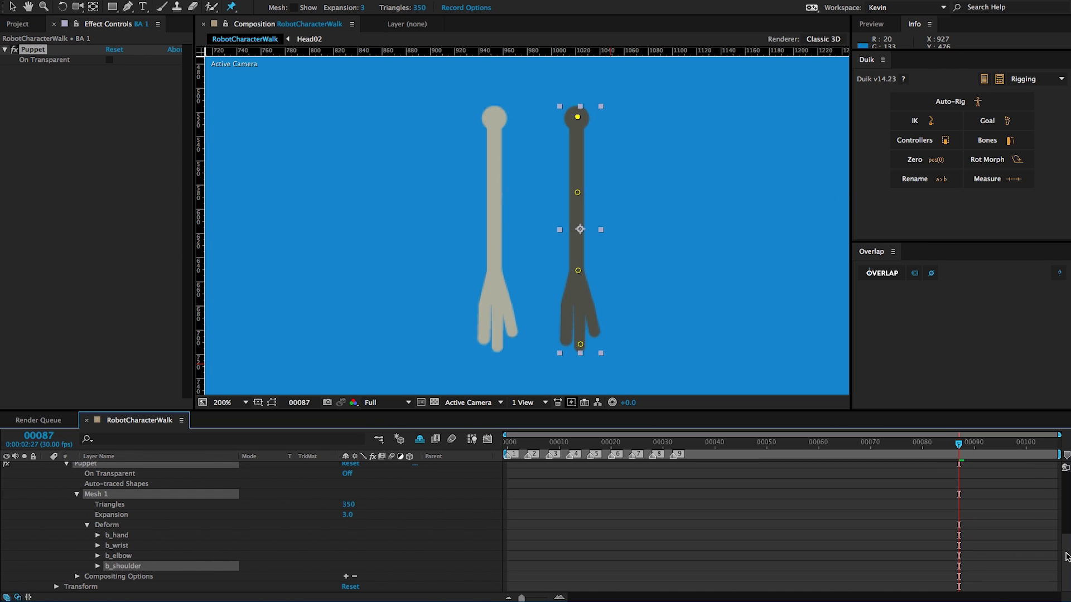
Step: Reveal the puppet pins in FA 1's Mesh 1 Deform group and rename Puppet Pin 4 as f_hand
left_click_drag(1065, 558, 1065, 491)
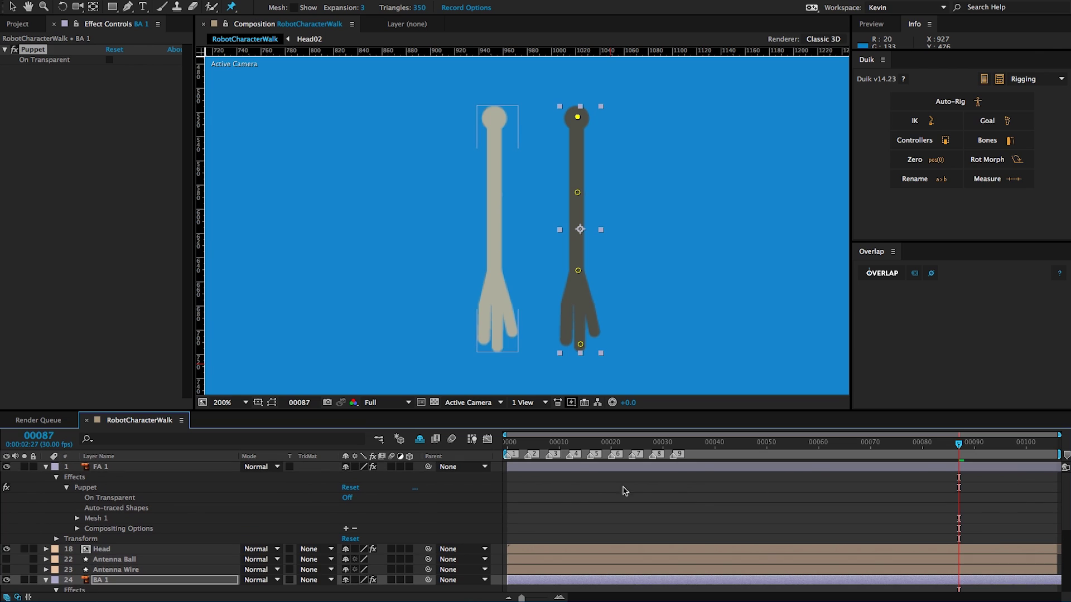
left_click(76, 519)
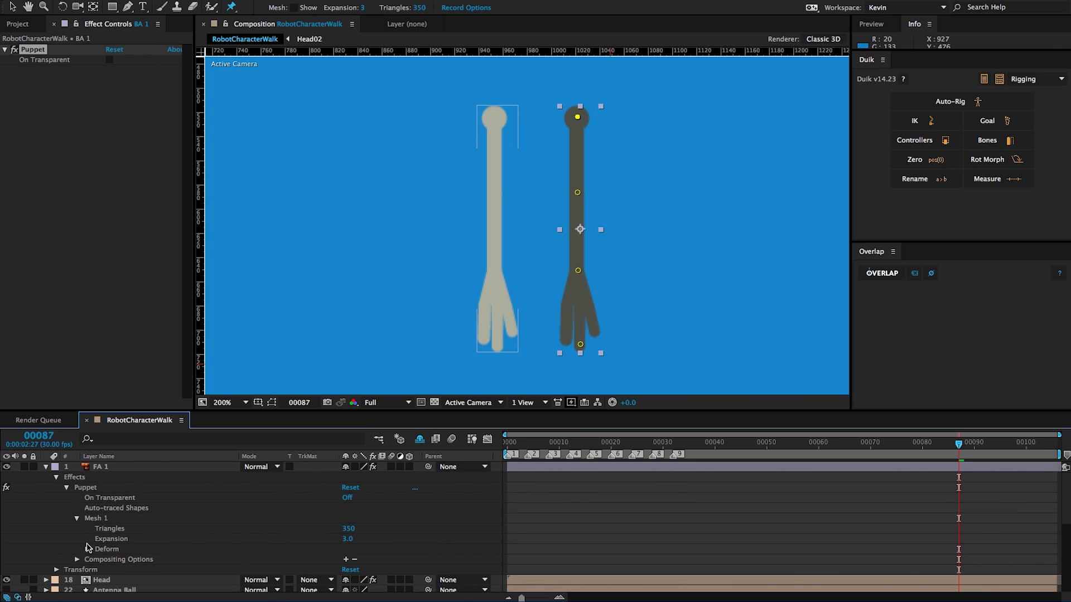
left_click(86, 550)
left_click(126, 557)
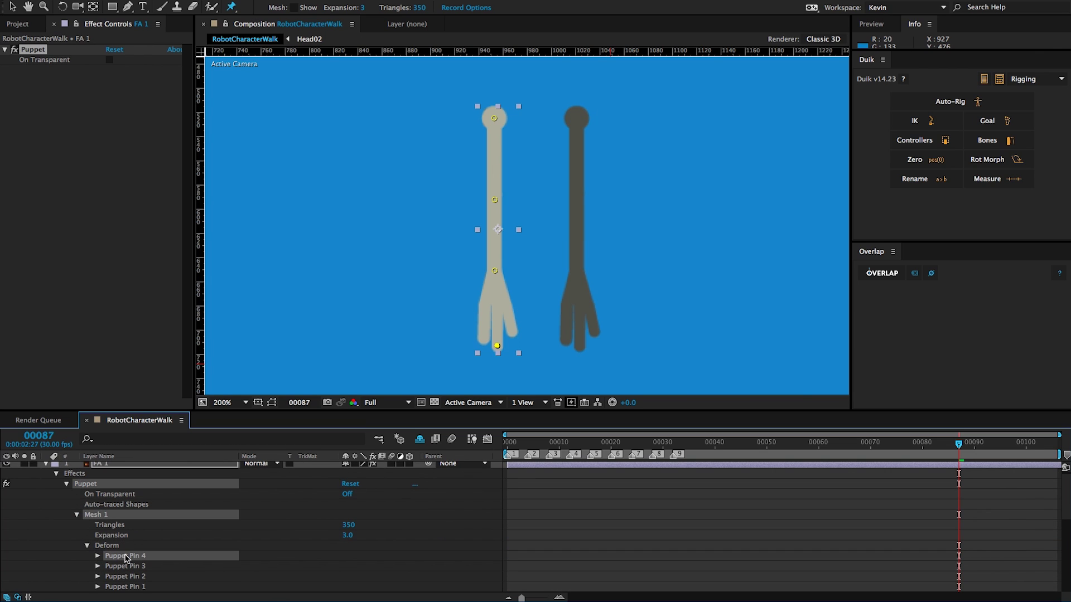
key("Return")
type("f_hand")
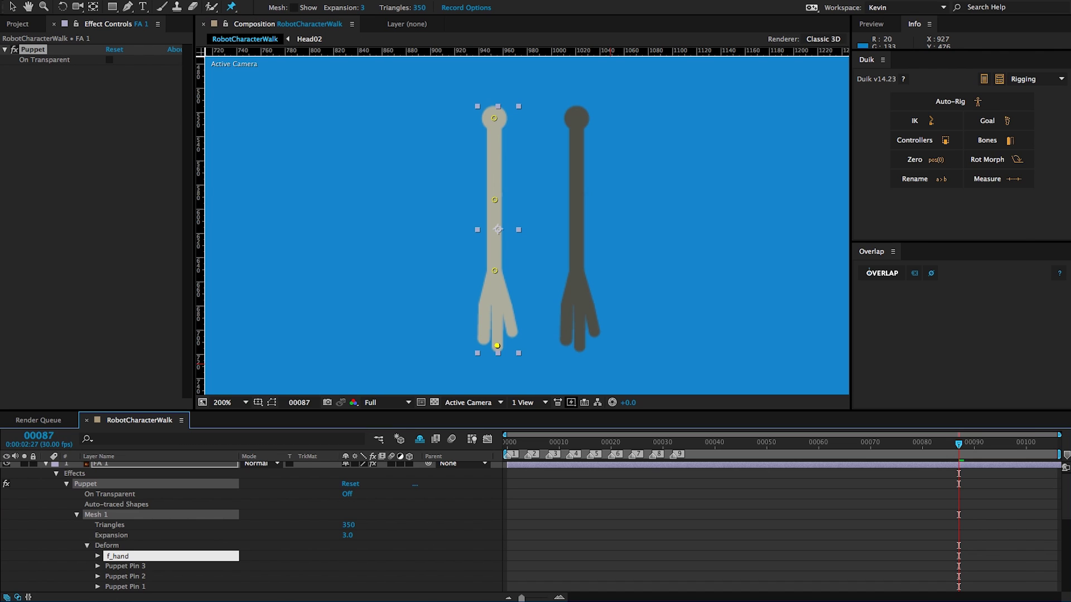
key("Return")
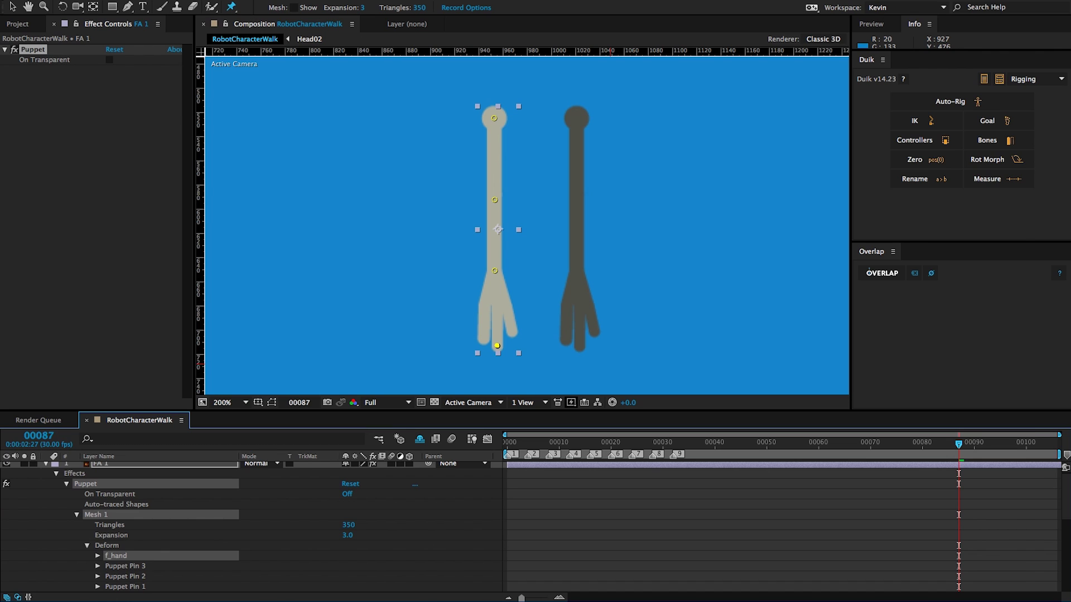
Step: Rename Puppet Pin 3 of the FA 1 arm as f_wrist
left_click(126, 565)
key("Return")
type("f")
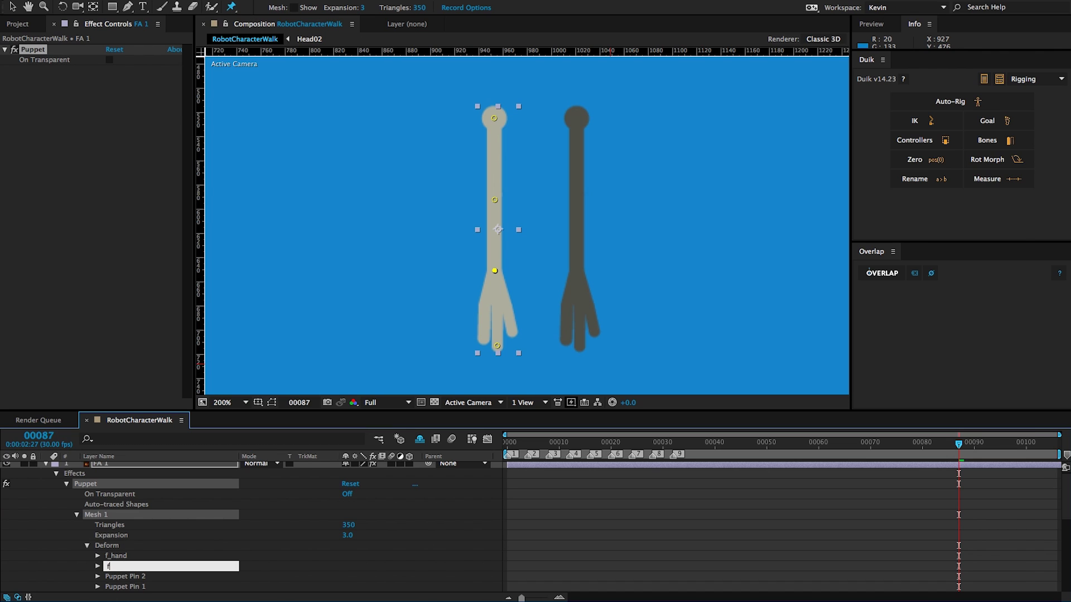
type("_wrist")
key("Return")
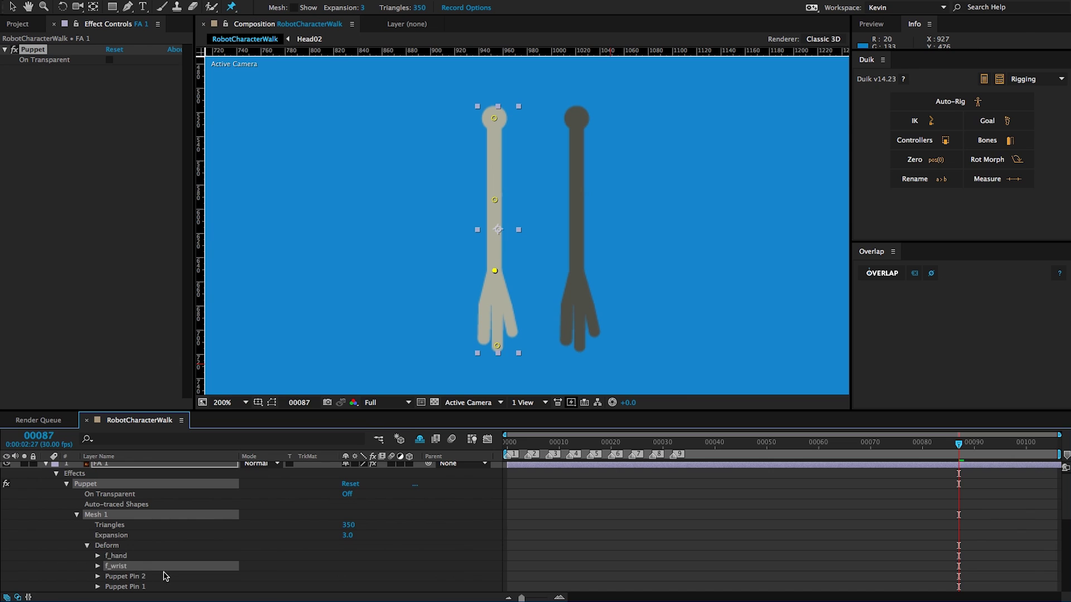
Step: Rename Puppet Pin 2 of the FA 1 arm as f_elbow
left_click(140, 576)
key("Return")
type("f_elbow")
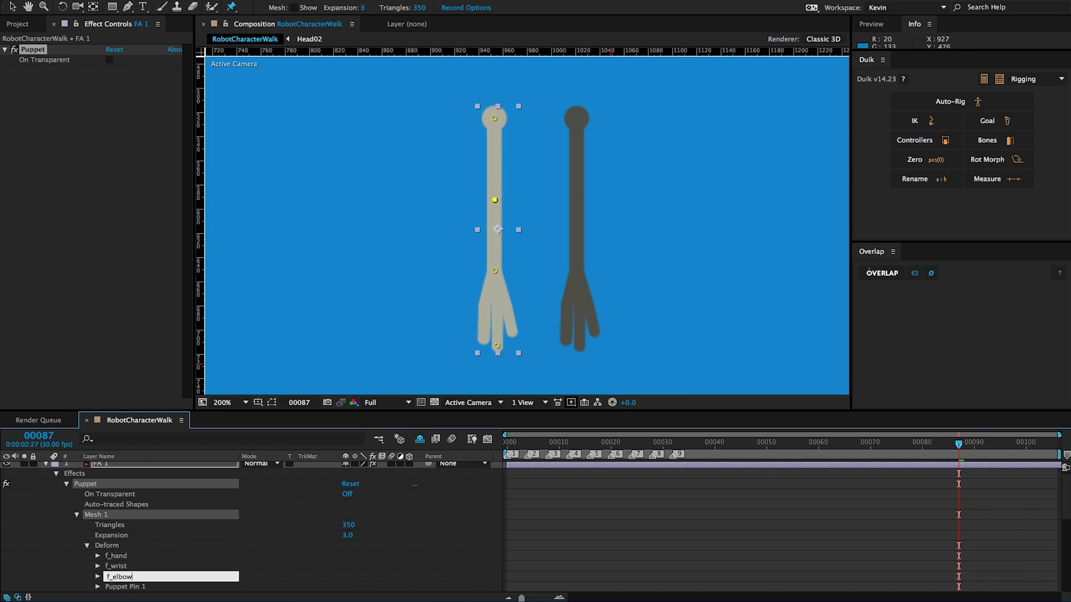
key("Return")
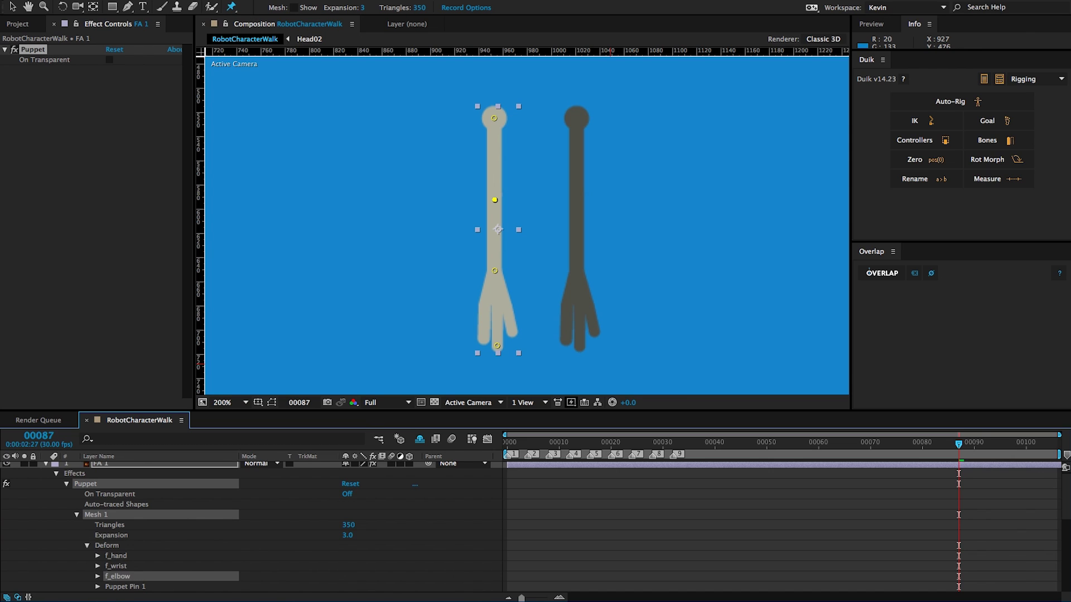
Step: Rename Puppet Pin 1 of the FA 1 arm as f_shoulder
left_click(131, 585)
key("Return")
type("f")
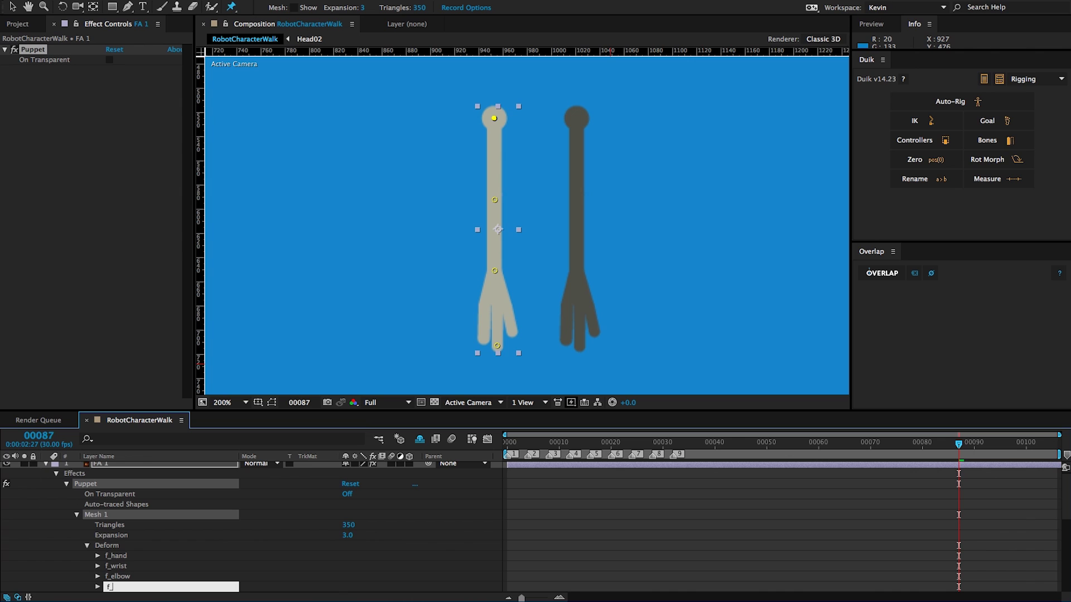
type("_shoulder")
key("Return")
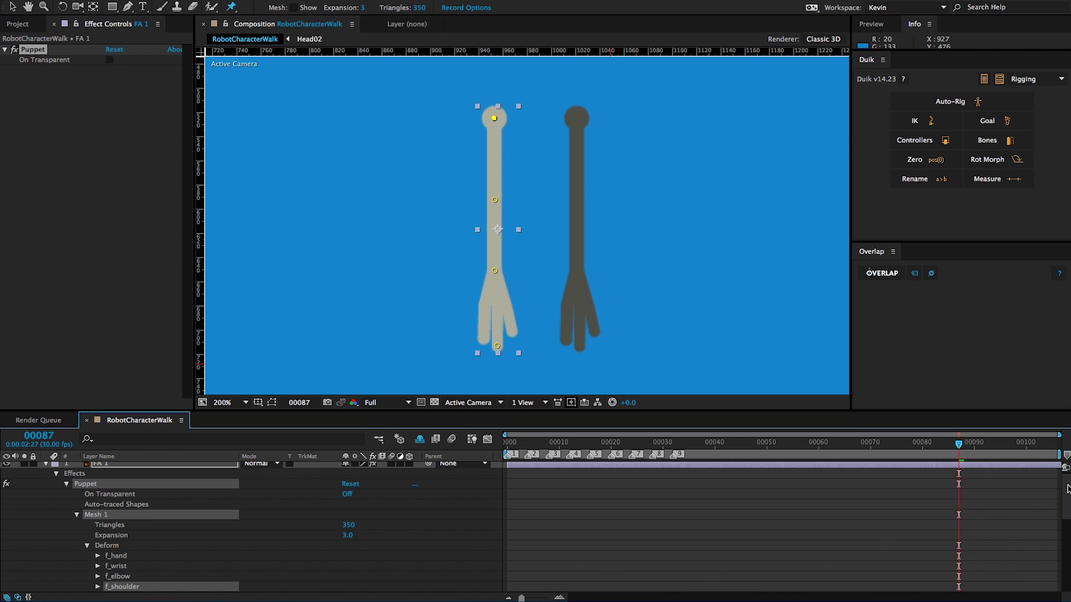
Step: Create a Duik bone for the back arm's b_hand puppet pin and undo a test move of that bone
scroll(1067, 489, "down", 4)
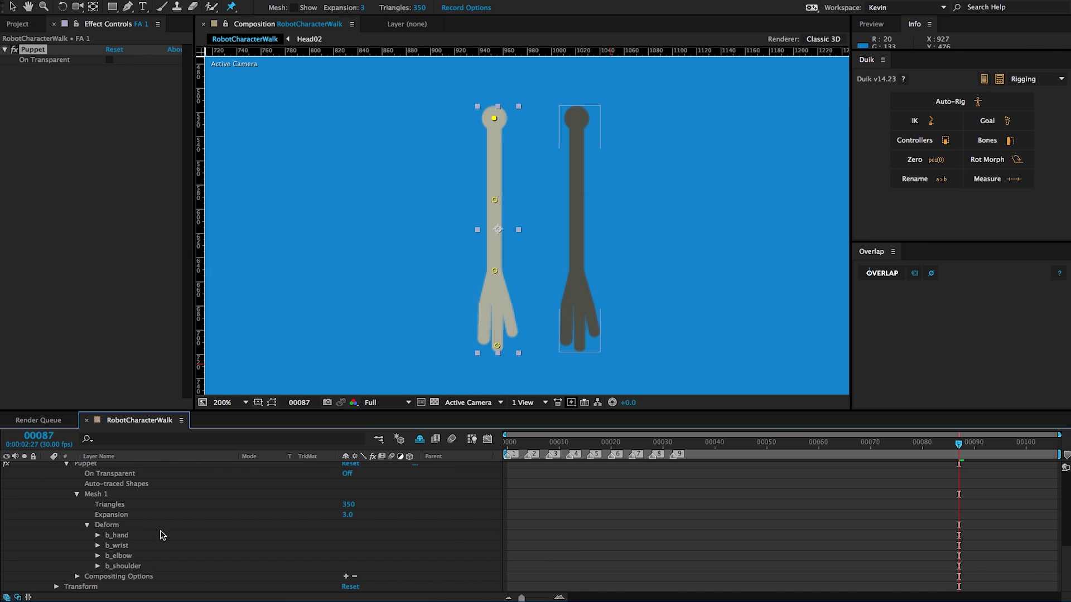
left_click(130, 536)
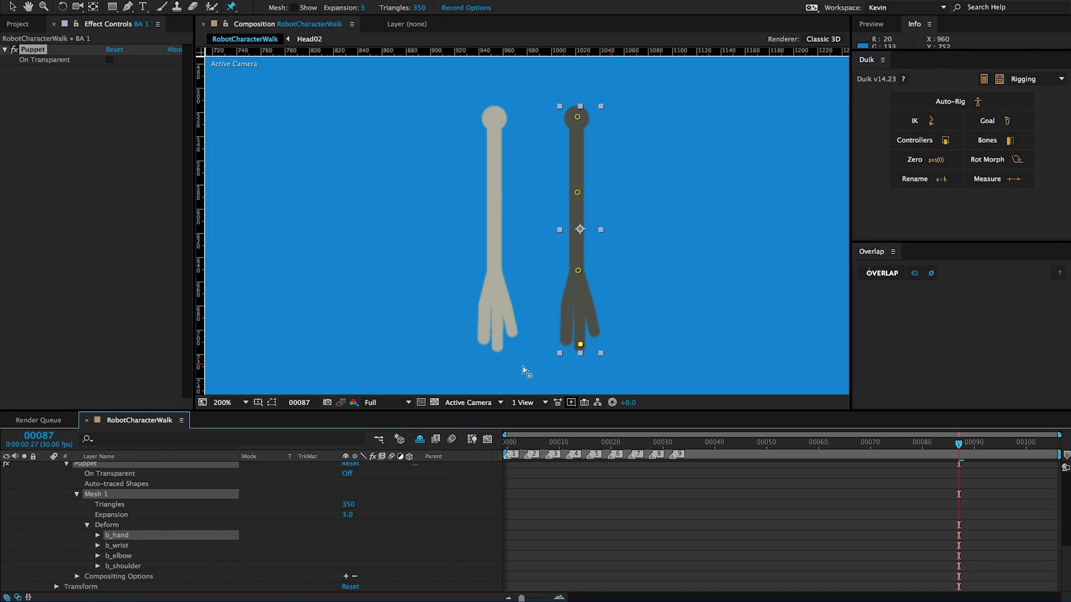
left_click(14, 7)
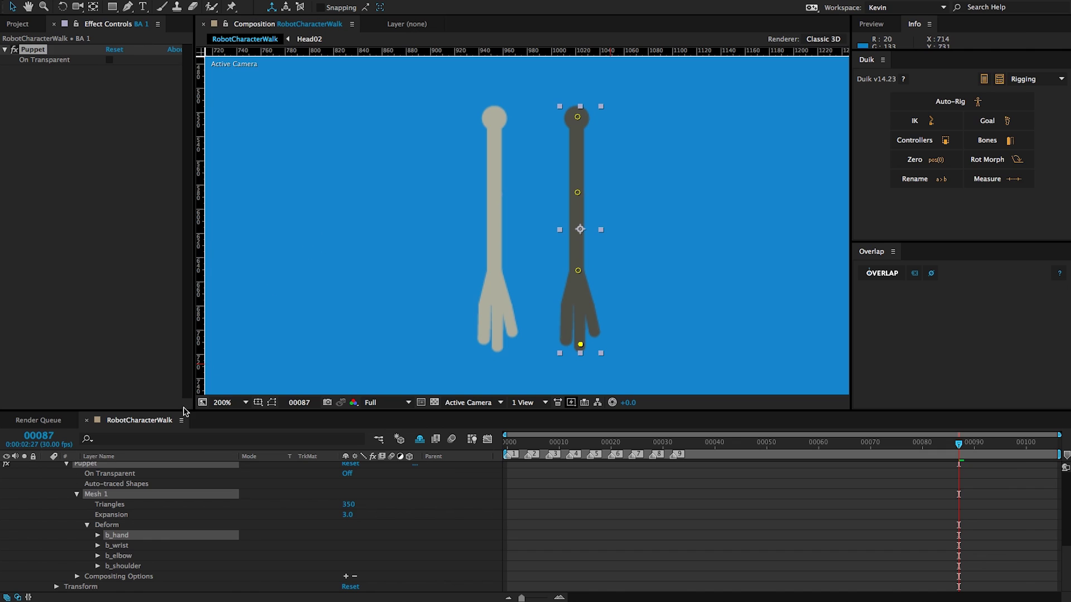
left_click(870, 25)
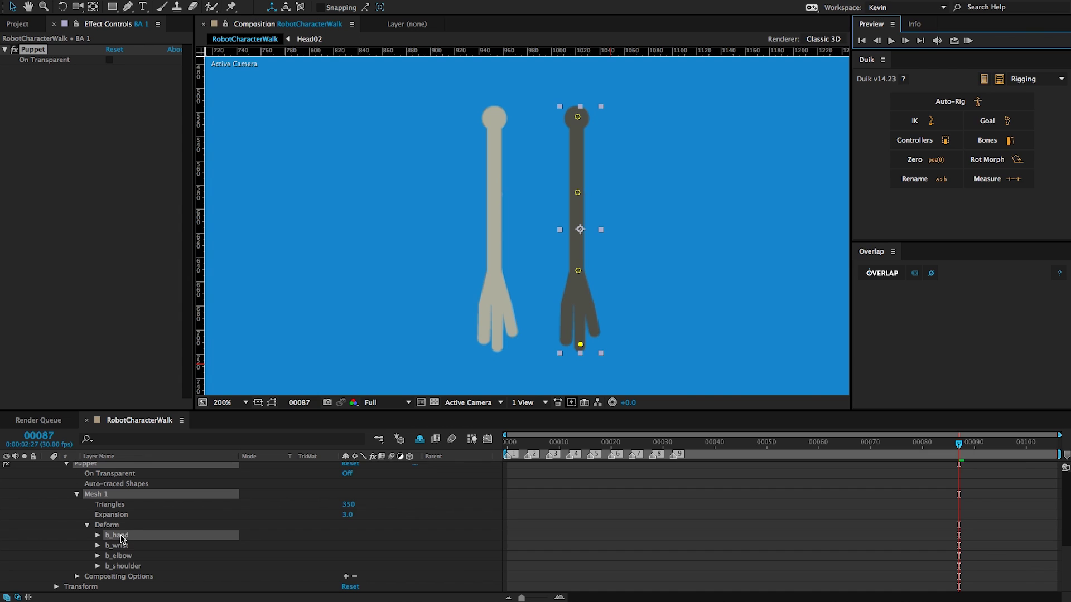
left_click(119, 538)
left_click(1005, 147)
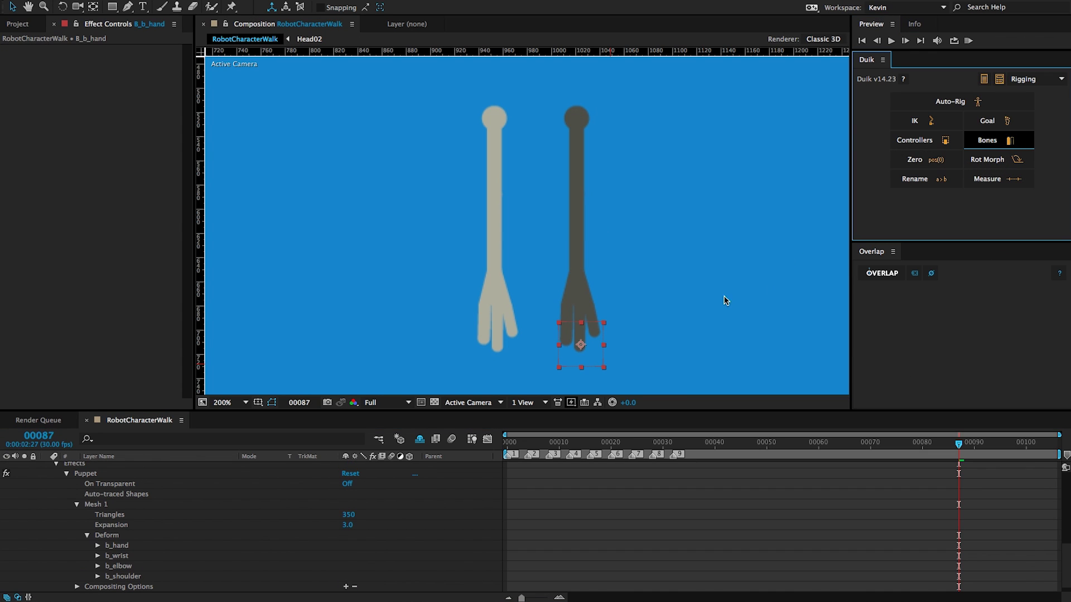
left_click_drag(589, 342, 551, 317)
key("ctrl+z")
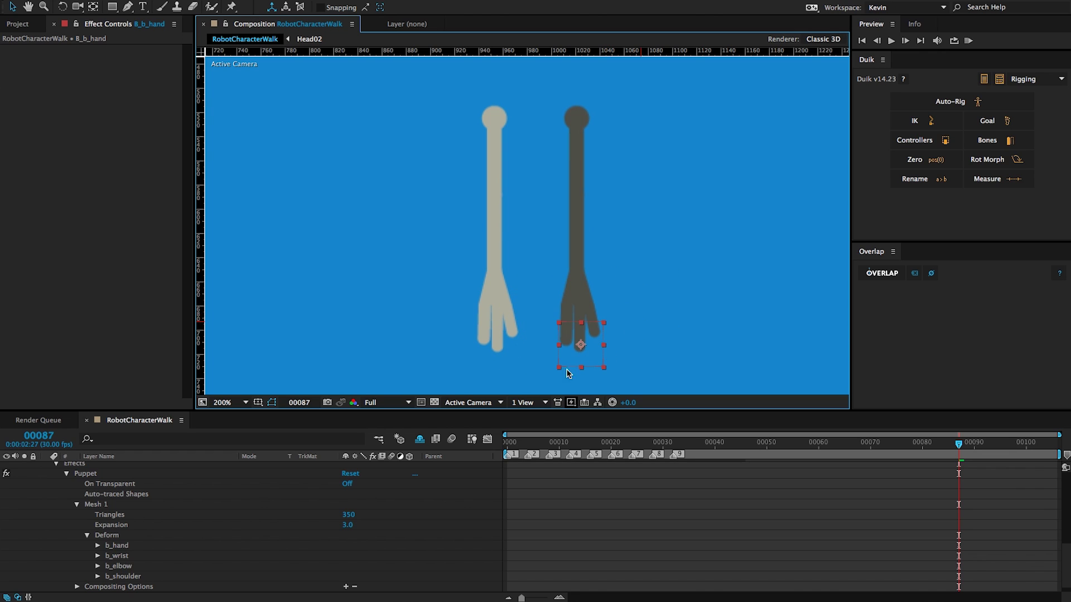
Step: Create Duik bones for the back arm's b_wrist, b_elbow and b_shoulder puppet pins
left_click(117, 556)
left_click(126, 578, "shift")
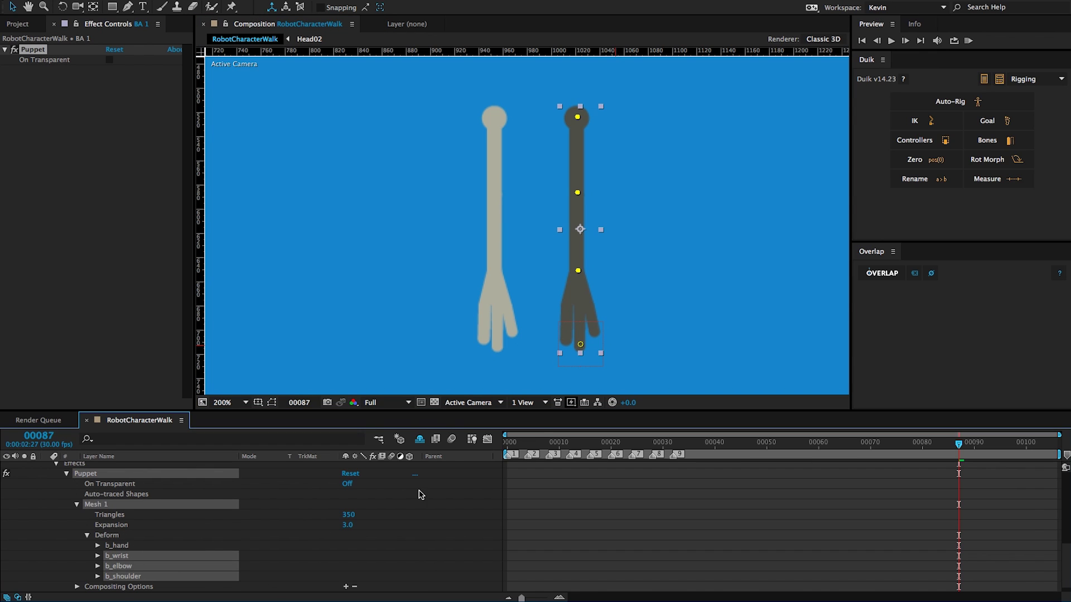
left_click(996, 141)
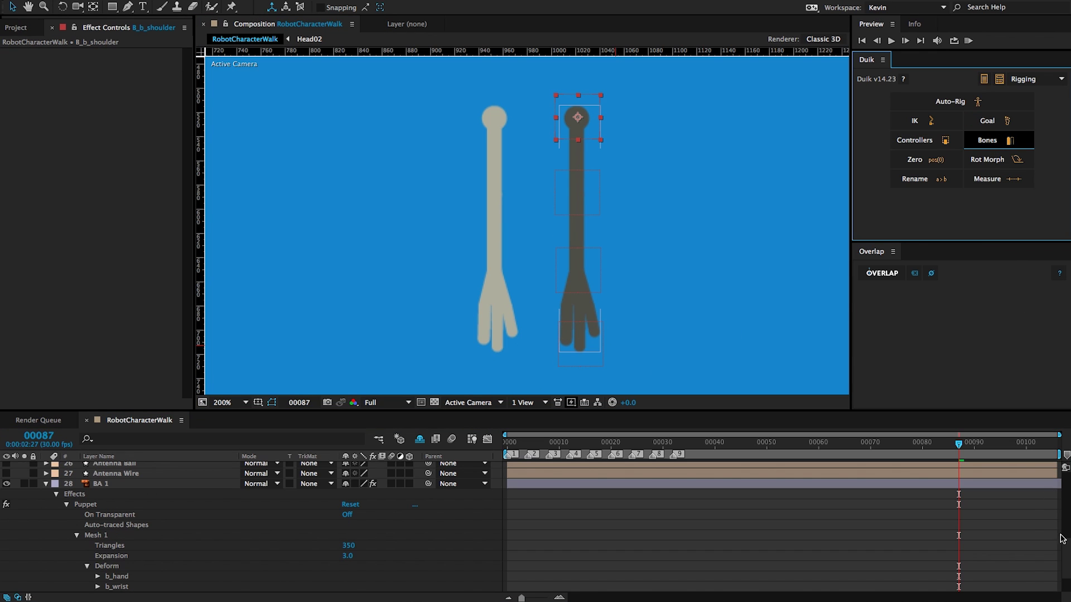
Step: Create Duik bones for all four front-arm puppet pins of FA 1, from f_hand to f_shoulder
scroll(1063, 505, "down", 3)
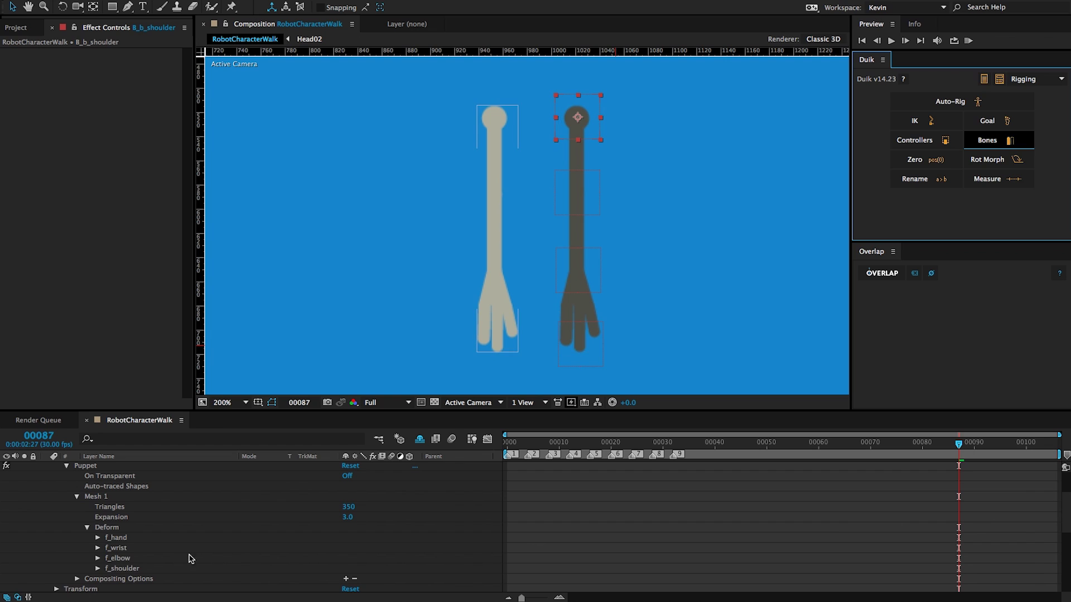
left_click(123, 540)
left_click(123, 569, "shift")
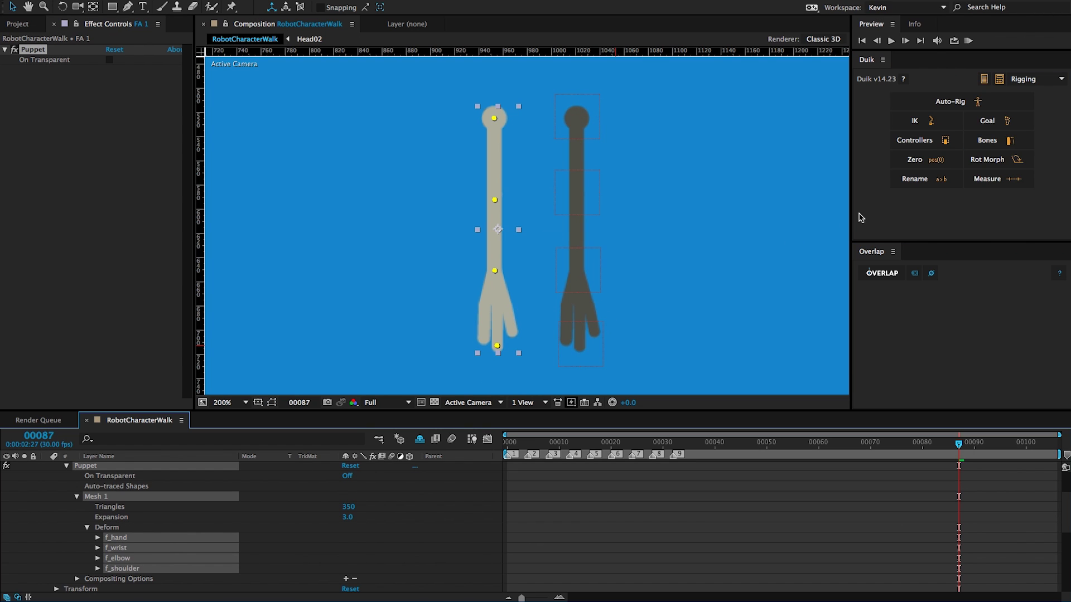
left_click(998, 149)
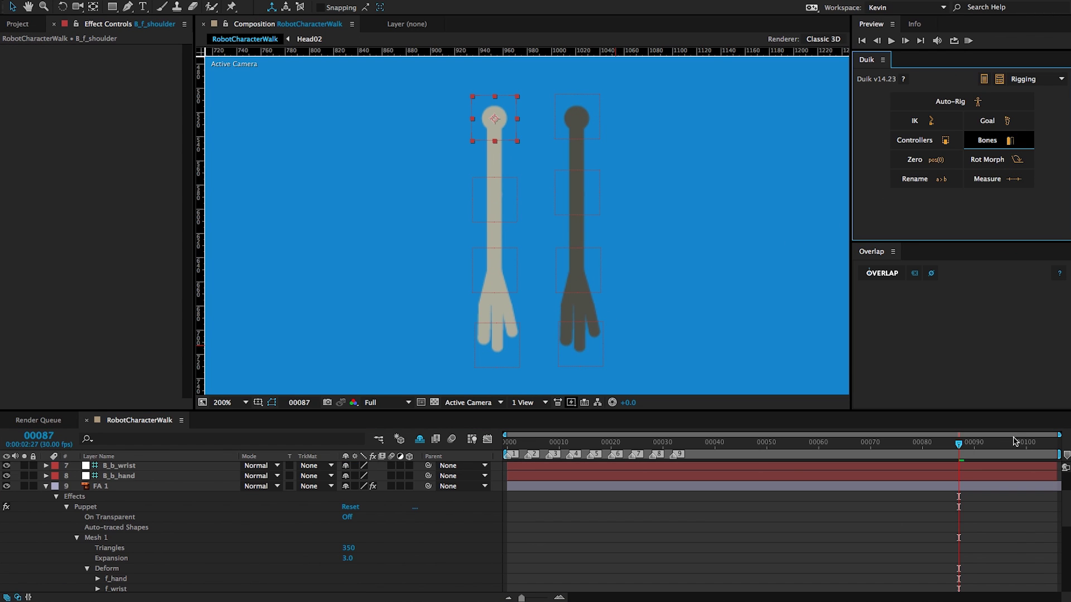
Step: Collapse the FA 1 layer and parent the front-arm bones in a chain: B_f_hand to B_f_wrist to B_f_elbow to B_f_shoulder
scroll(279, 518, "up", 6)
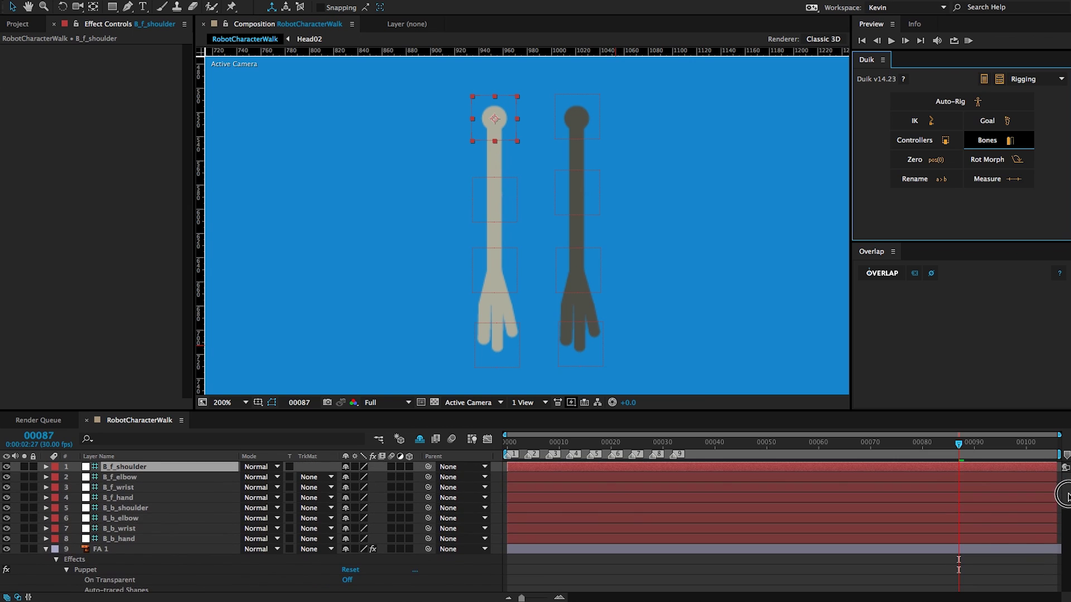
left_click(43, 551)
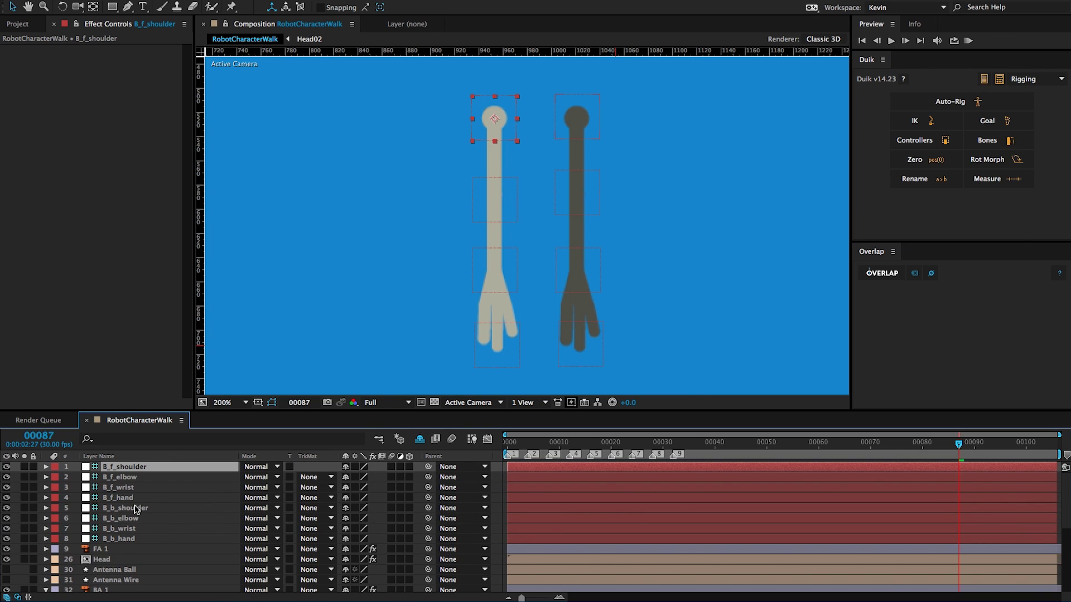
left_click(118, 497)
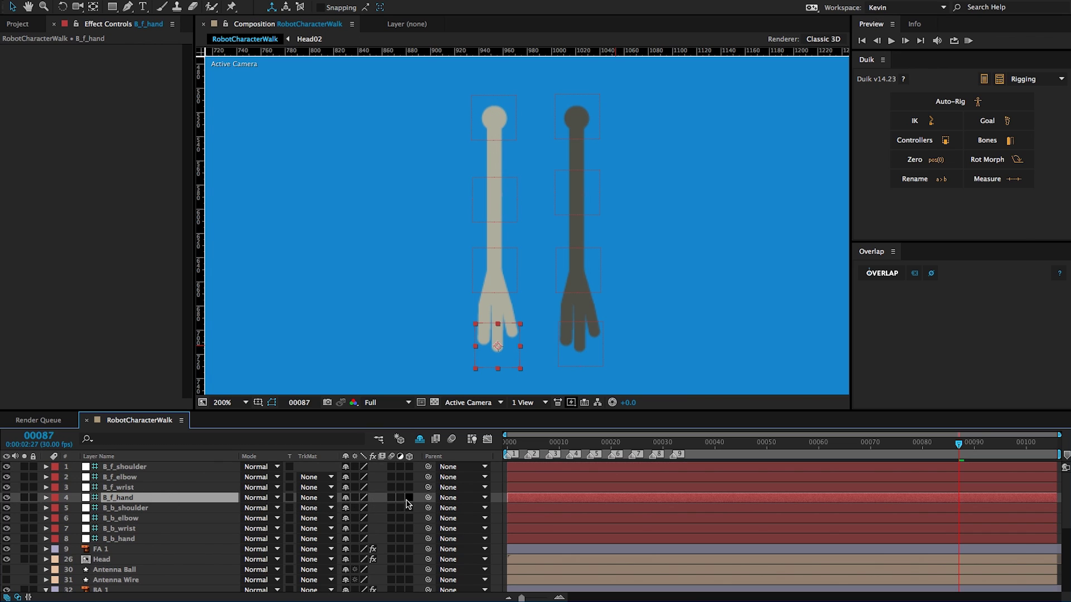
left_click_drag(427, 498, 154, 488)
left_click_drag(428, 487, 154, 478)
left_click_drag(428, 477, 151, 471)
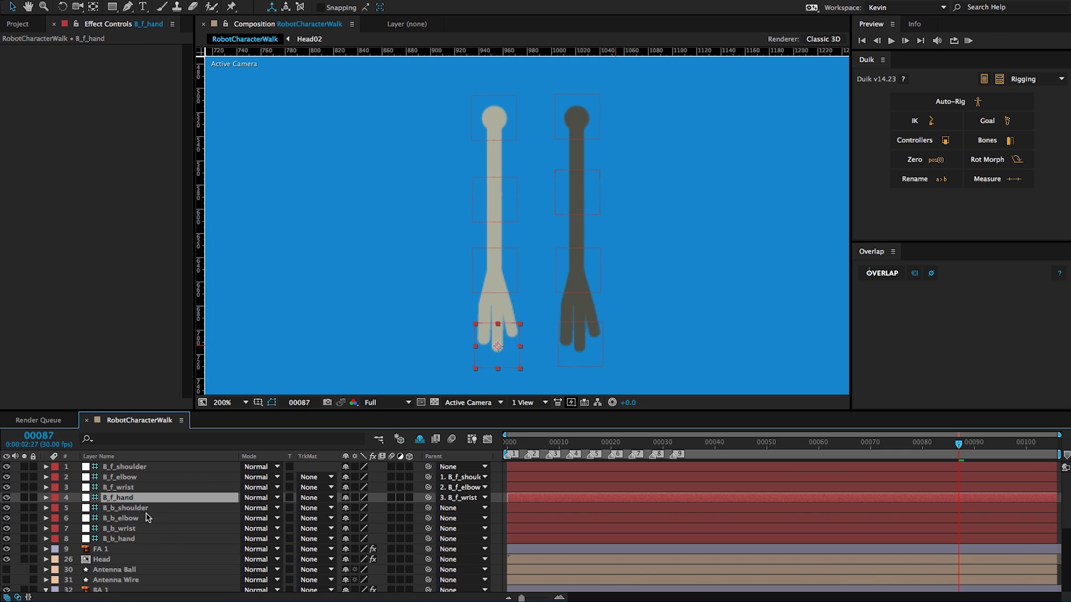
Step: Parent the back-arm bones in a chain: B_b_hand to B_b_wrist to B_b_elbow to B_b_shoulder
left_click(133, 539)
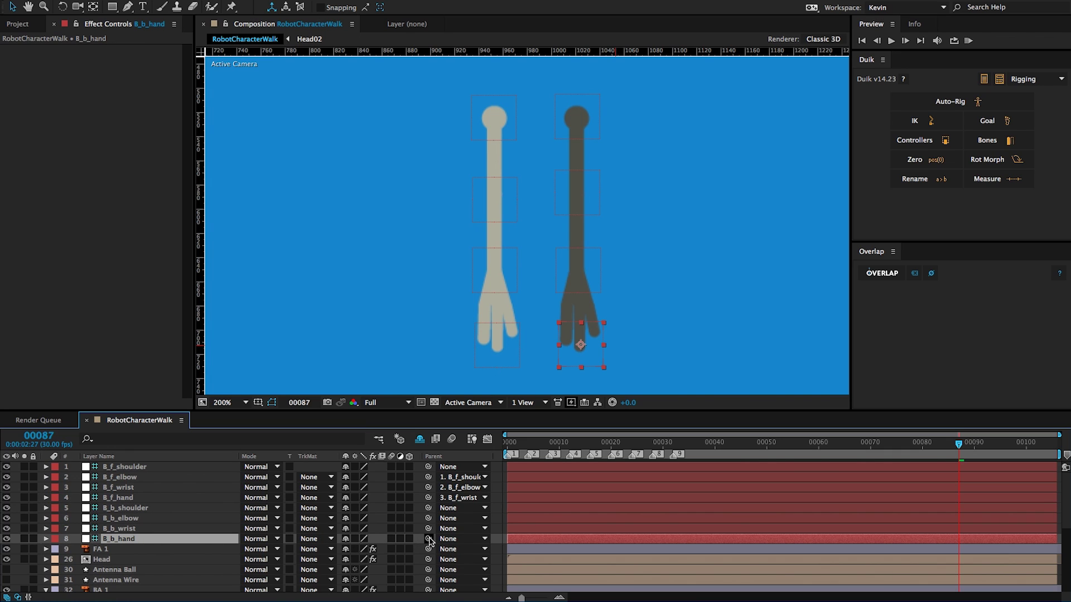
left_click_drag(428, 539, 180, 529)
left_click_drag(428, 528, 143, 519)
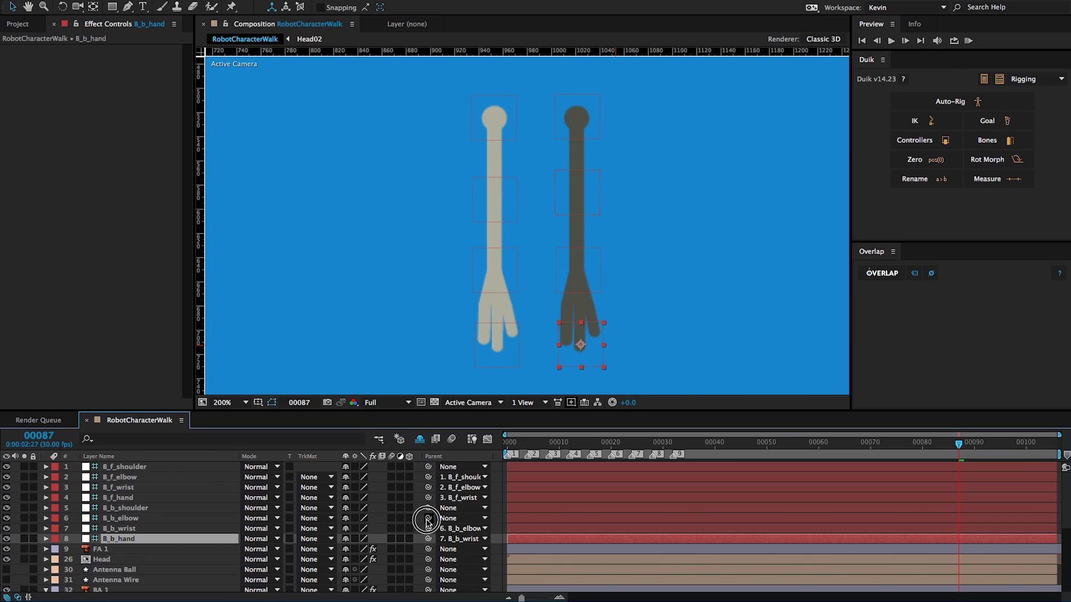
left_click_drag(428, 518, 190, 510)
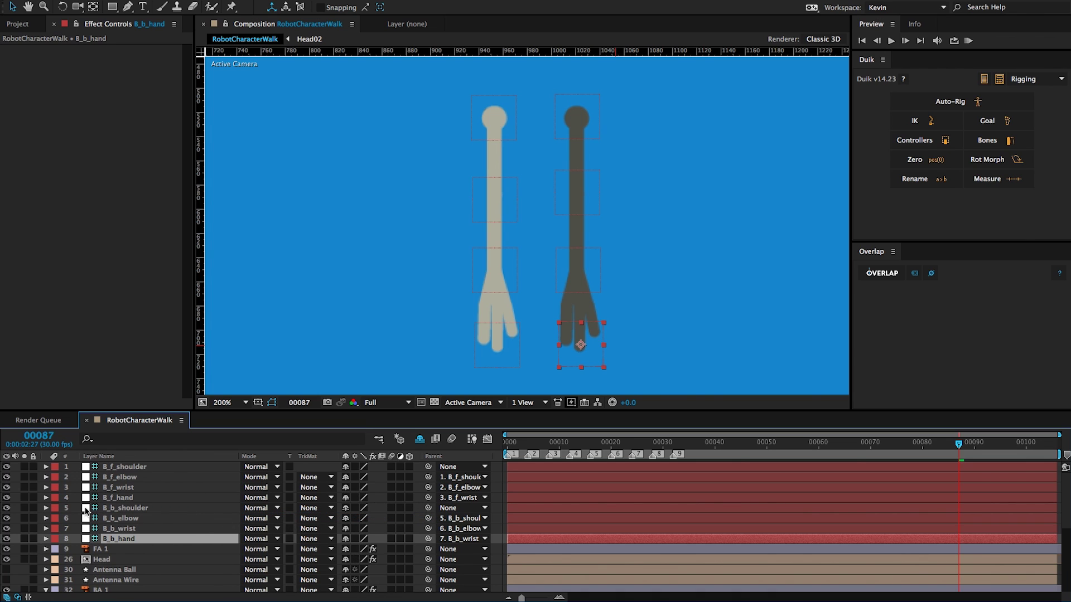
Step: Go to frame 0 and move the B_f_shoulder bone onto the arm socket in the middle of the robot's head
left_click(125, 467)
scroll(333, 282, "down", 1)
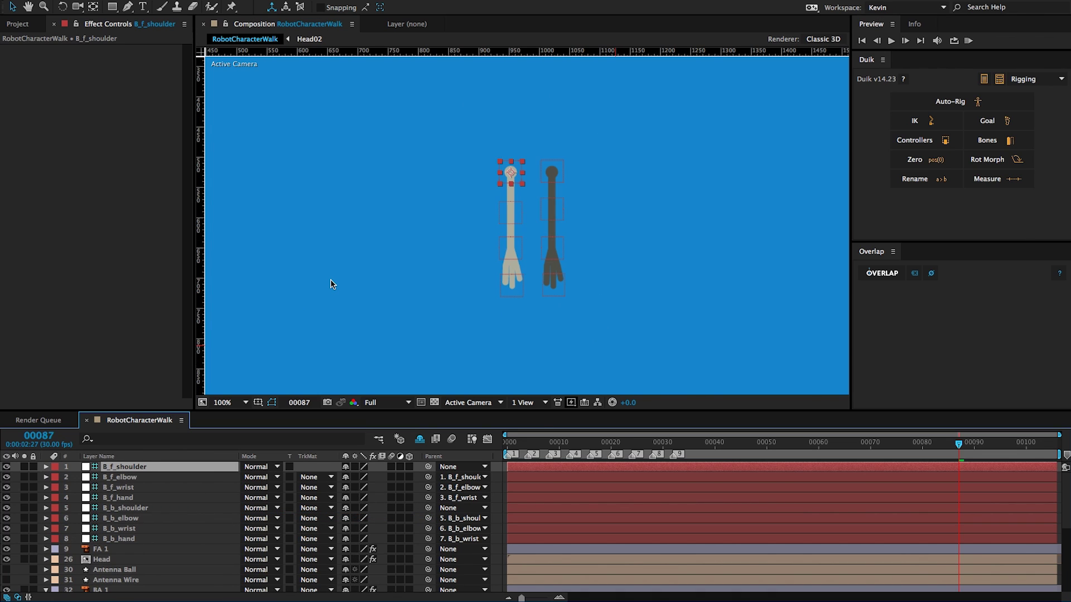
left_click_drag(333, 283, 486, 324)
scroll(566, 315, "down", 1)
left_click_drag(554, 444, 506, 443)
scroll(500, 341, "up", 1)
left_click_drag(500, 341, 602, 317)
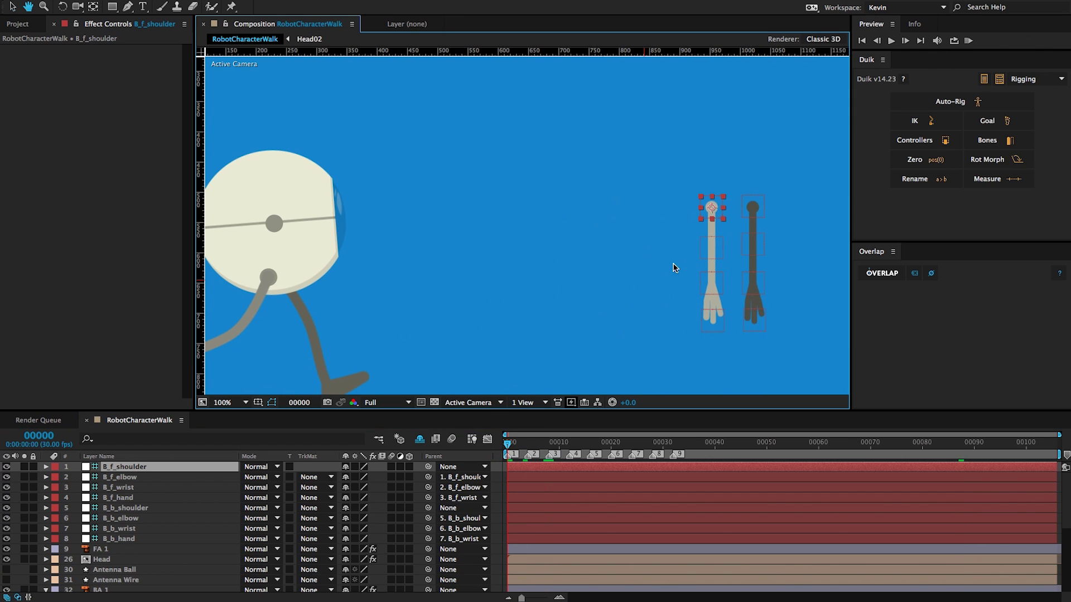
left_click_drag(713, 214, 272, 229)
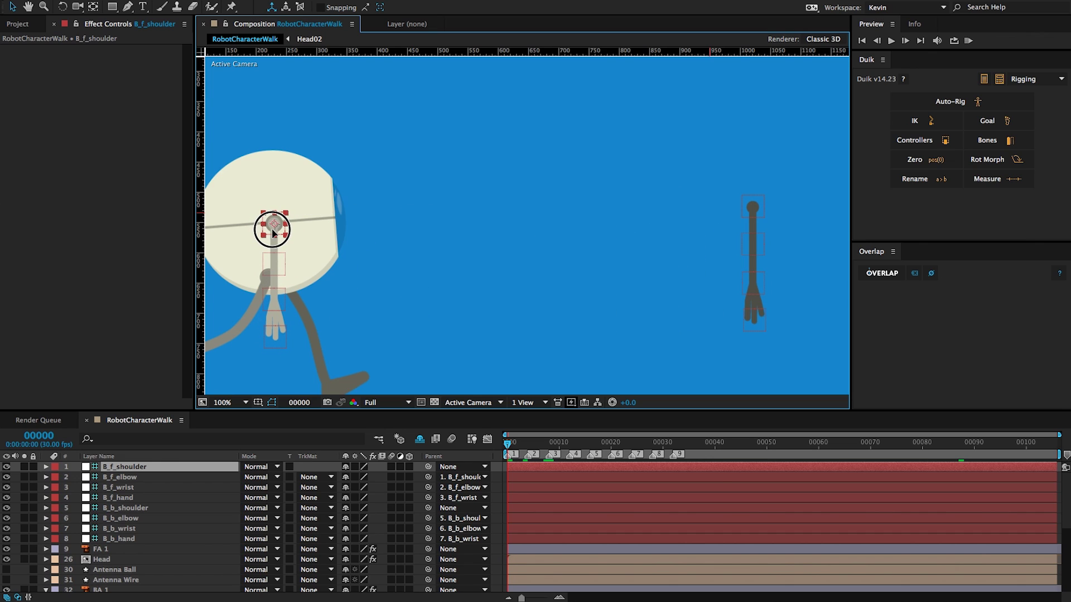
Step: Move the B_b_shoulder bone onto the same arm socket and nudge it into alignment with the B_f_shoulder bone
left_click_drag(753, 210, 274, 230)
scroll(272, 231, "up", 4)
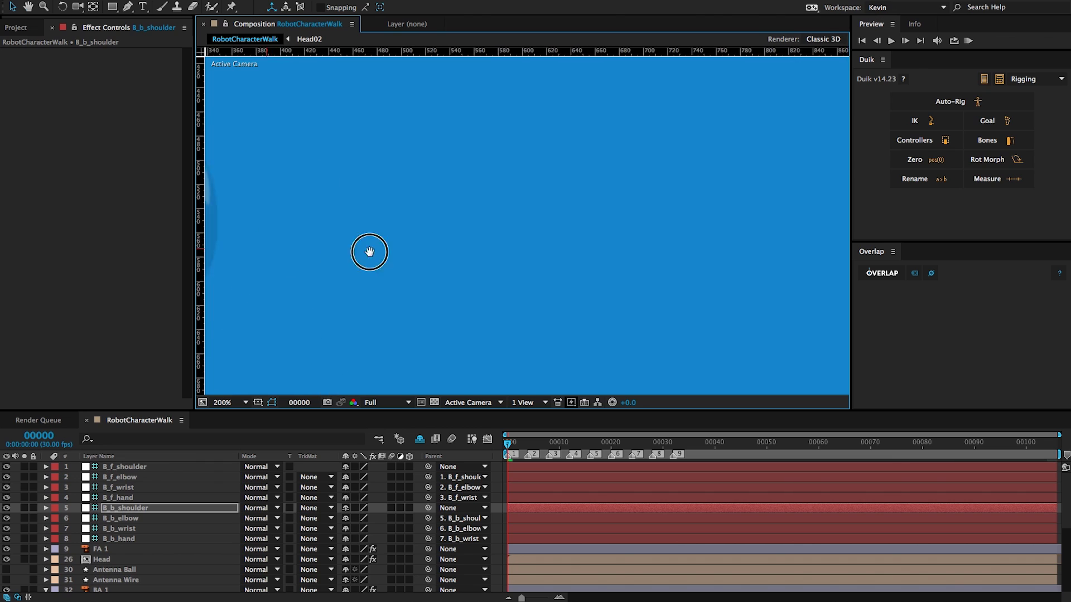
left_click_drag(718, 286, 502, 263)
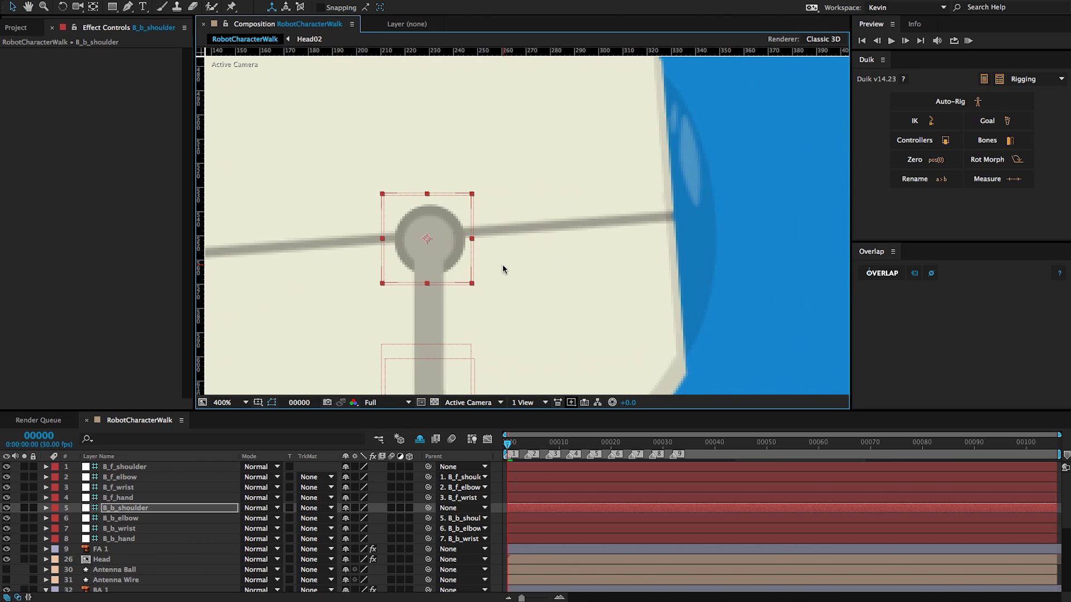
key("Left")
key("Left")
key("Down")
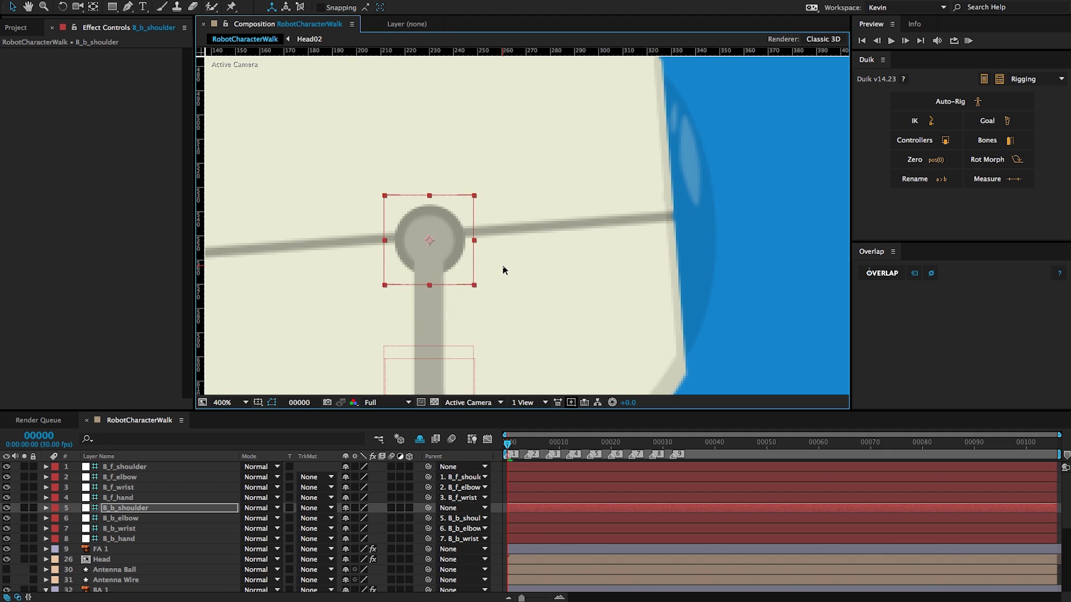
key("Down")
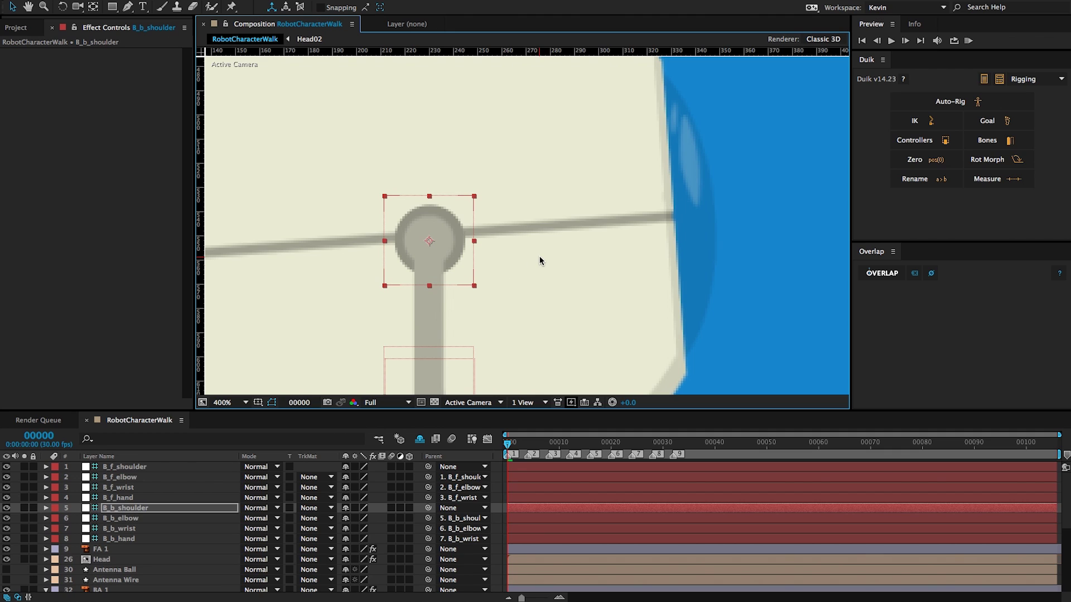
Step: Parent both the B_f_shoulder and B_b_shoulder bones to the Head layer
left_click(141, 469)
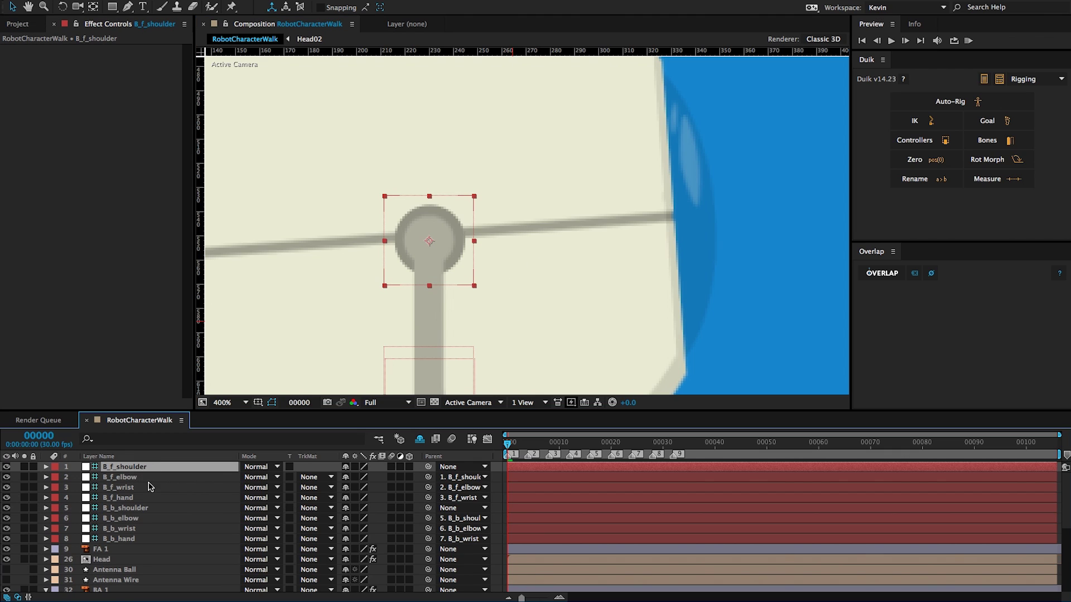
left_click(148, 509, "ctrl")
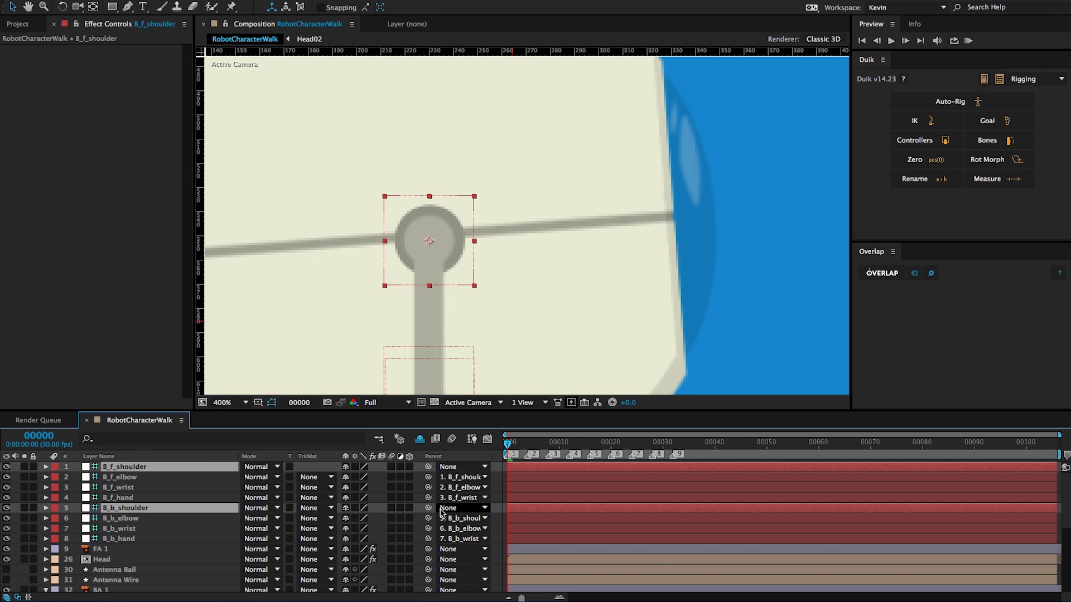
left_click(450, 509)
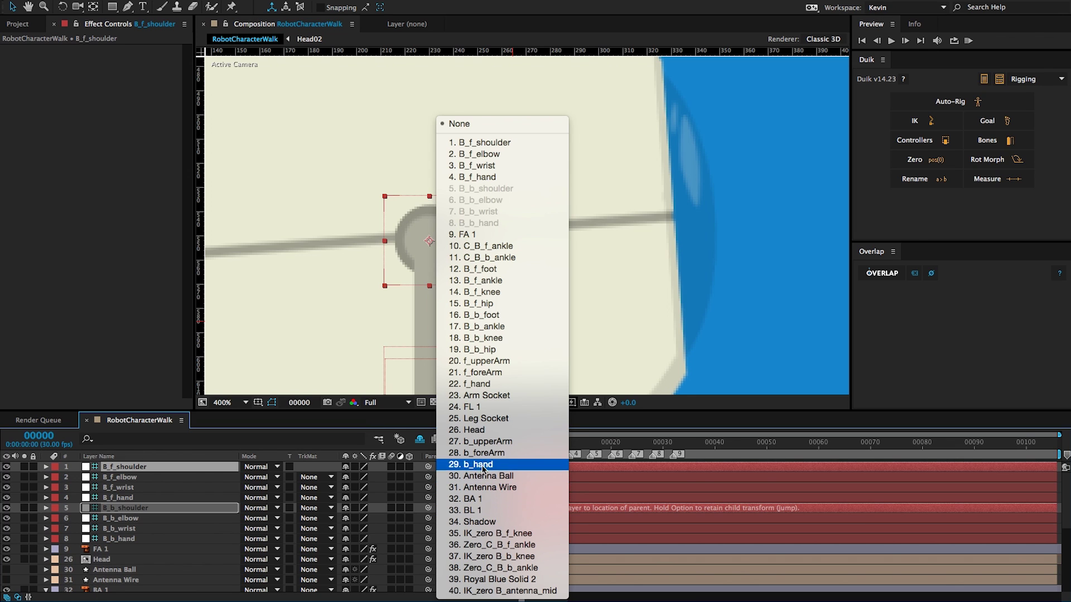
left_click(512, 416)
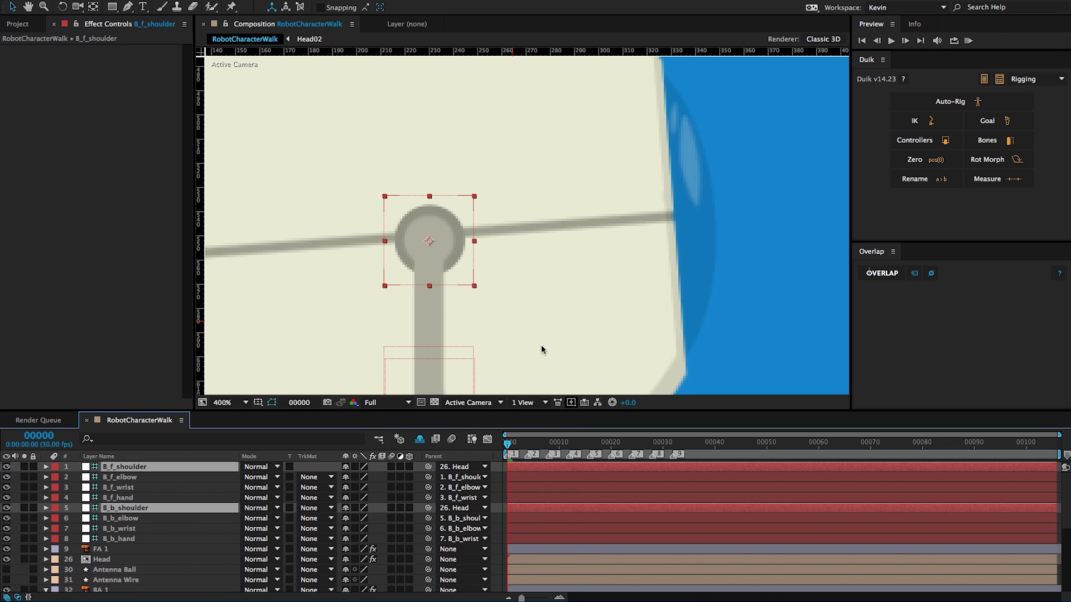
key("comma")
left_click(550, 283)
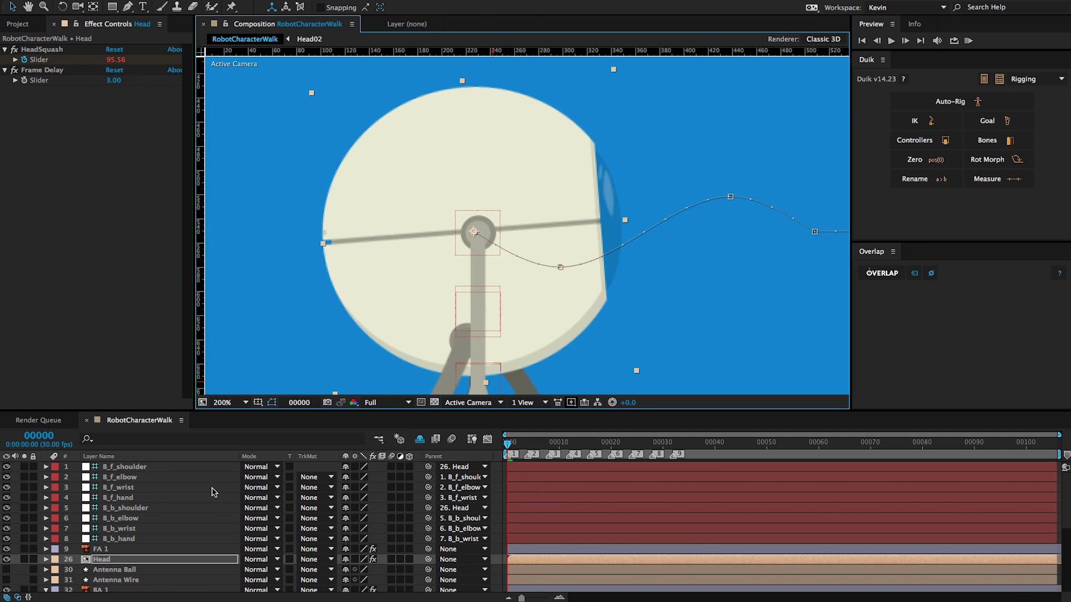
Step: Add a Rotation keyframe to B_f_shoulder at frame 0 and set its value to -45°
left_click(149, 466)
scroll(537, 306, "down", 3)
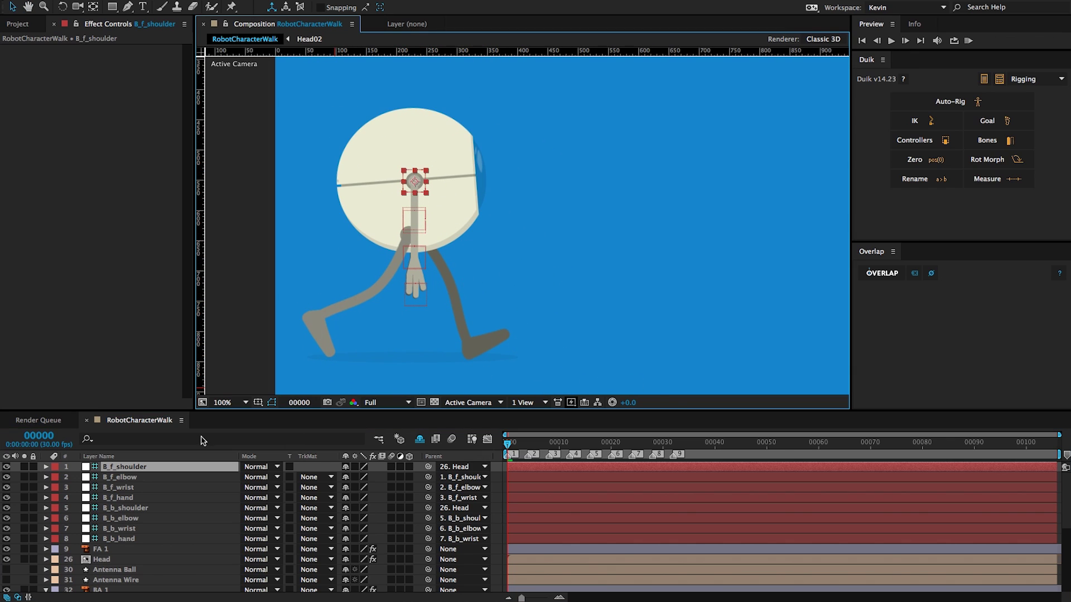
left_click(148, 467)
key("r")
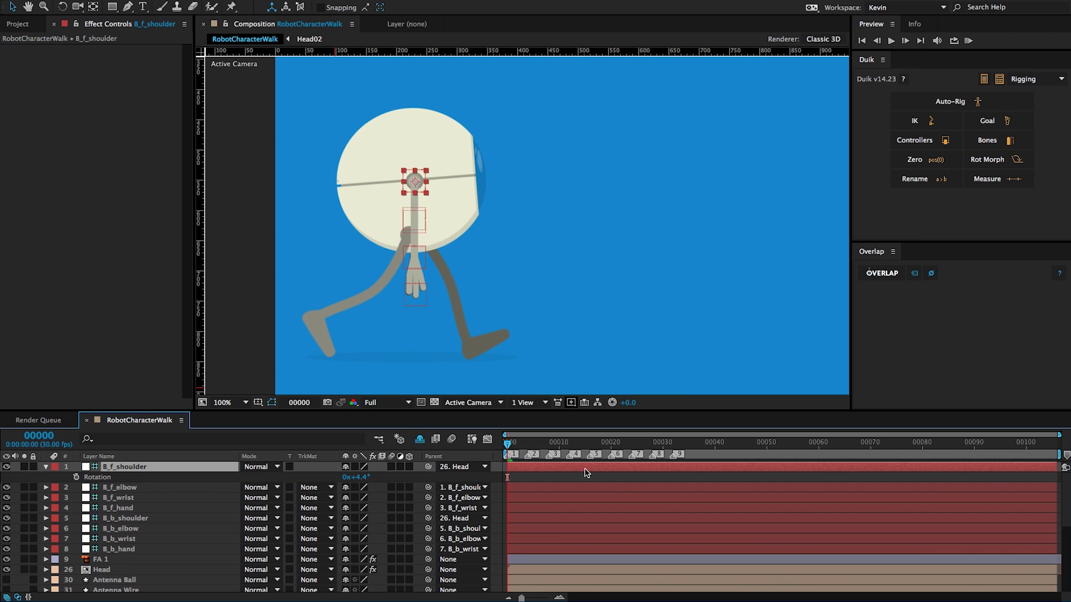
left_click(76, 477)
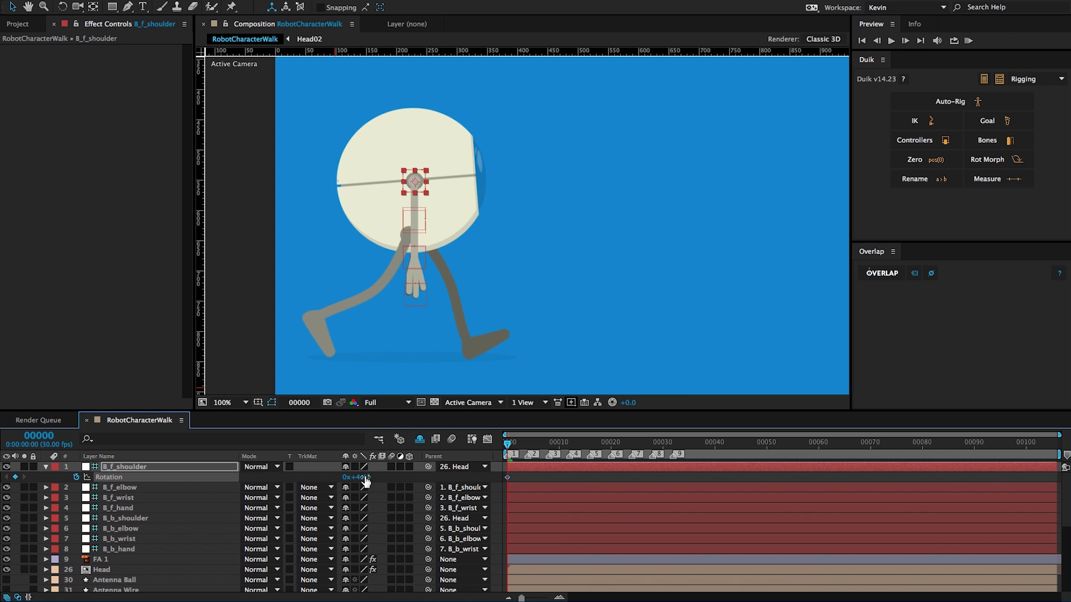
mouse_move(362, 478)
left_mouse_down()
mouse_move(343, 483)
mouse_move(362, 483)
left_mouse_up()
left_click(361, 478)
type("-45")
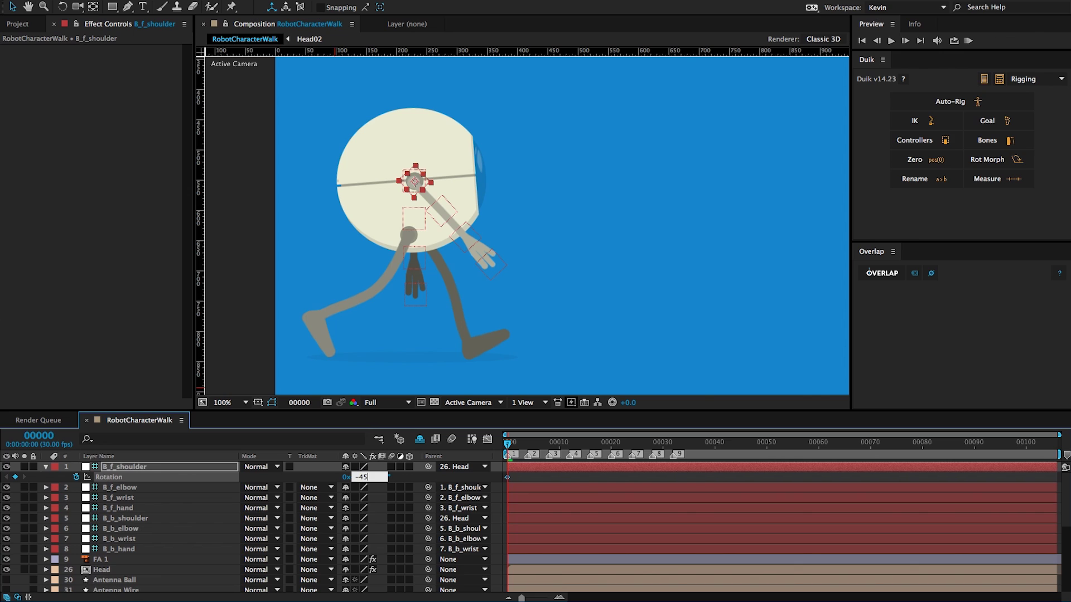
key("Return")
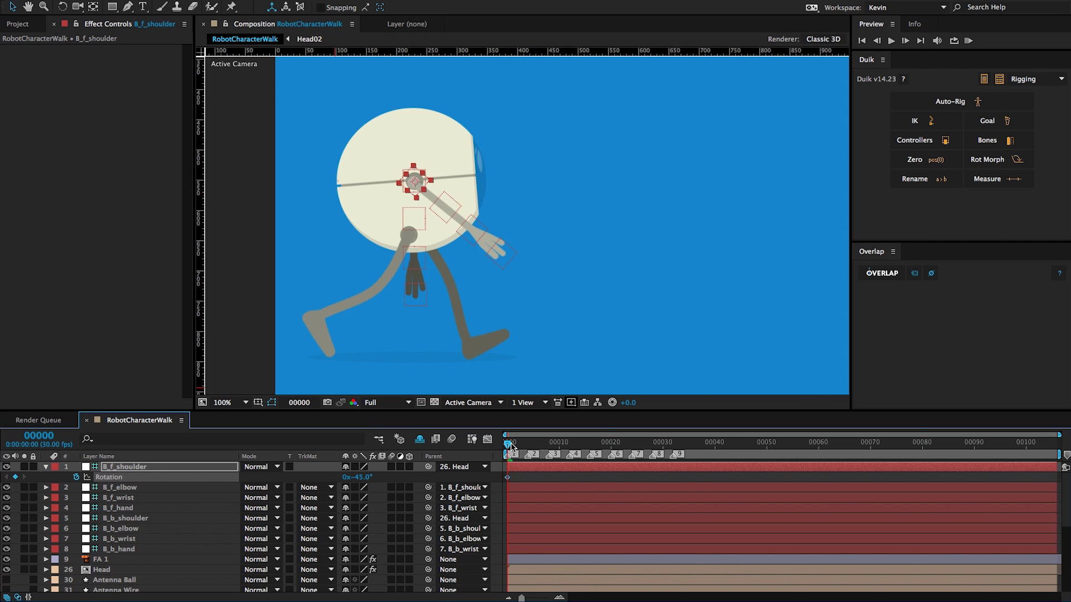
Step: Set the B_f_shoulder Rotation to 45° at frame 16 and return to frame 0
left_click_drag(509, 446, 590, 446)
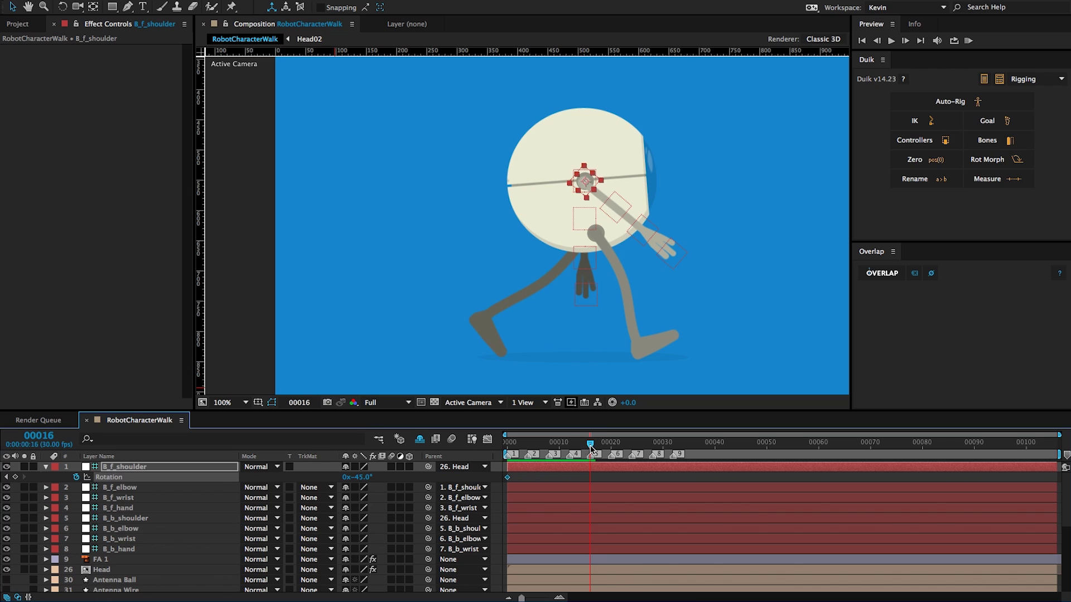
left_click(358, 478)
type("45")
key("Return")
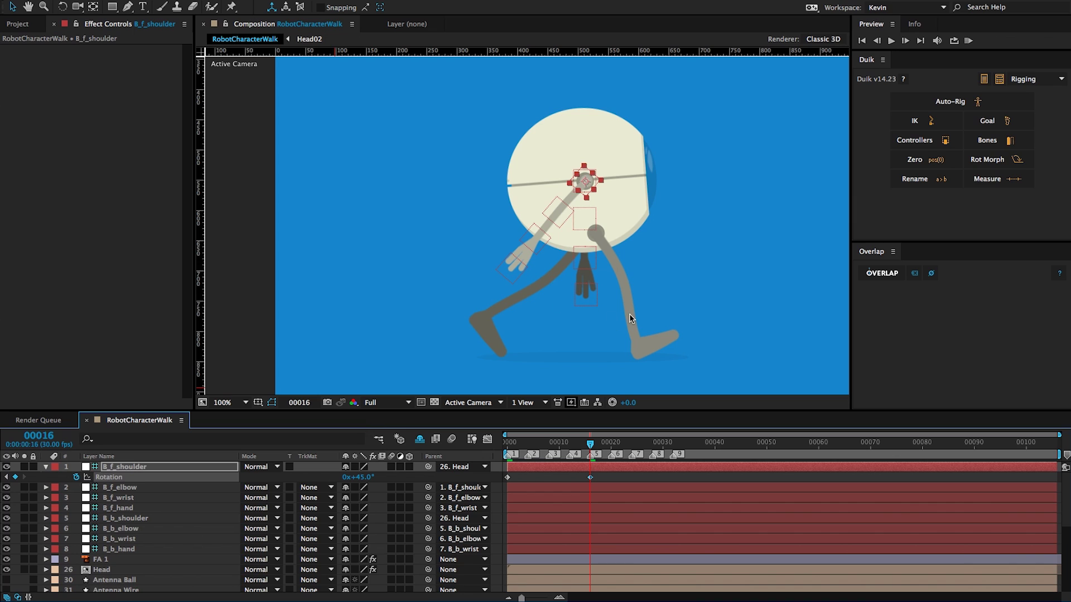
left_click_drag(589, 445, 461, 443)
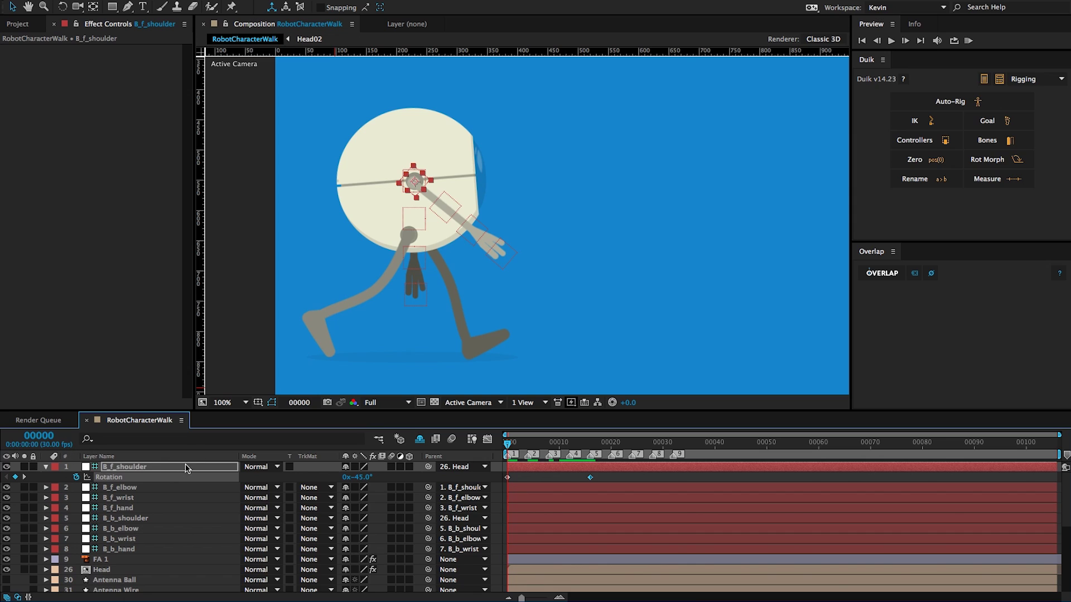
Step: Start Overlap on the front arm bones with B_f_shoulder as driver, followed in order by B_f_elbow, B_f_wrist and B_f_hand
left_click(143, 468)
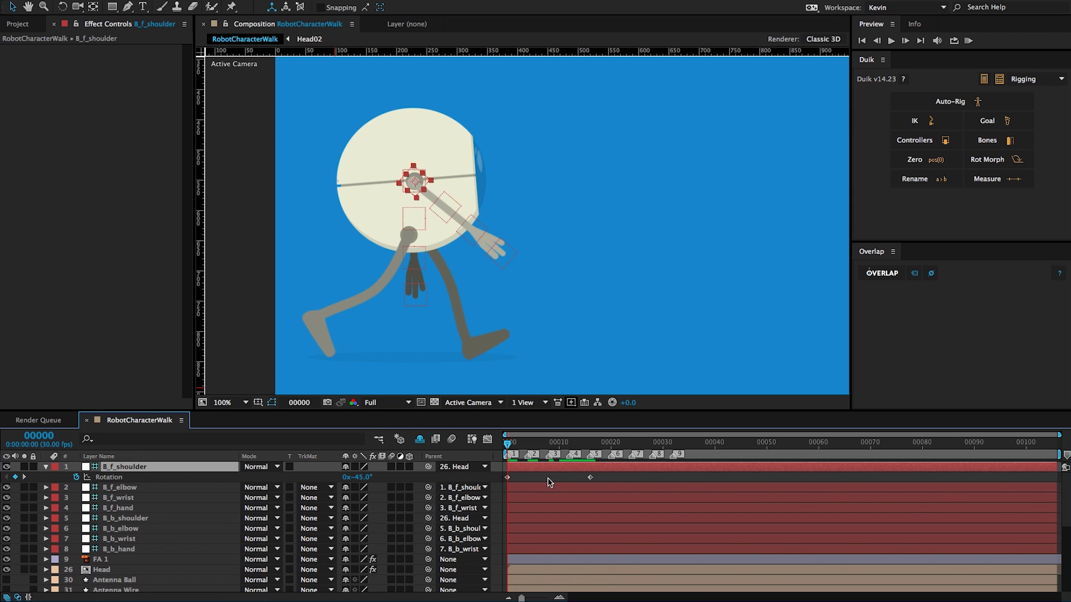
left_click(139, 490, "shift")
left_click(136, 500, "shift")
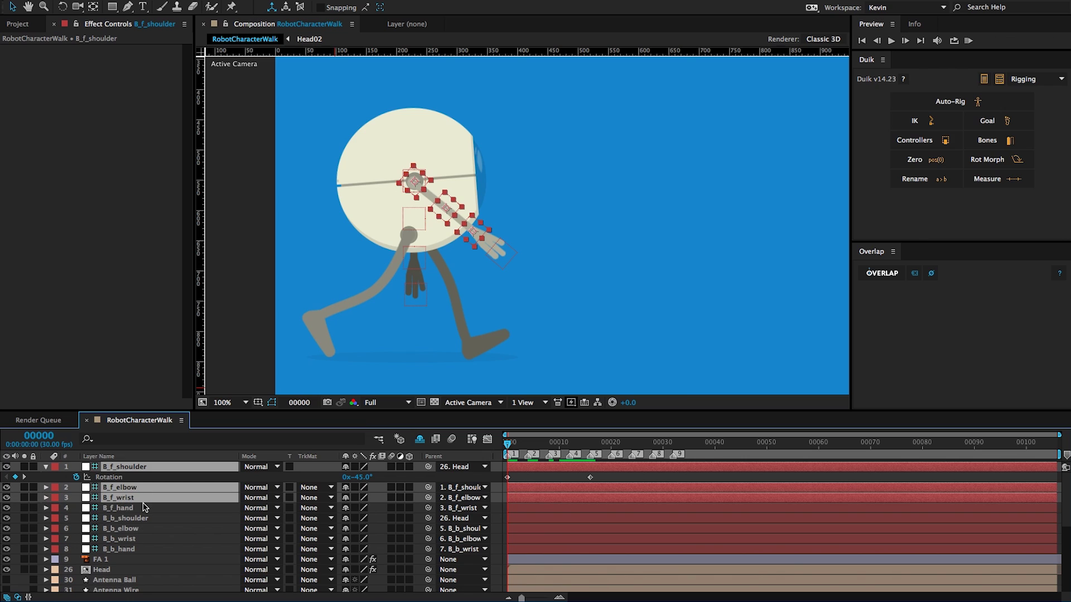
left_click(139, 510, "shift")
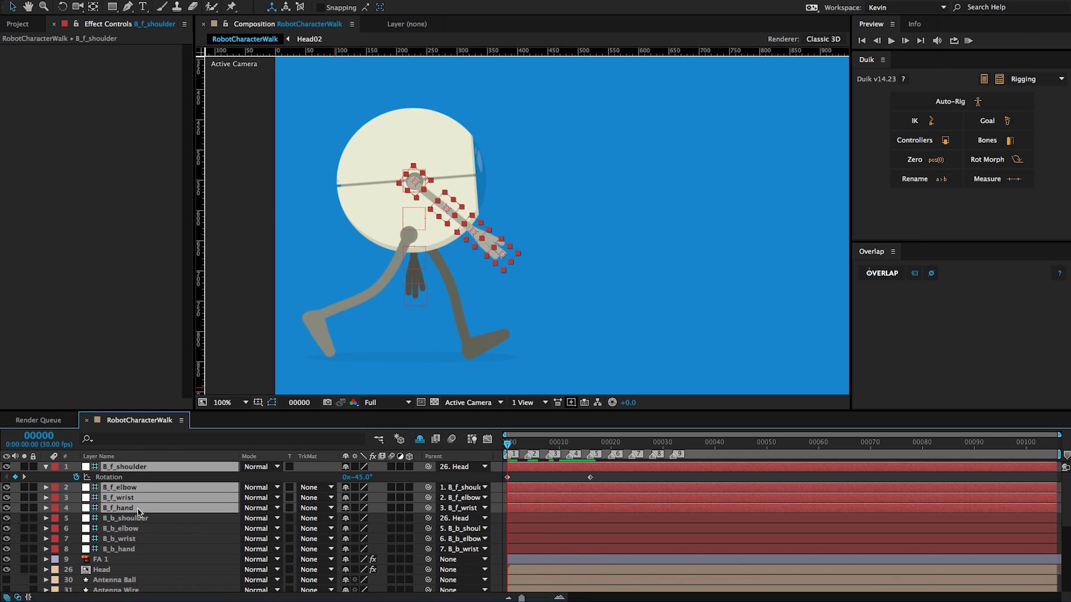
left_click(880, 272)
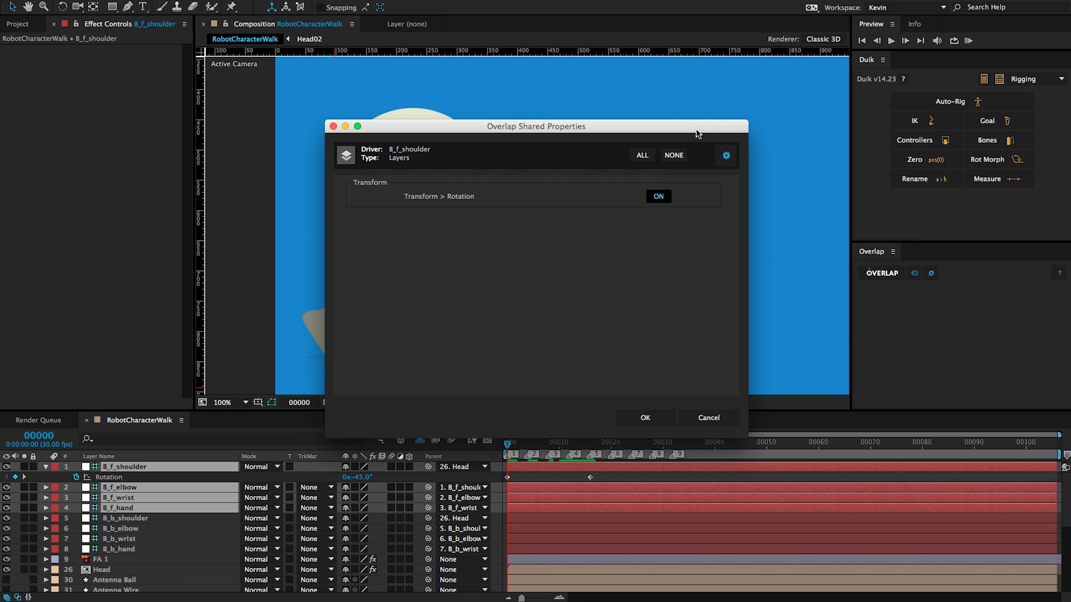
left_click_drag(696, 134, 643, 91)
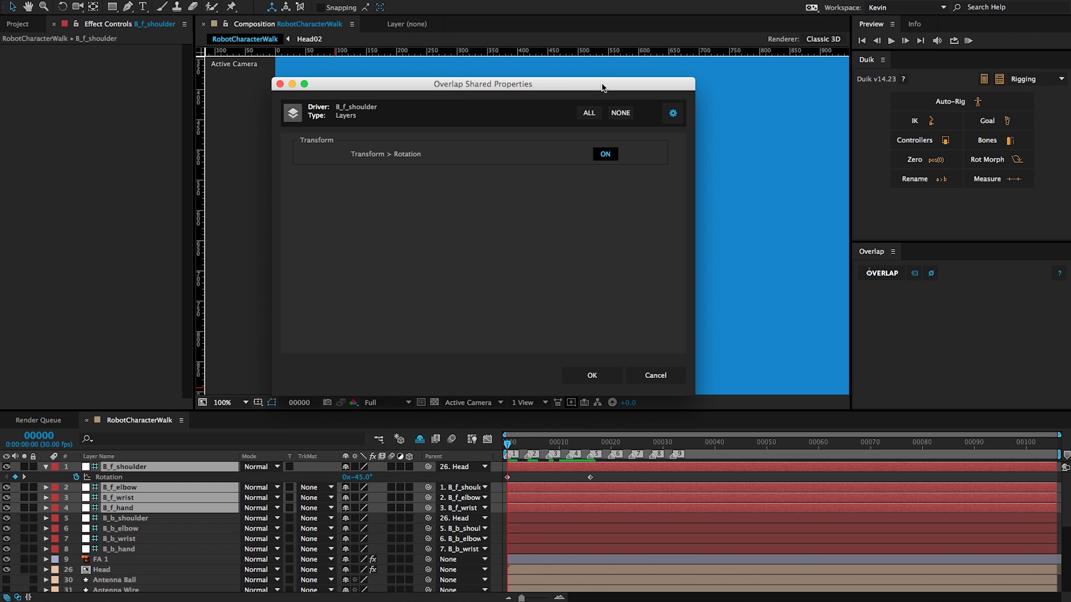
left_click_drag(602, 87, 491, 84)
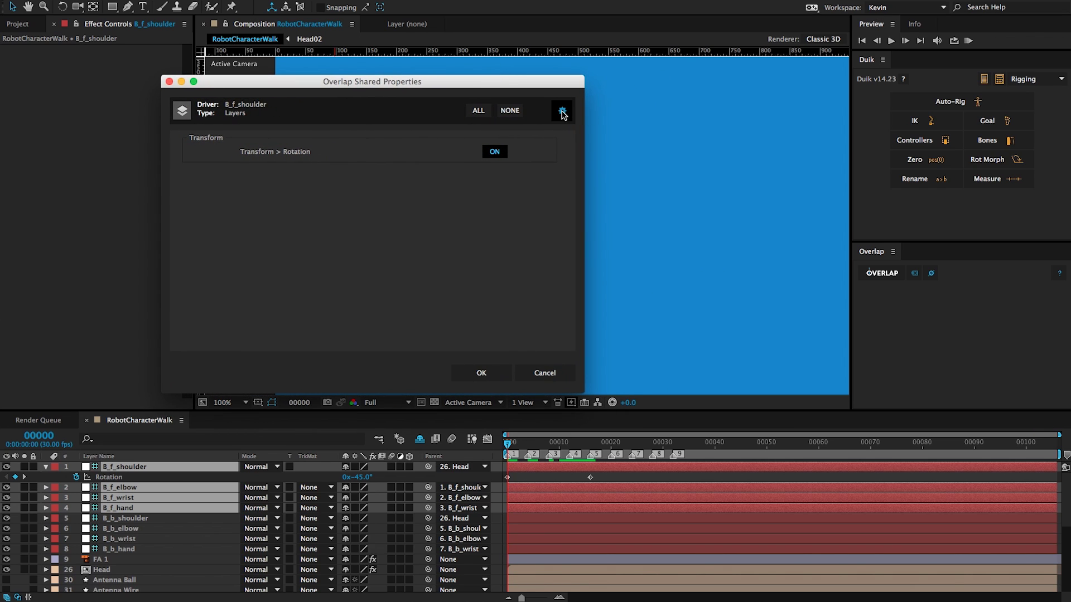
Step: In the overlap's advanced settings, turn off Rename Driver, Factor by Index Control and Index Control
left_click(562, 111)
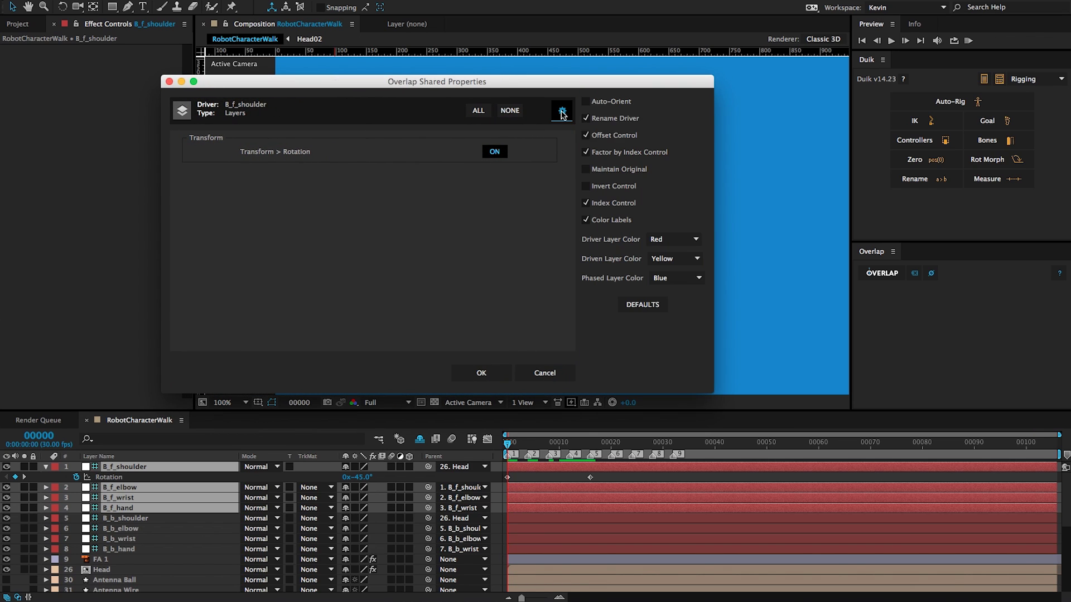
left_click(630, 120)
left_click(622, 202)
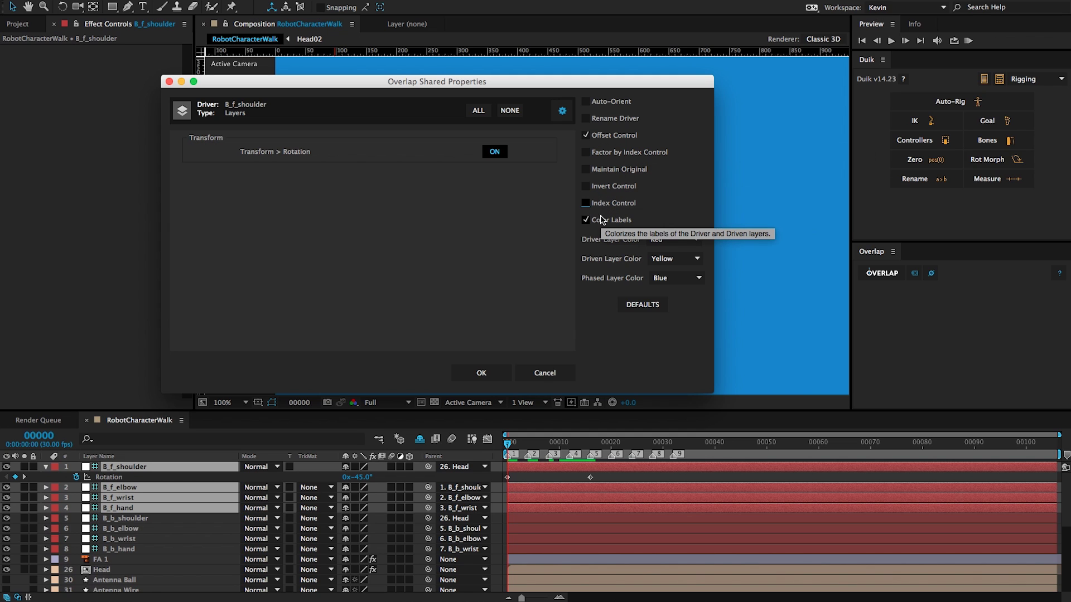
left_click_drag(379, 84, 749, 66)
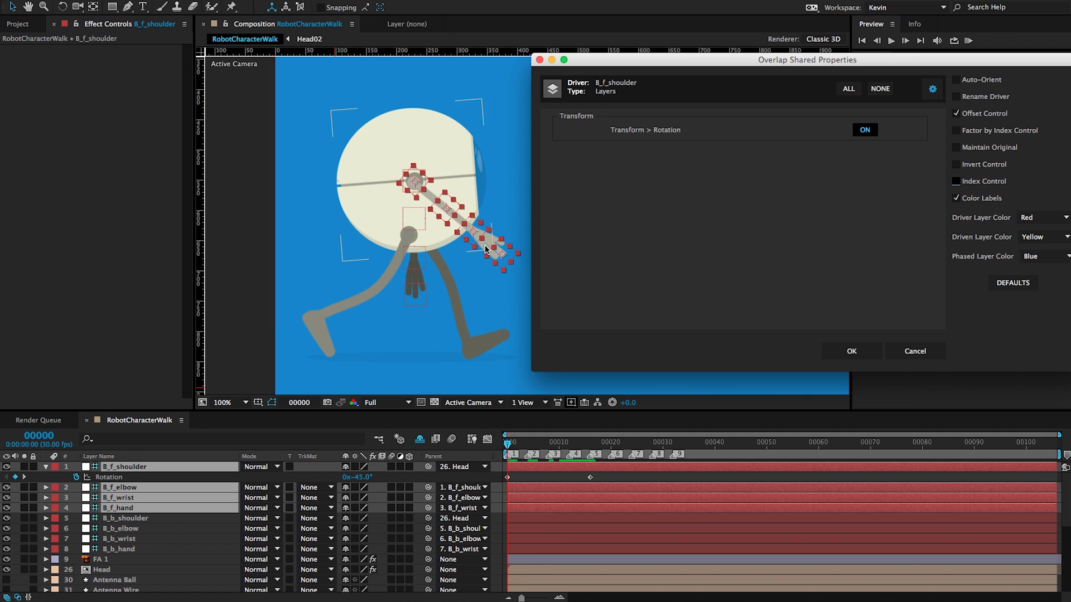
left_click_drag(628, 68, 536, 65)
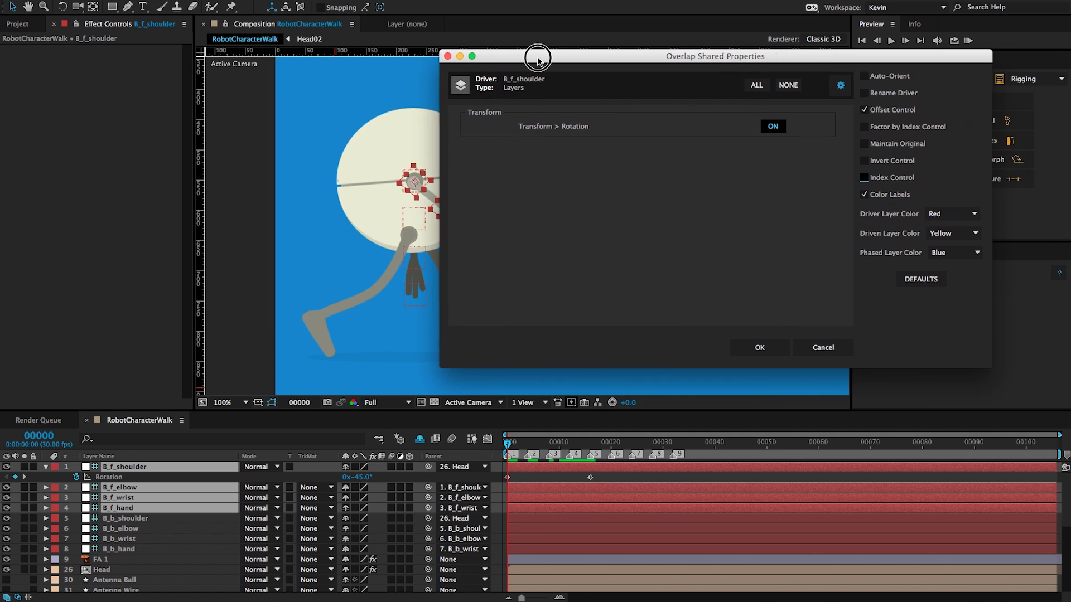
Step: Set the driver layer color to Blue and the driven layer color to Cyan, and apply the overlap
left_click(965, 216)
left_click(961, 313)
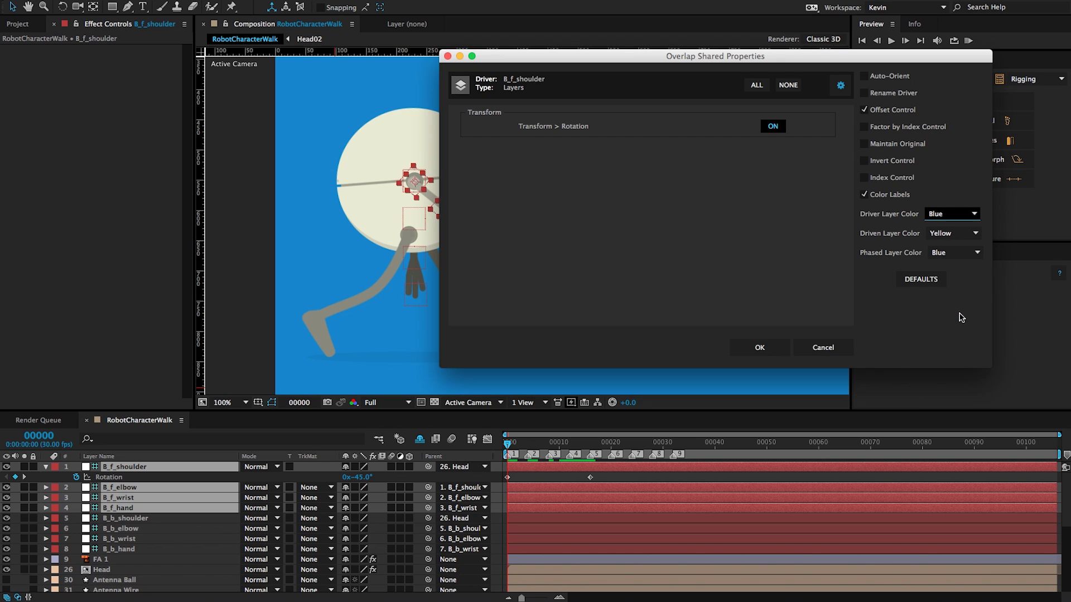
left_click(973, 233)
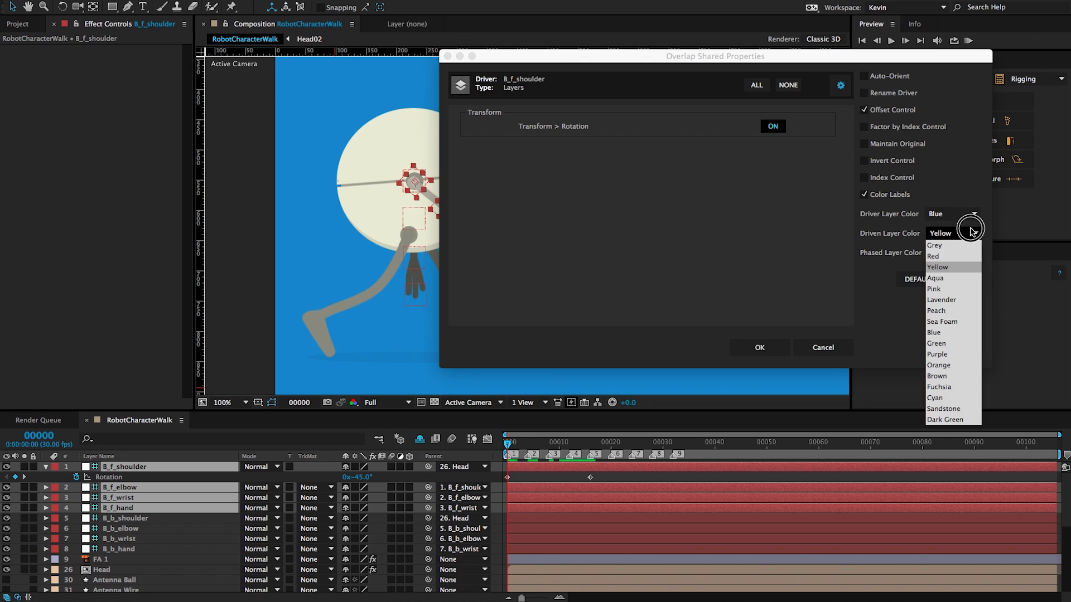
left_click(960, 398)
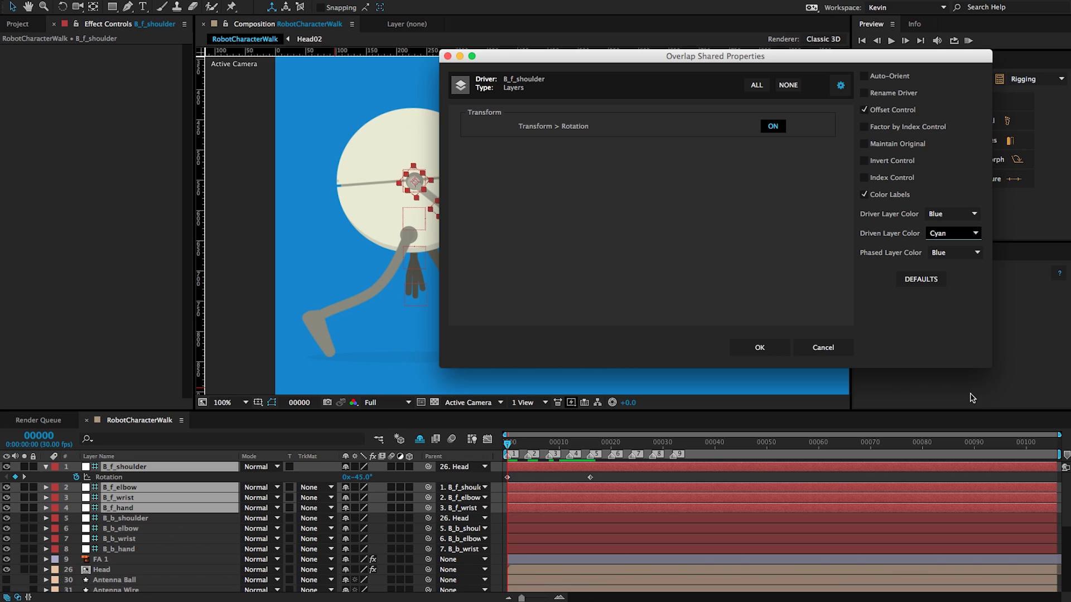
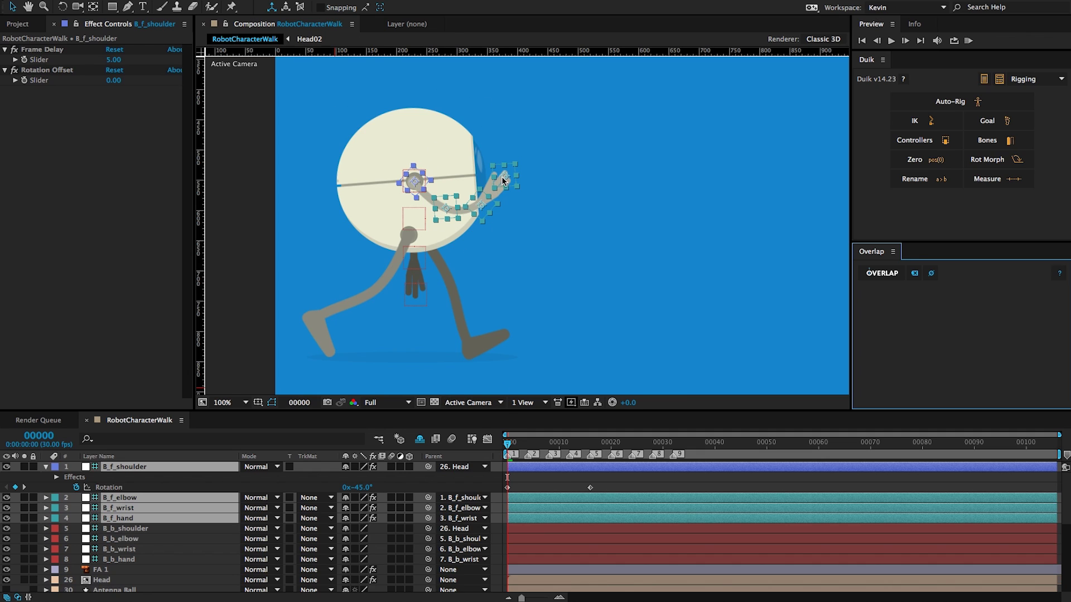
Step: Show Rotation on the four front arm bones and scrub from frame 0 to 31 to examine the overlapping swing
key("r")
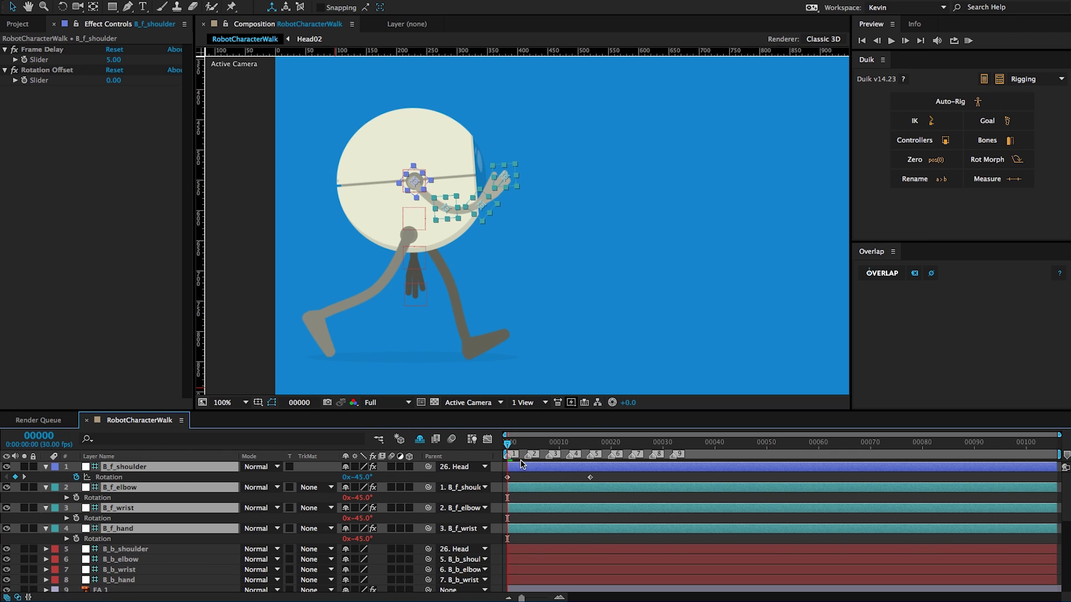
left_click_drag(509, 445, 672, 448)
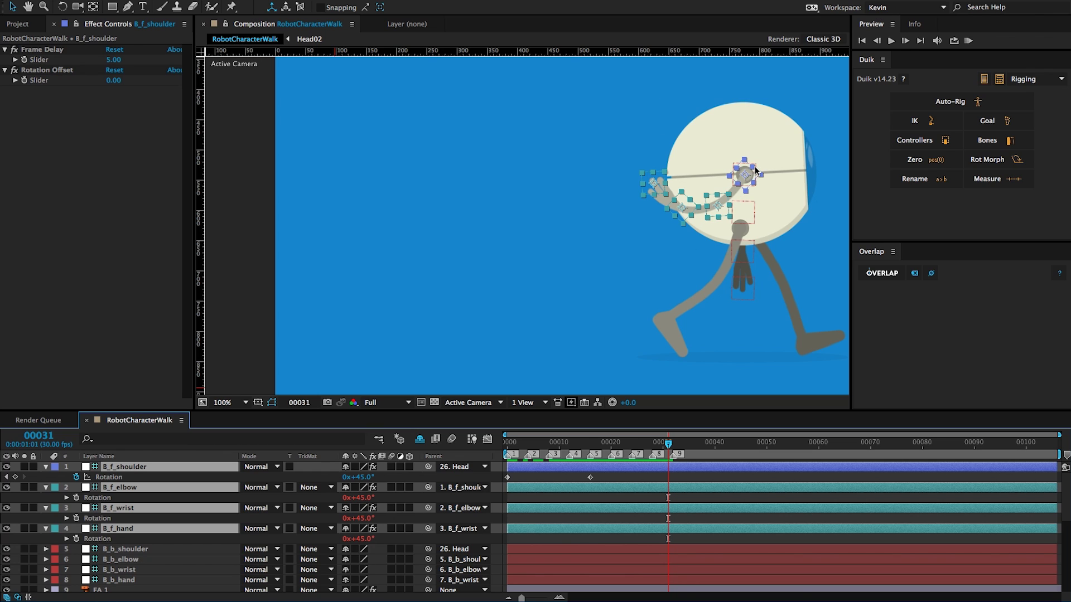
left_click_drag(591, 443, 507, 444)
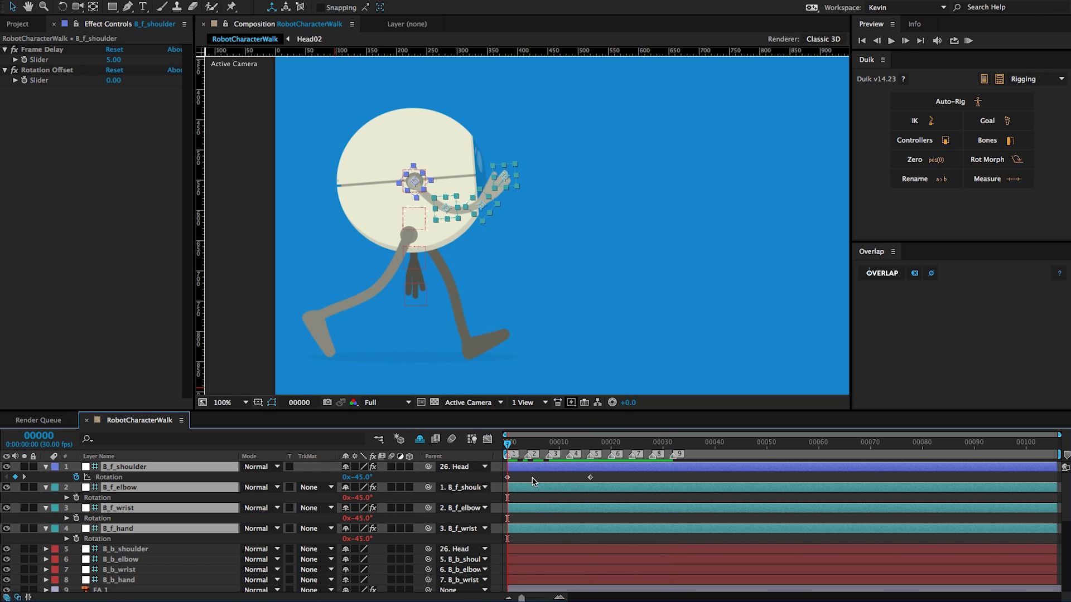
Step: Add a Rotation Offset slider keyframe to B_f_shoulder at frame 0
left_click(535, 467)
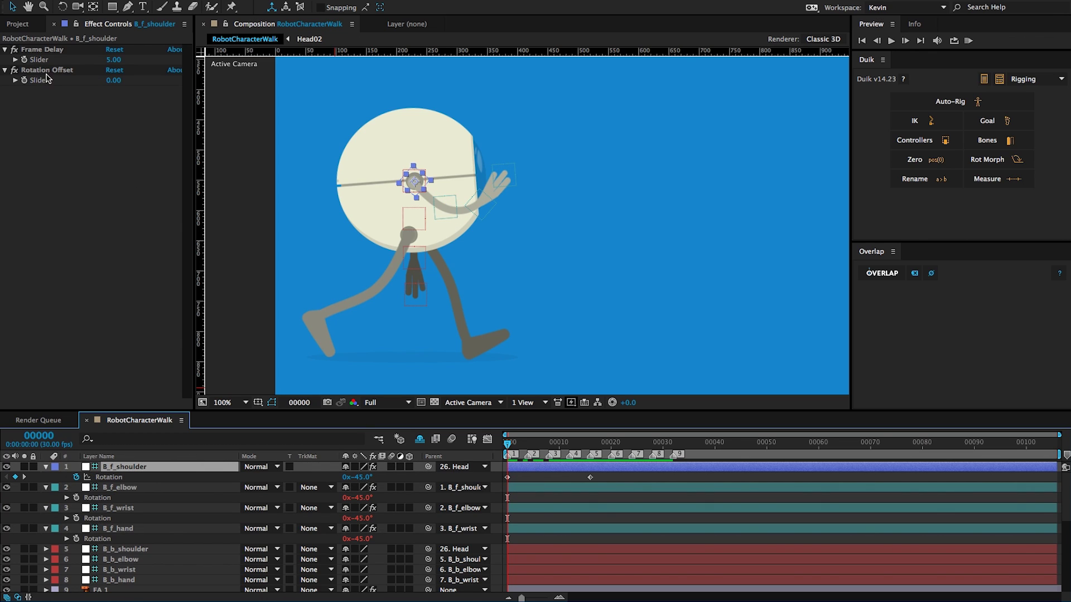
left_click(26, 82)
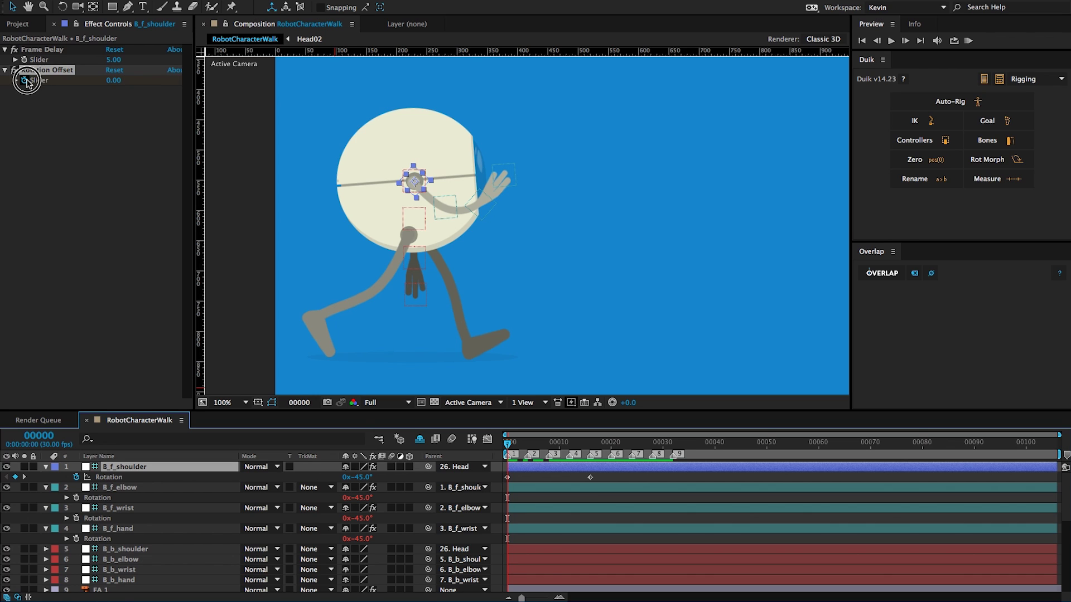
left_click(24, 81)
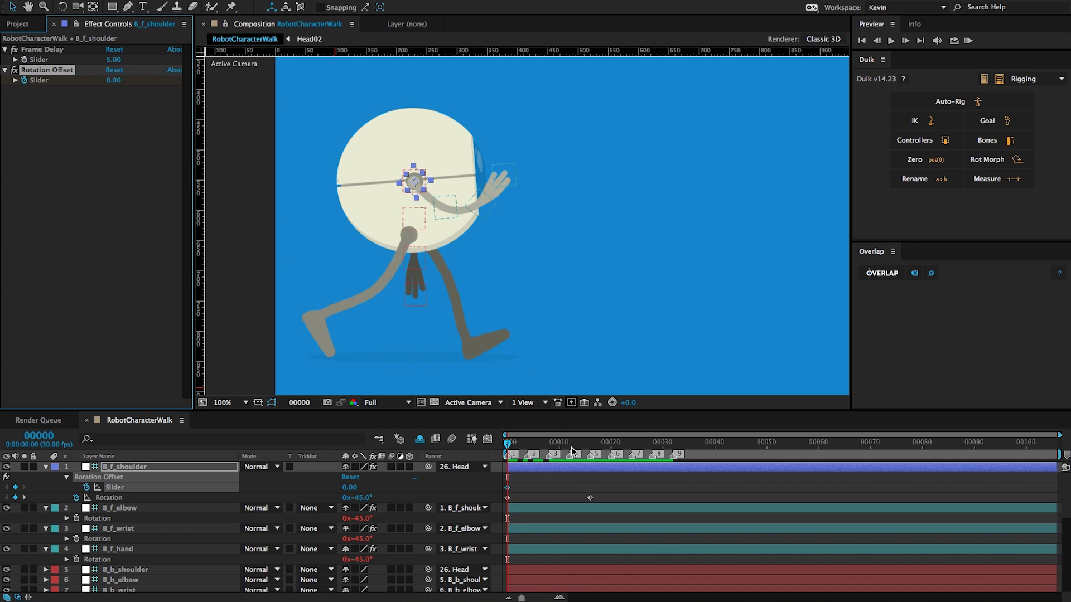
Step: Go to frame 31, where the arm has settled, and set the B_f_shoulder Rotation Offset to -38
left_click_drag(543, 449, 590, 446)
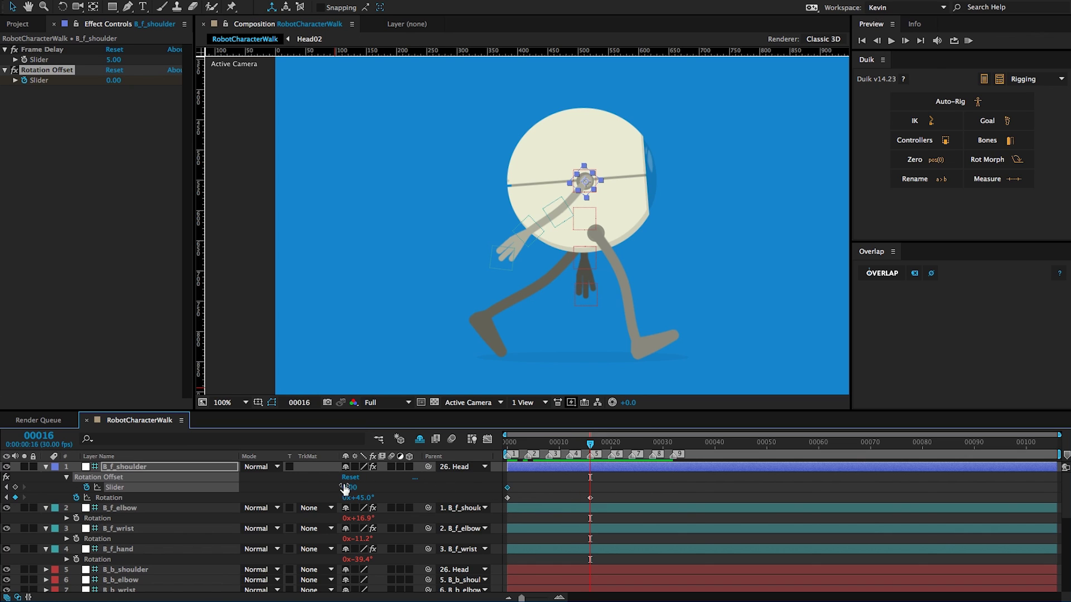
left_click_drag(592, 446, 632, 442)
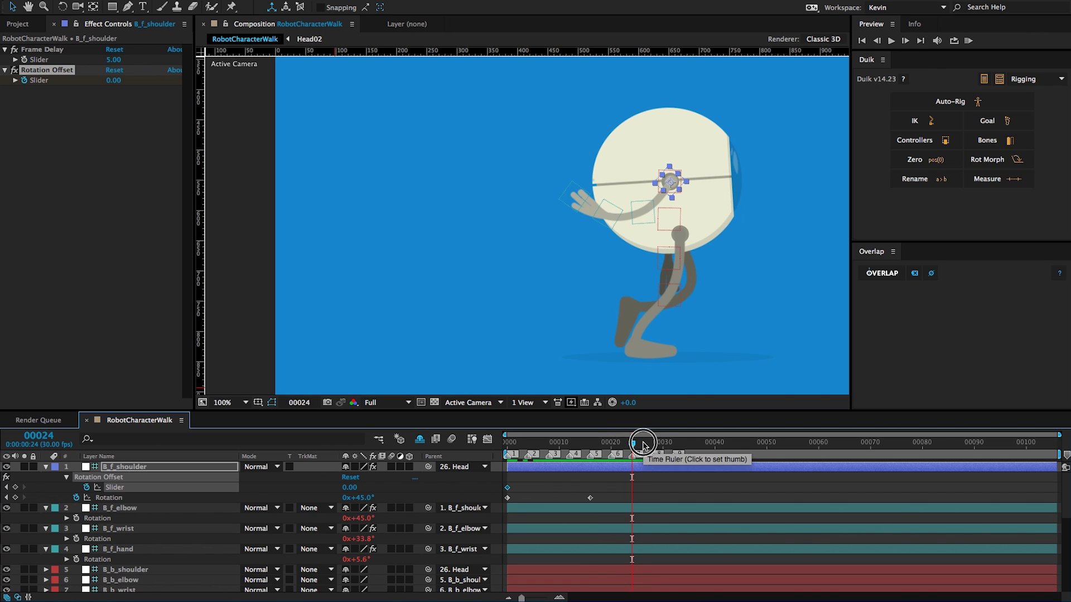
left_click(663, 443)
left_click_drag(663, 444, 671, 447)
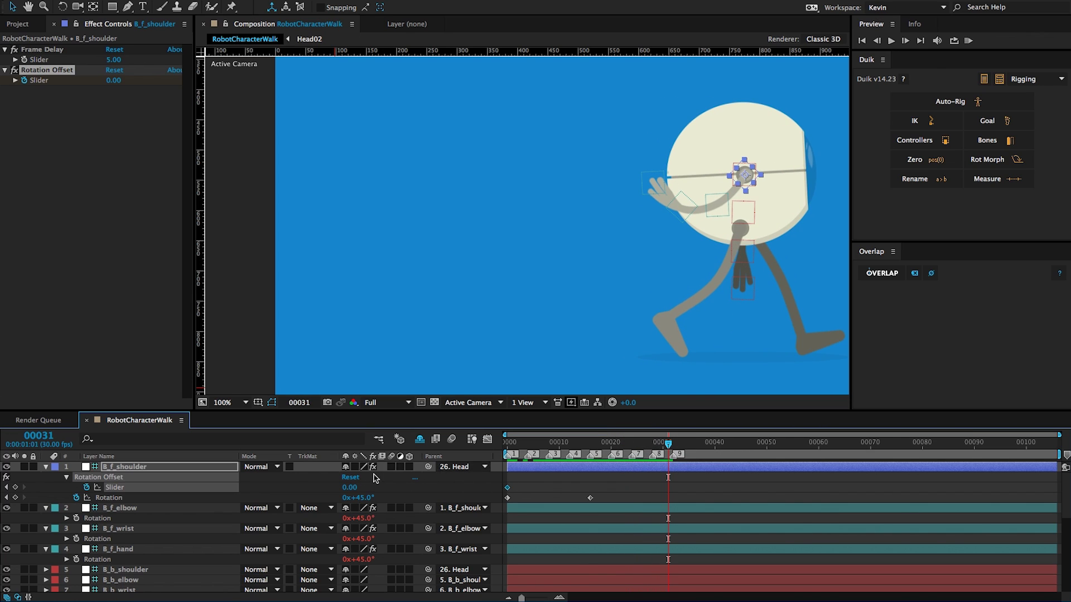
left_click(349, 488)
left_click_drag(350, 491, 331, 495)
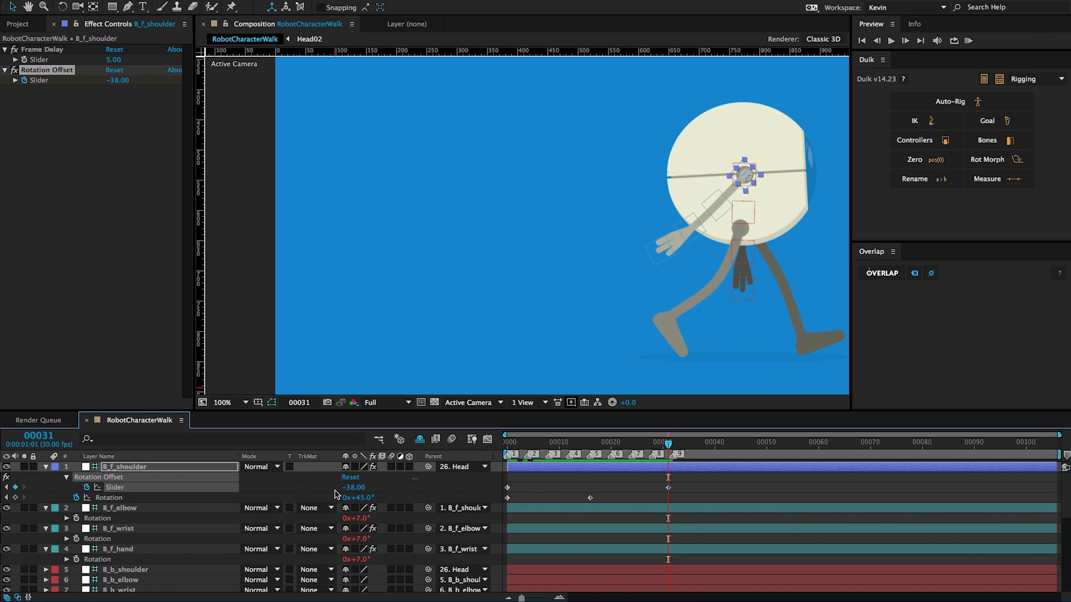
Step: Move the second Rotation Offset keyframe of B_f_shoulder to frame 16 and set its Frame Delay to 3
left_click(591, 443)
left_click_drag(667, 488, 591, 489)
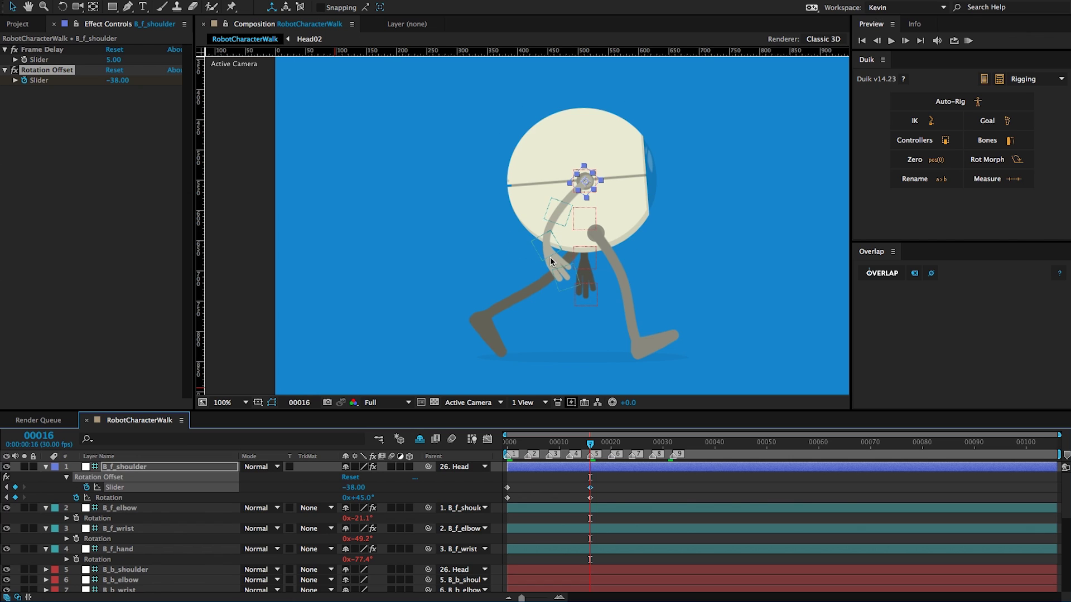
left_click(114, 60)
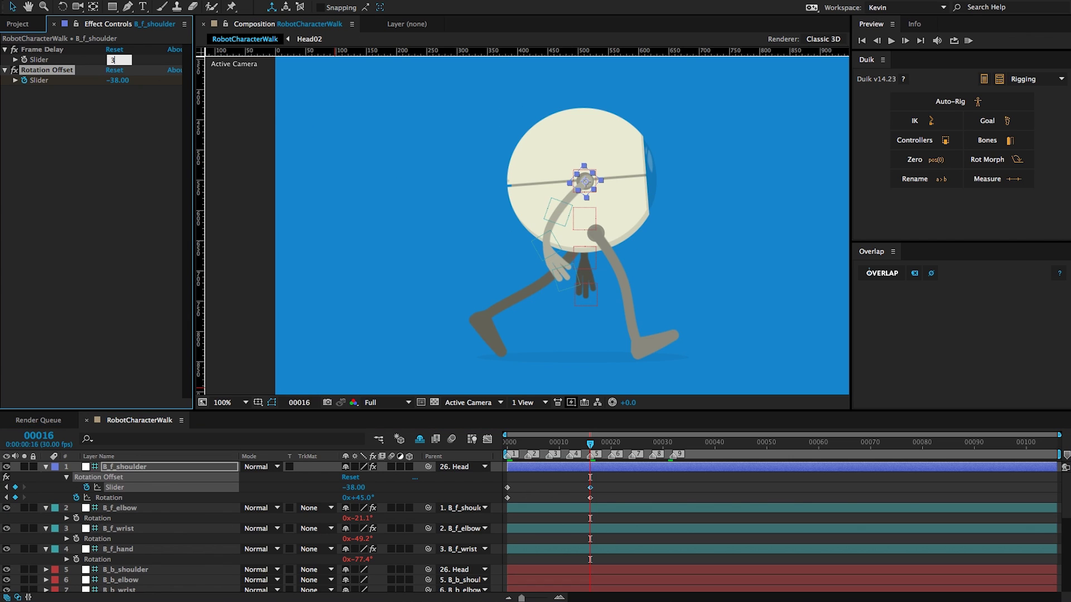
key("Return")
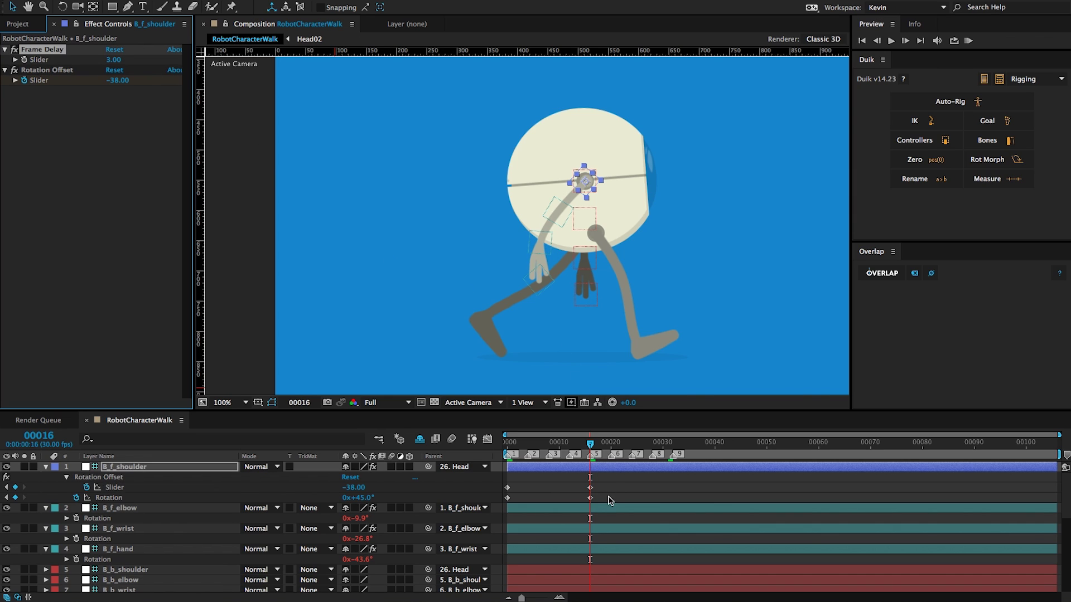
Step: Apply Easy Ease to all Rotation Offset and Rotation keyframes of B_f_shoulder, then scrub back to frame 0 to check the swing
left_click_drag(616, 474, 494, 508)
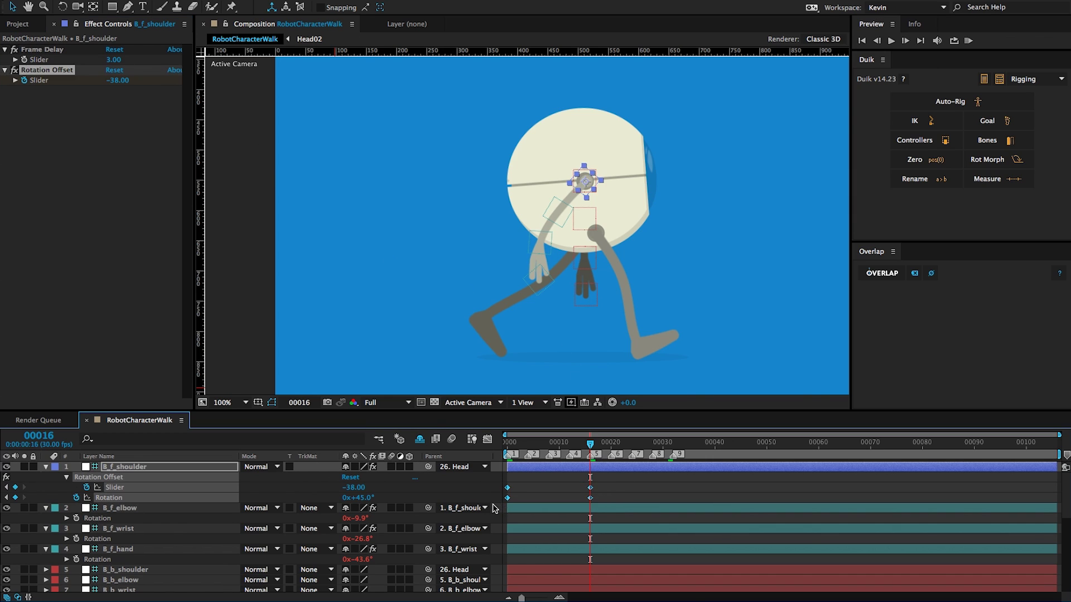
key("F9")
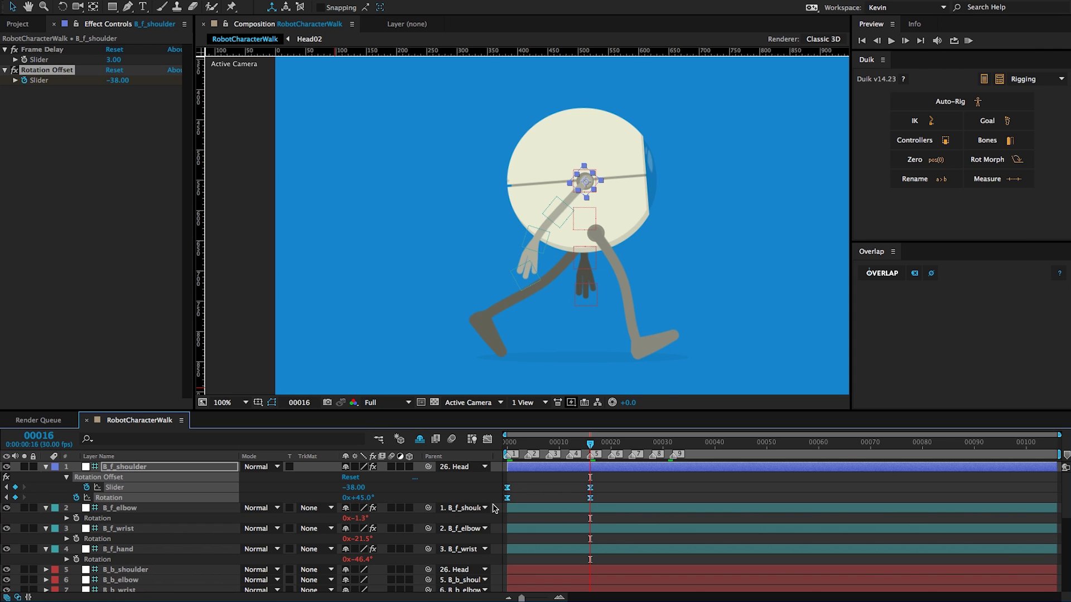
mouse_move(590, 446)
left_mouse_down()
mouse_move(502, 450)
mouse_move(595, 444)
mouse_move(498, 440)
mouse_move(590, 444)
left_mouse_up()
left_click_drag(590, 443, 480, 441)
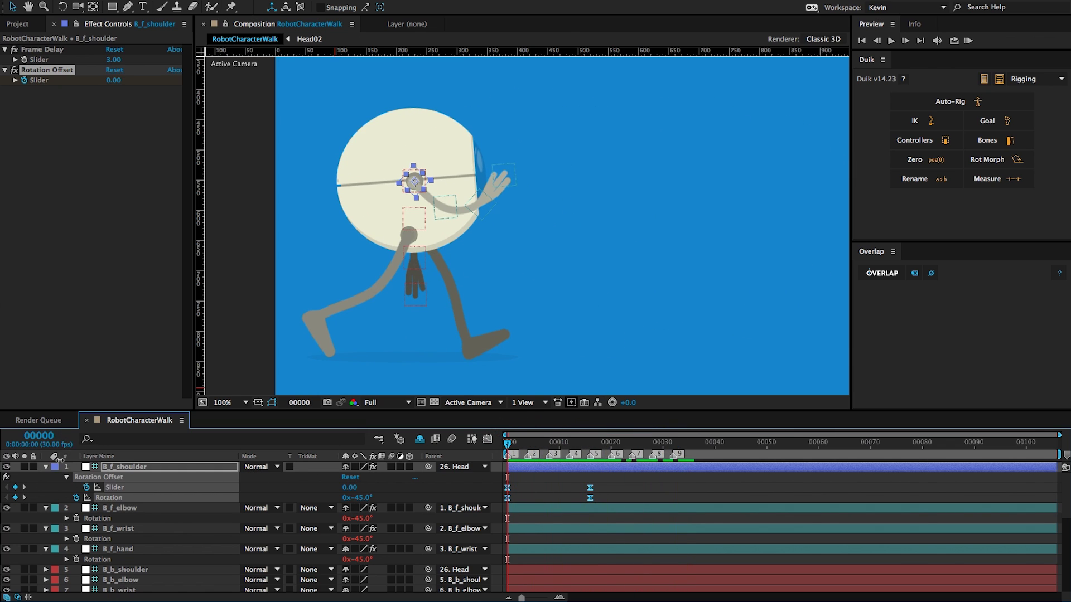
Step: Collapse the properties of the B_f_shoulder, B_f_elbow, B_f_wrist and B_f_hand layers
left_click(46, 467)
left_click(45, 477)
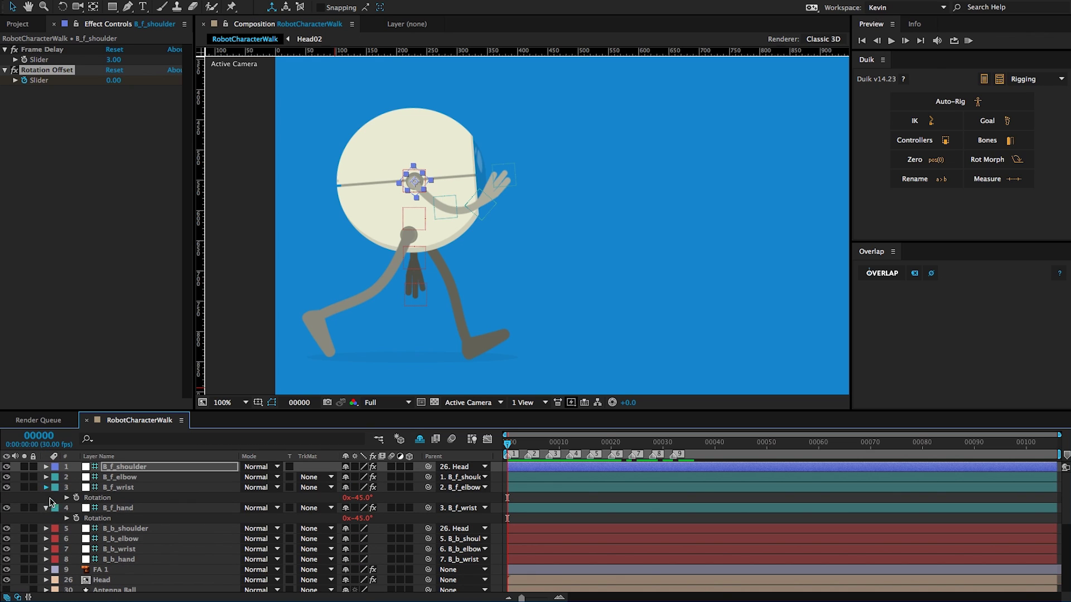
left_click(46, 488)
left_click(46, 498)
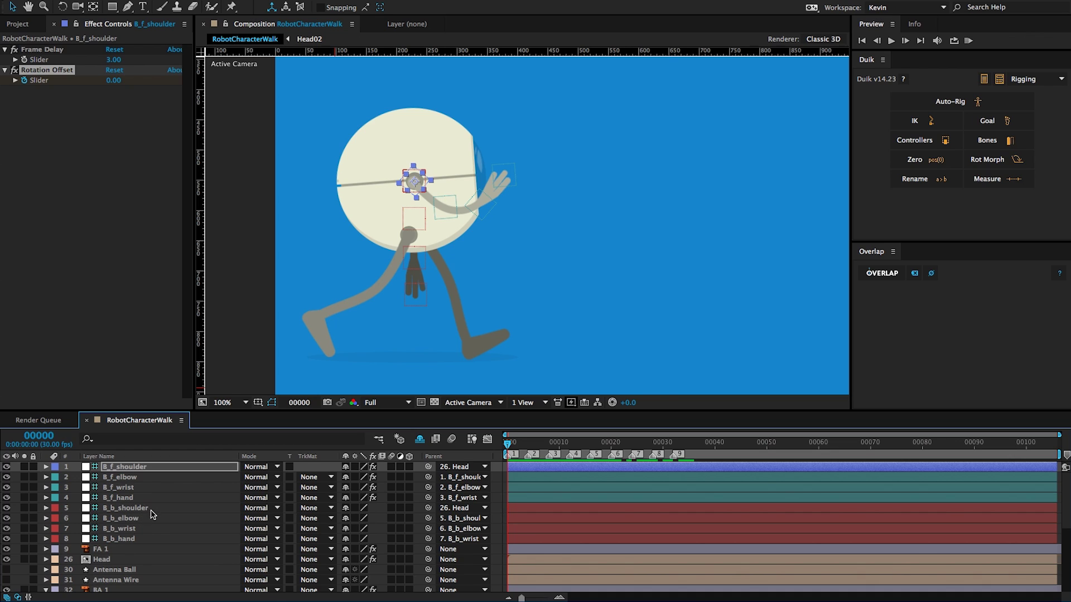
Step: Add a Rotation keyframe to B_b_shoulder at frame 0
left_click(134, 508)
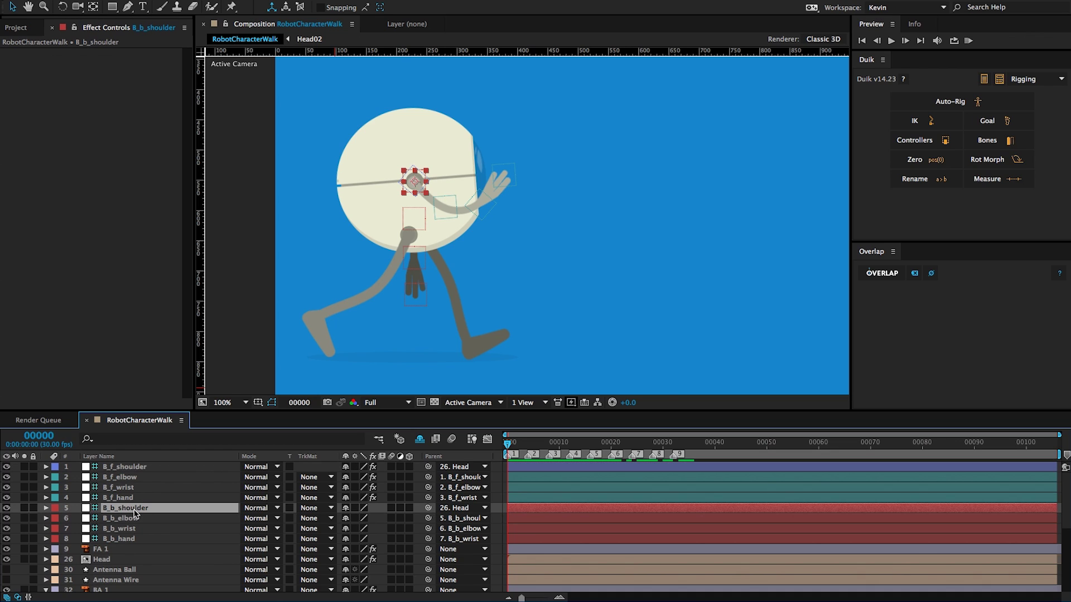
key("r")
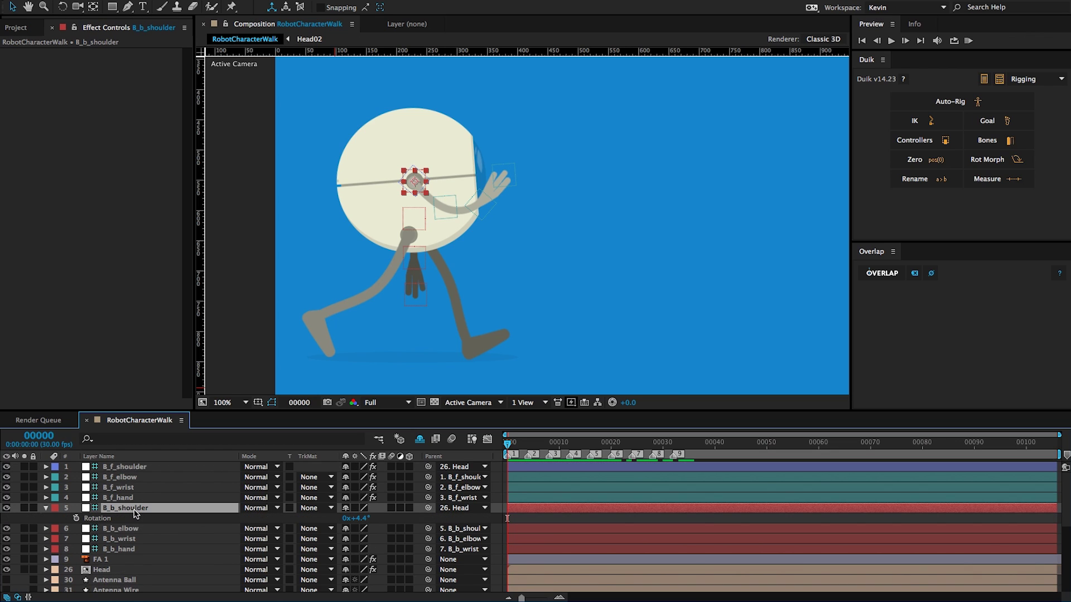
left_click(77, 519)
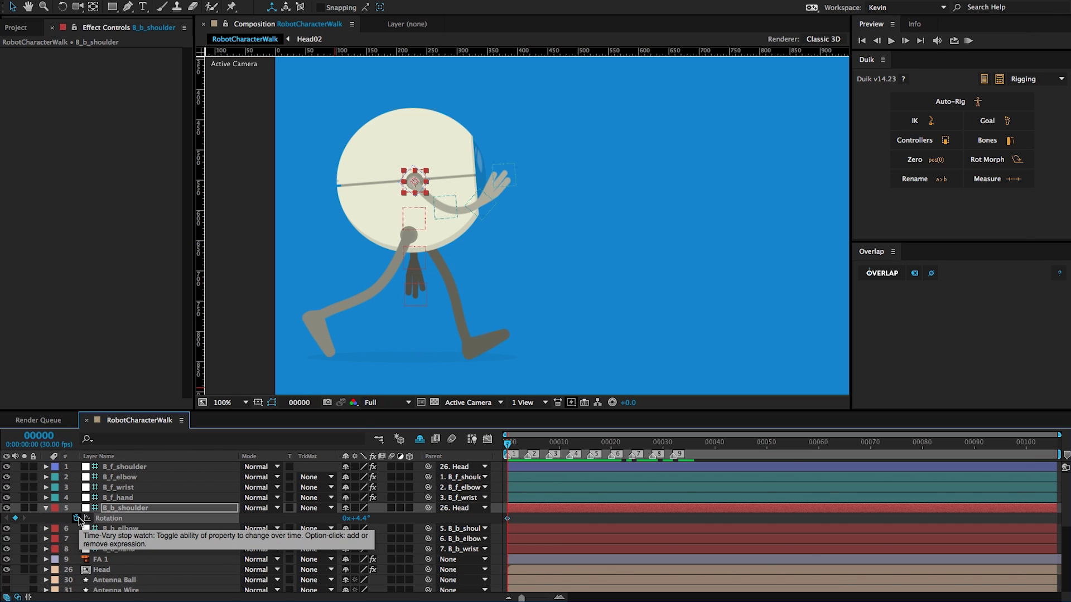
Step: Apply Overlap to the Rotation of B_b_shoulder, B_b_elbow, B_b_wrist and B_b_hand, with B_b_shoulder as driver, a Red driver label and Pink driven labels
left_click(144, 509)
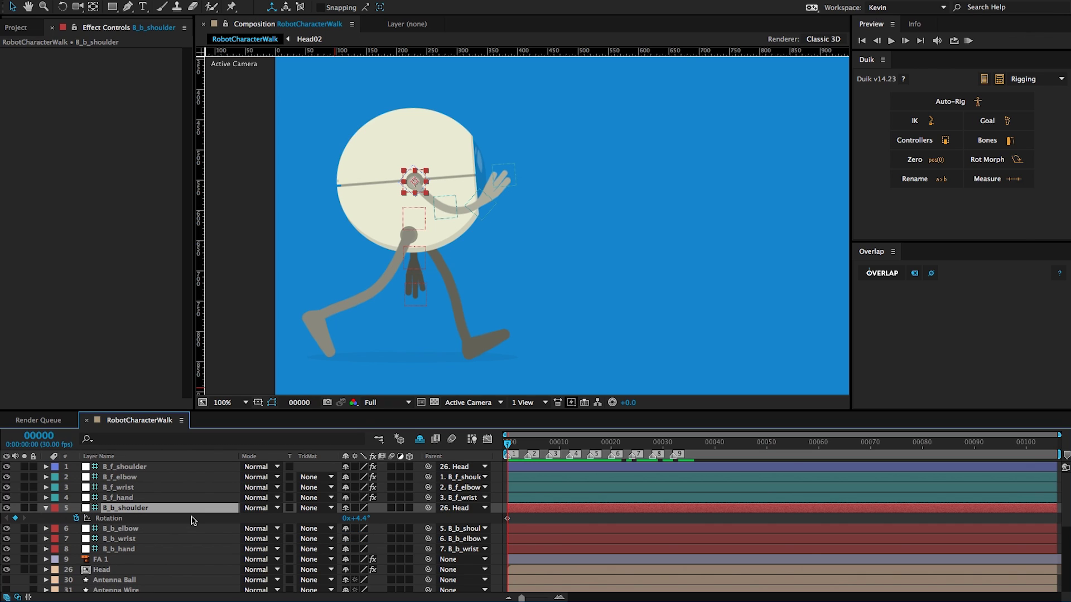
left_click(132, 529, "shift")
left_click(132, 539, "shift")
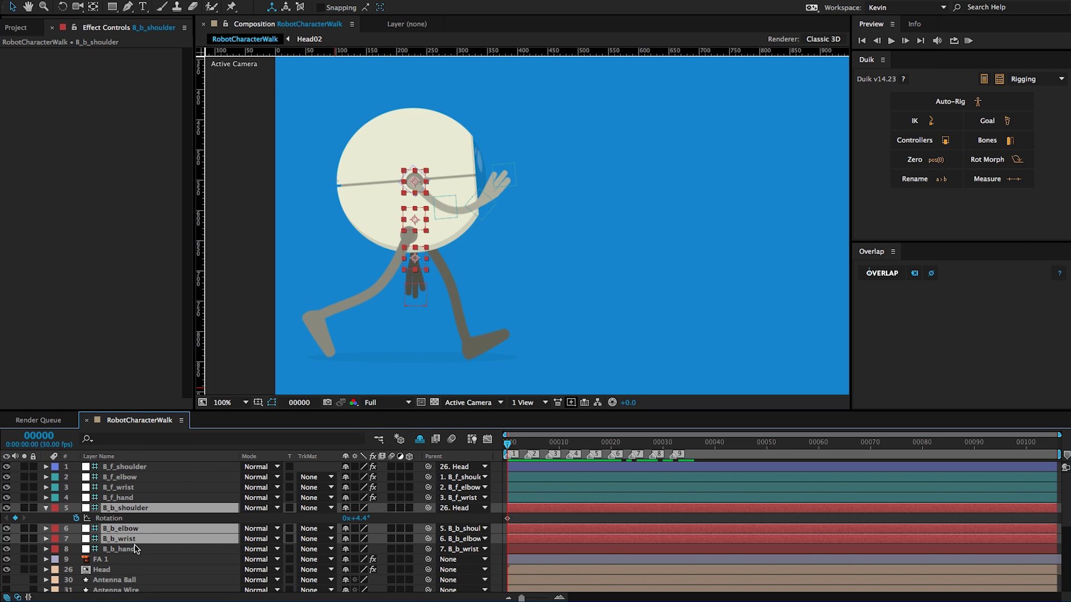
left_click(133, 550, "shift")
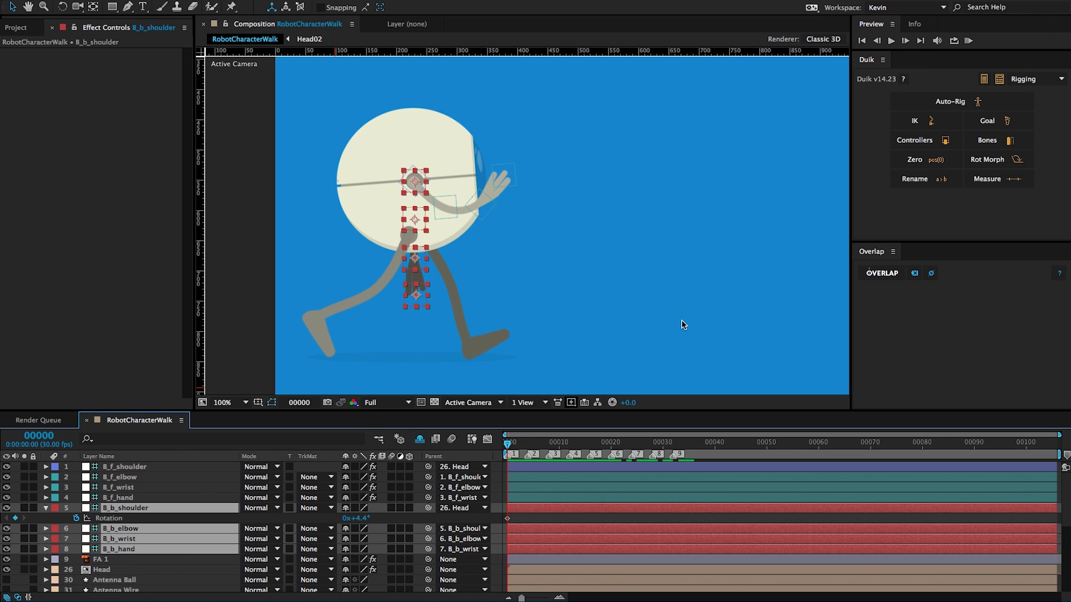
left_click(882, 273)
left_click_drag(704, 129, 563, 96)
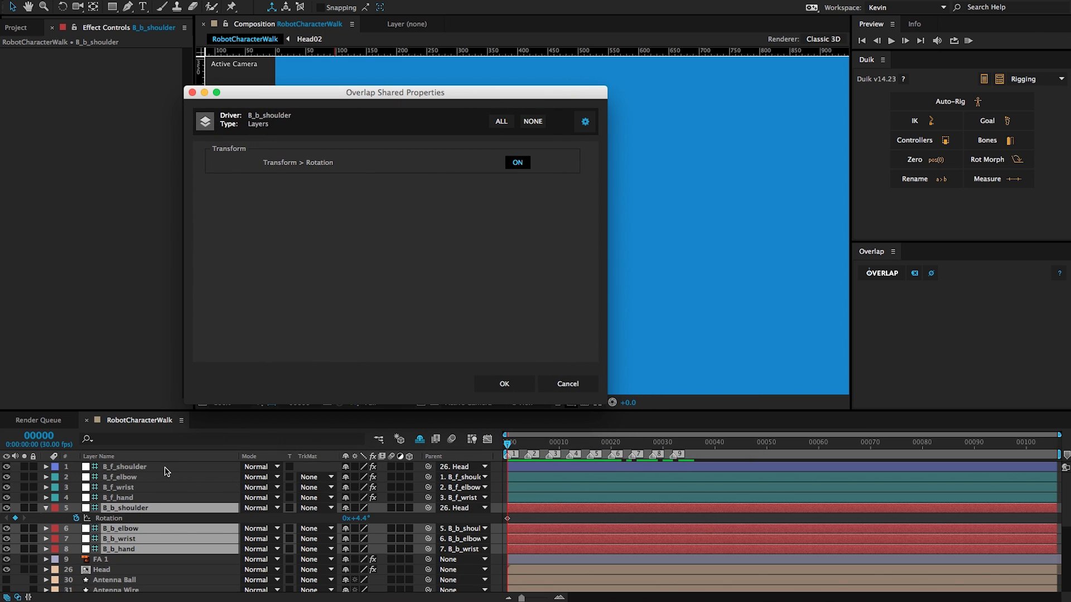
left_click(585, 121)
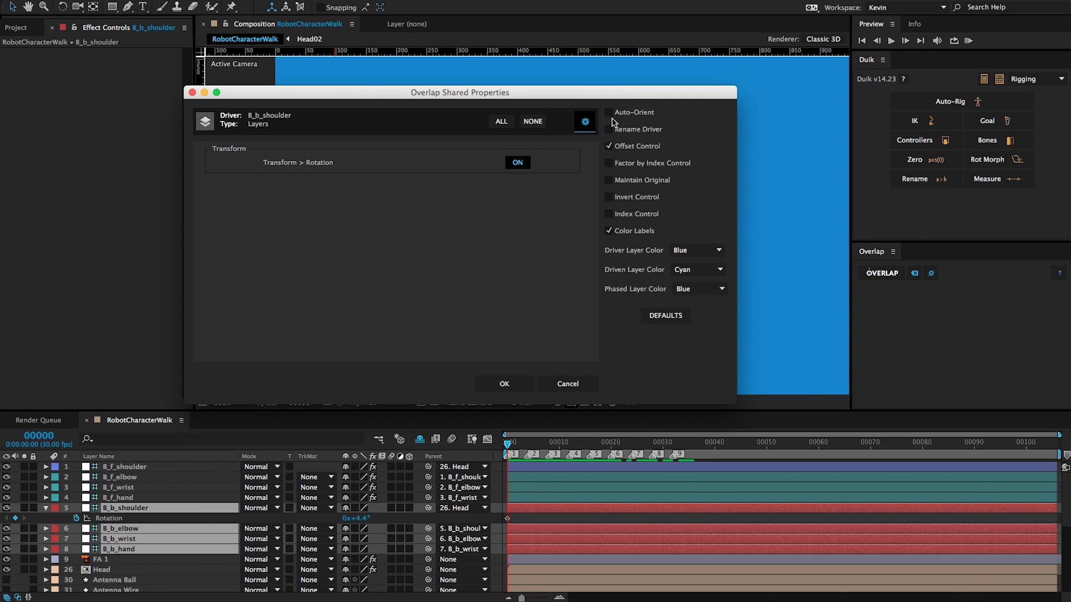
left_click(692, 250)
left_click(694, 274)
left_click(697, 270)
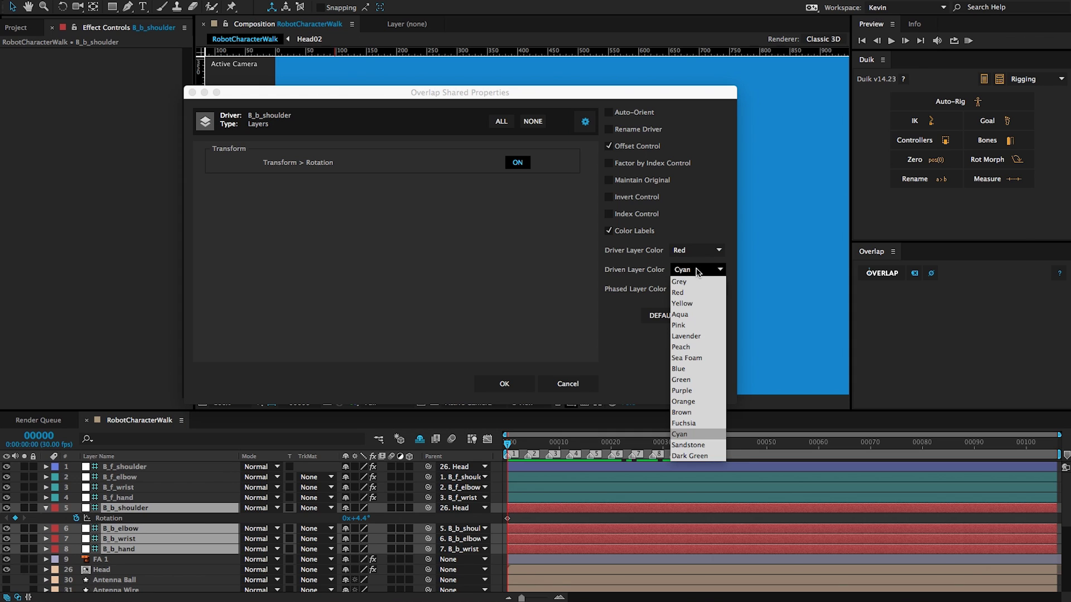
left_click(699, 325)
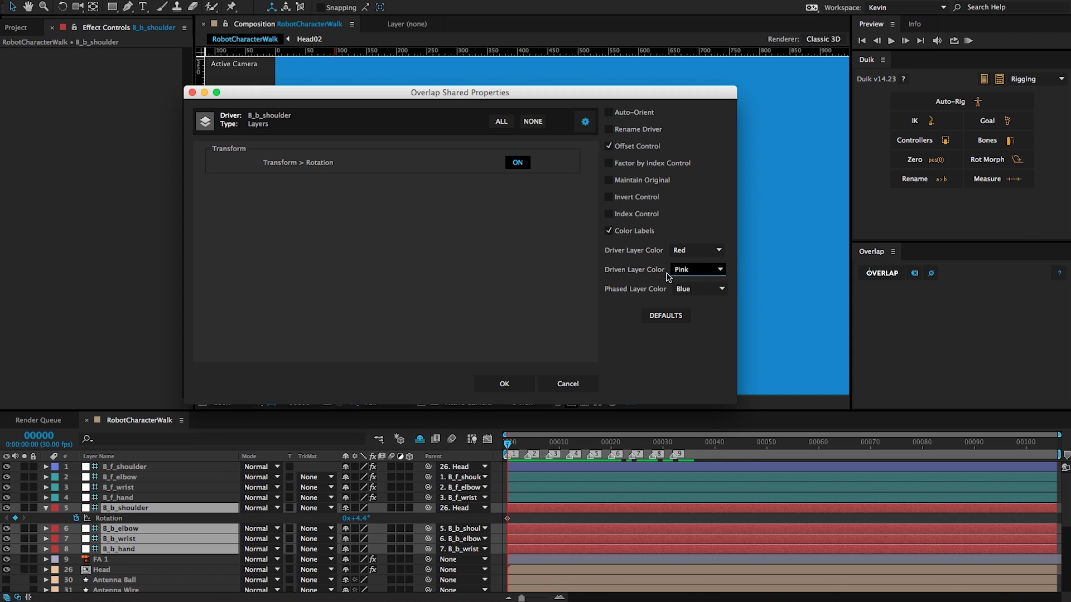
left_click(505, 383)
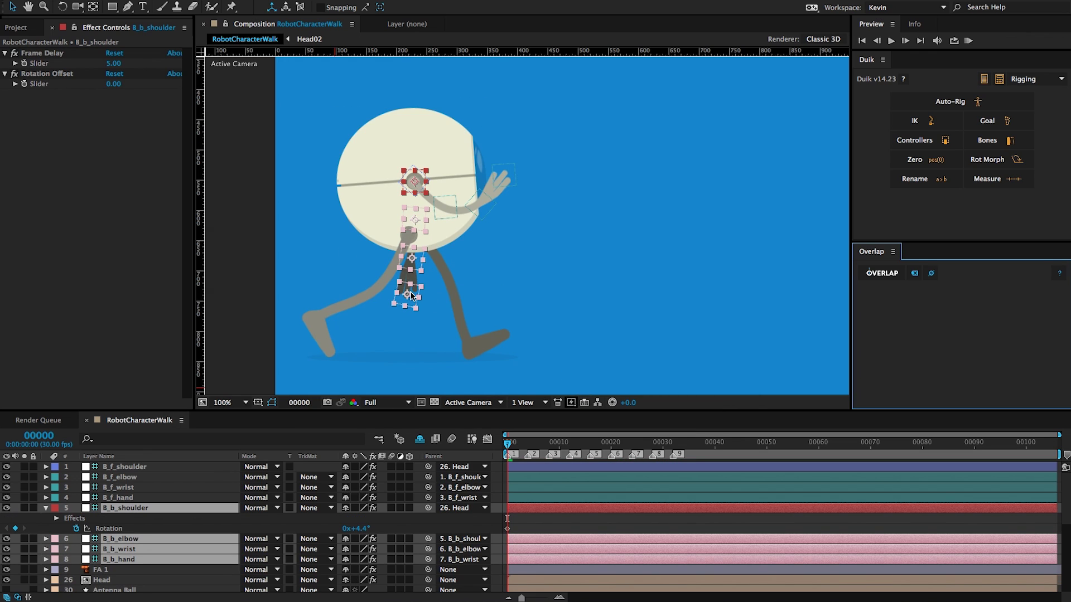
Step: Overlap B_b_shoulder to driver B_f_shoulder on Rotation Offset and Rotation, with Offset Control and Color Labels disabled
left_click(45, 508)
left_click(137, 467)
left_click(131, 509, "ctrl")
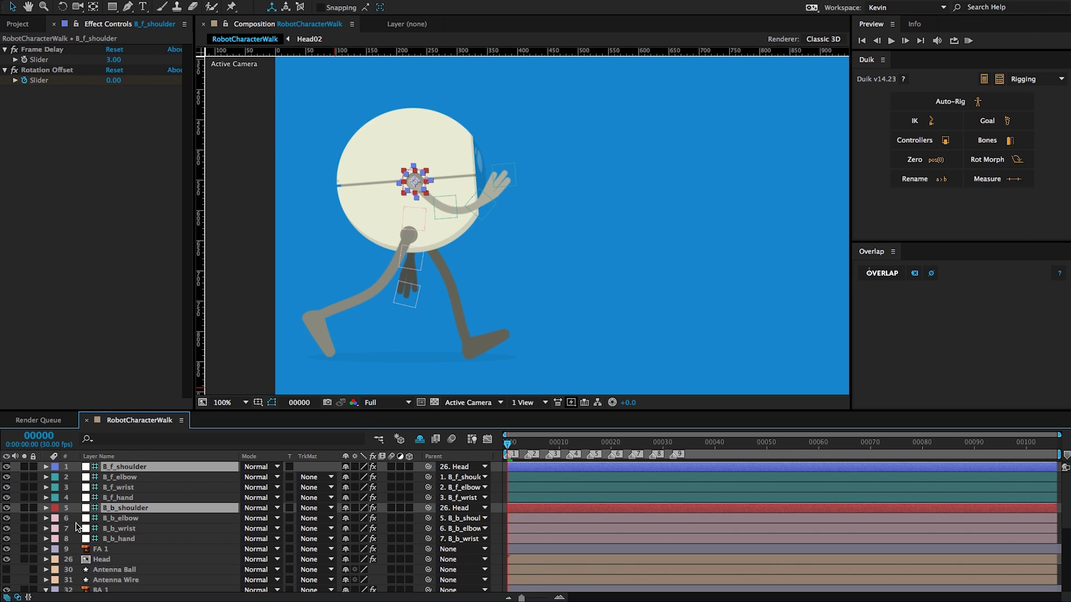
left_click(883, 275)
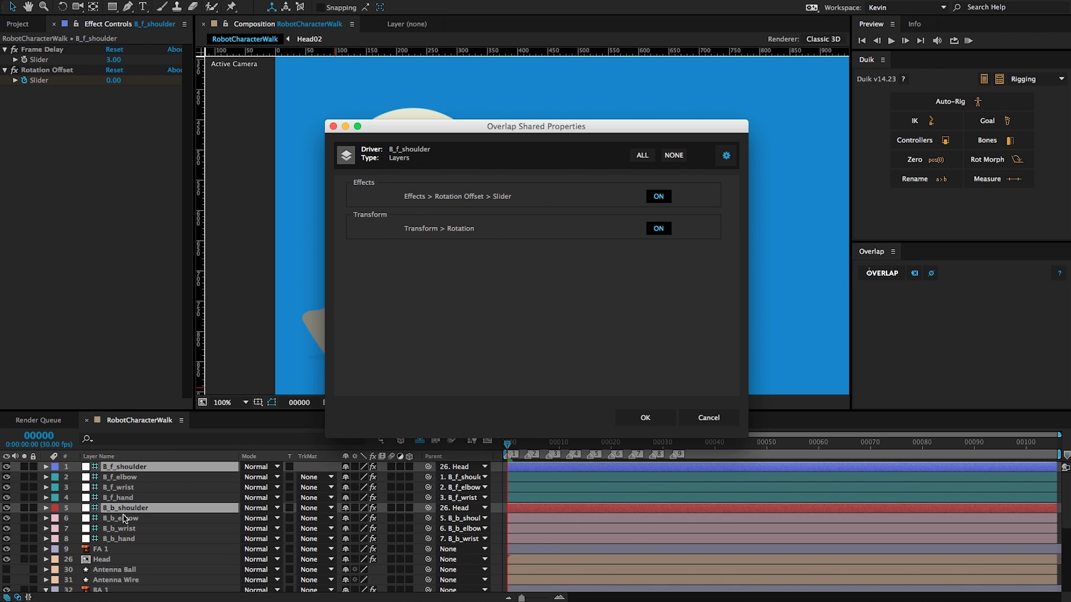
left_click_drag(726, 132, 628, 89)
left_click(628, 114)
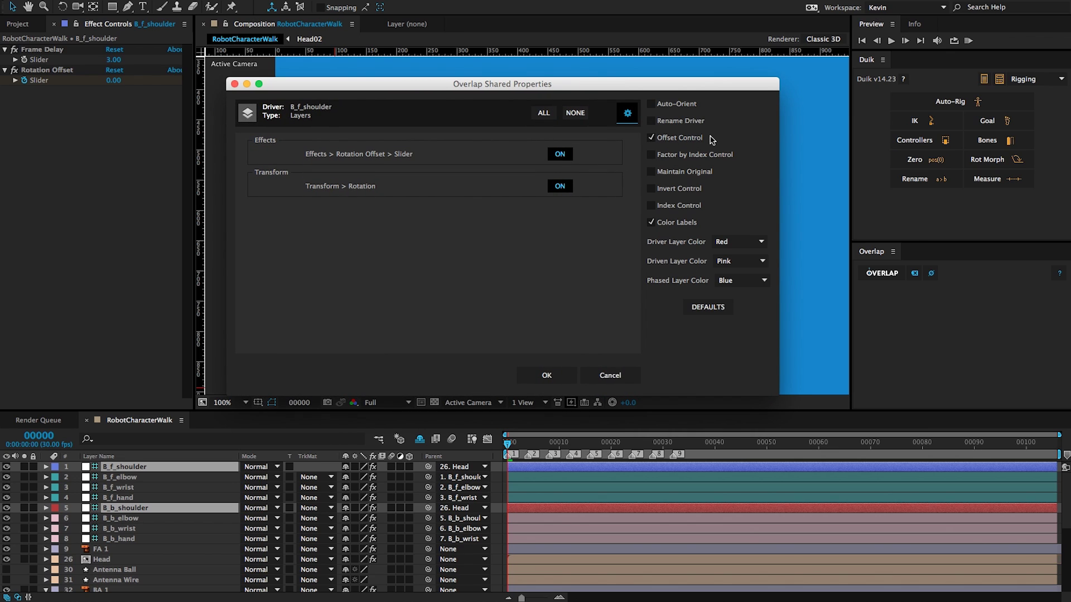
left_click_drag(691, 83, 991, 185)
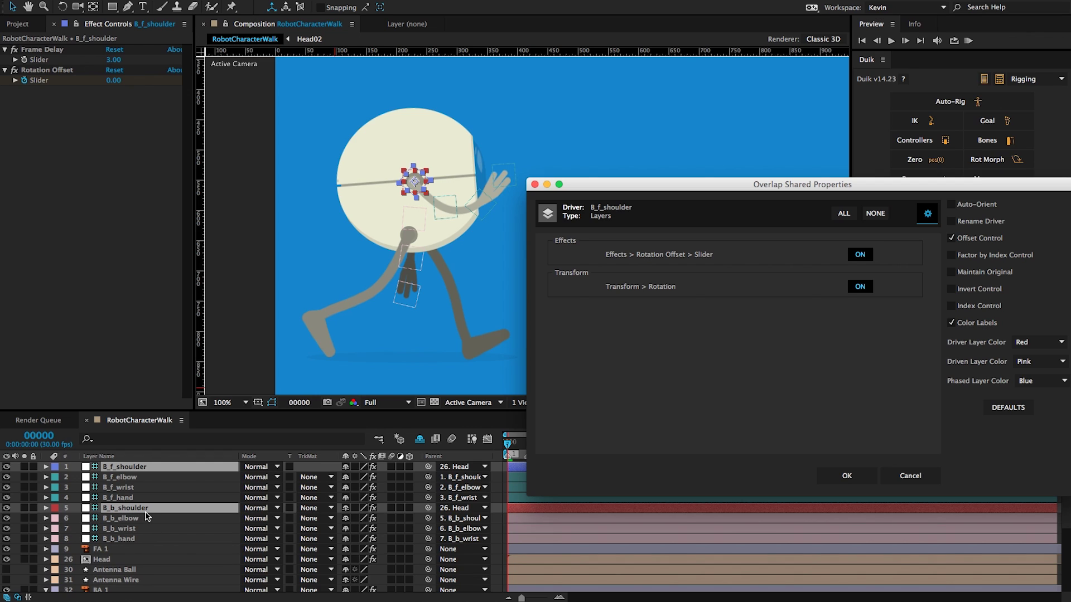
left_click(979, 238)
left_click_drag(989, 185, 844, 118)
left_click(834, 259)
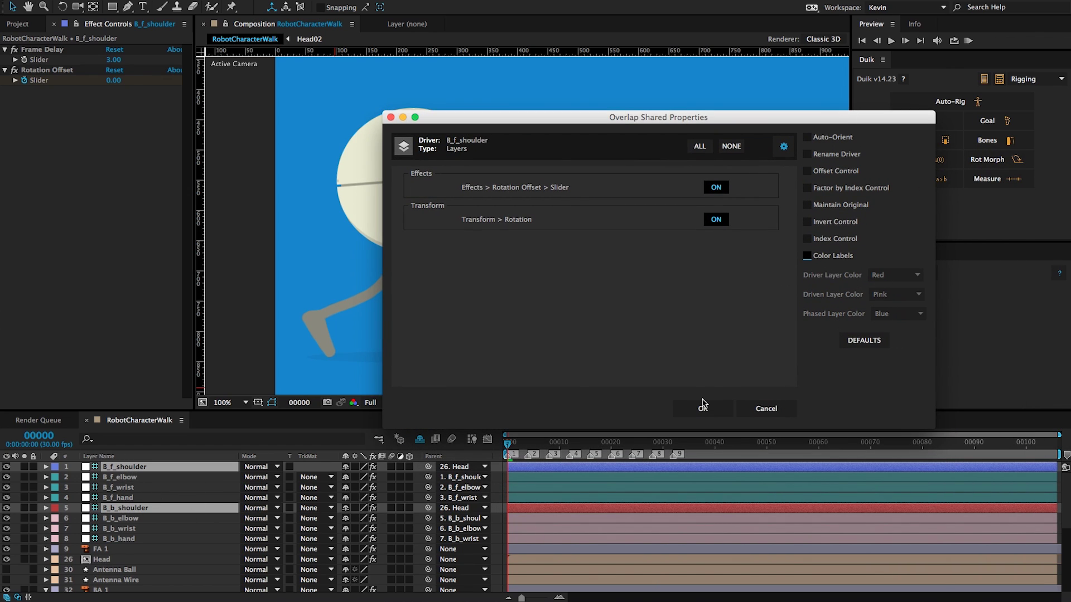
left_click(703, 407)
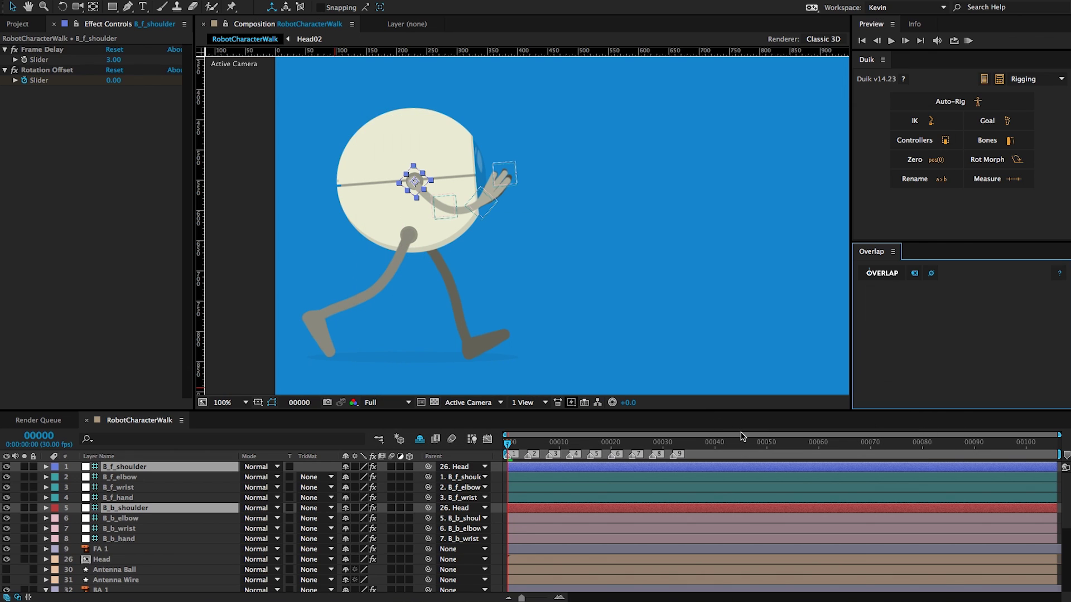
Step: Hide the Head layer and invert the Rotation of B_b_shoulder with Overlap
left_click(6, 560)
left_click_drag(507, 444, 480, 440)
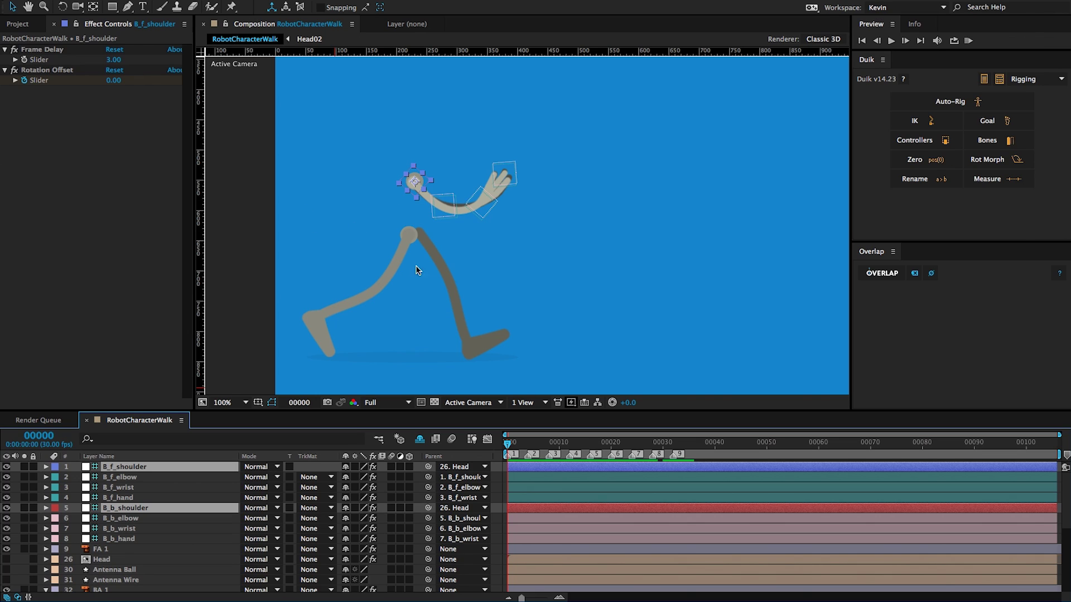
left_click(123, 519)
left_click(46, 508)
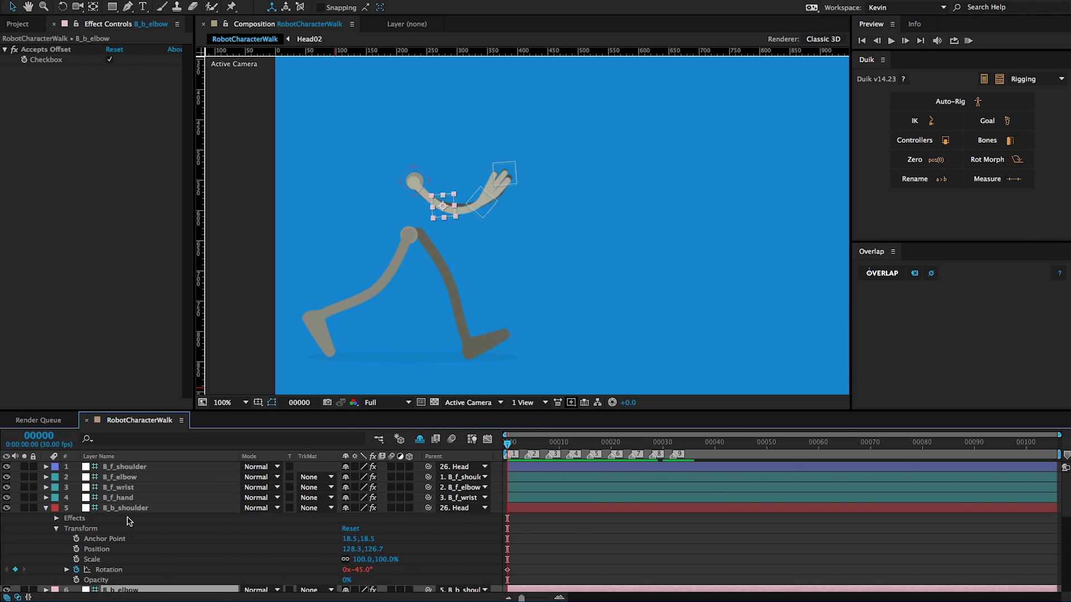
left_click(127, 508)
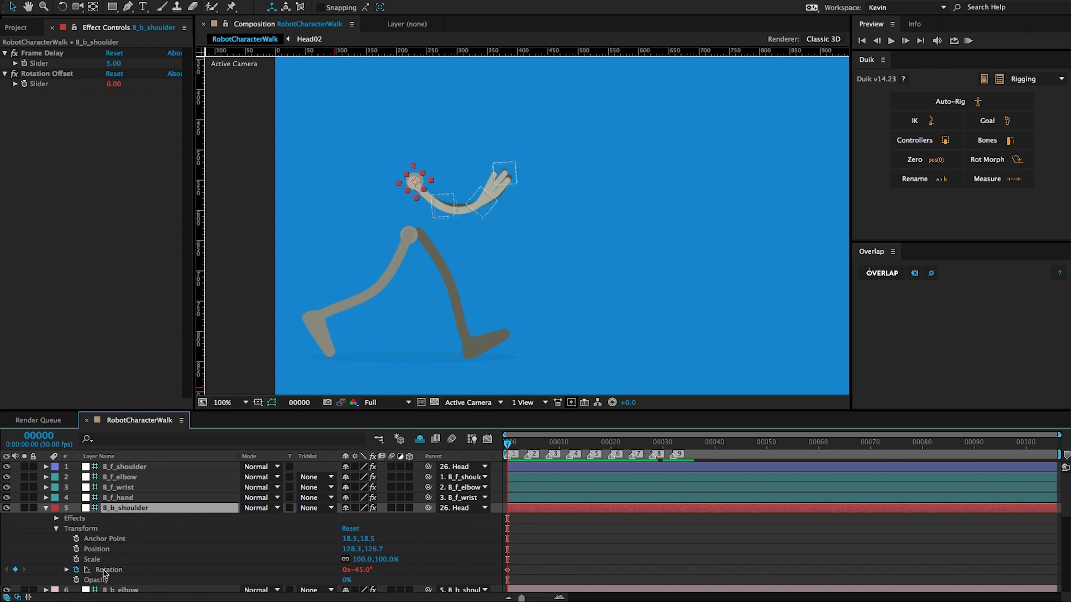
left_click(105, 572)
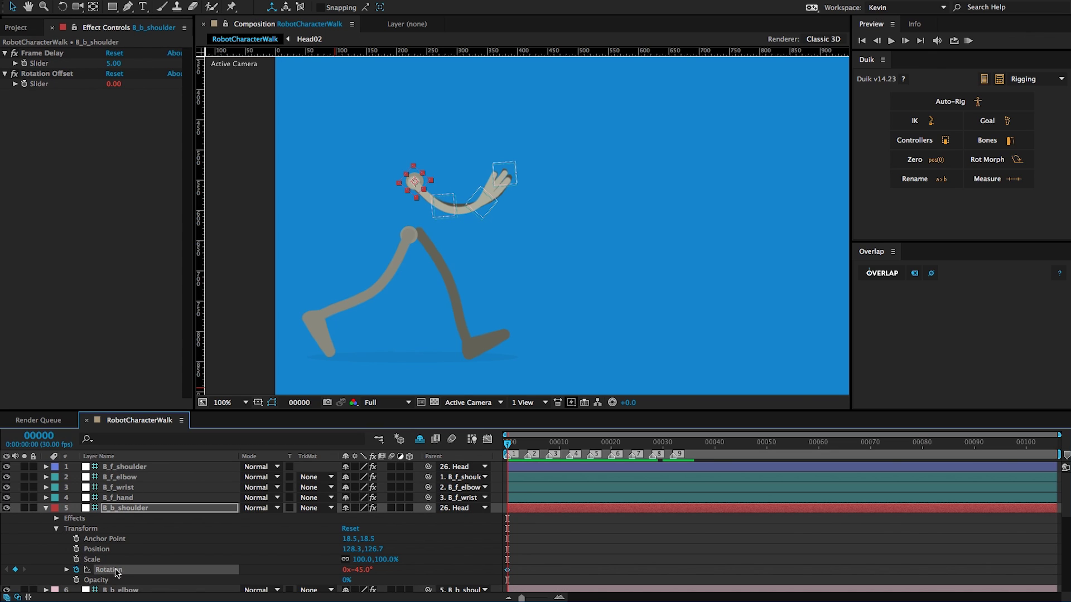
left_click(930, 273)
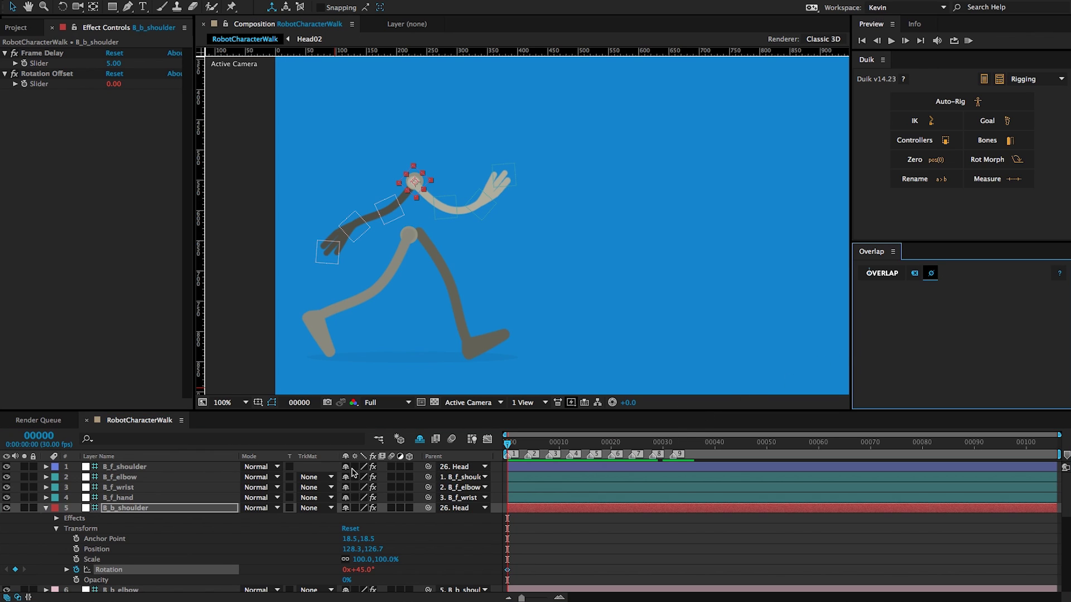
Step: Invert the Rotation Offset slider of B_b_shoulder with Overlap
left_click(56, 518)
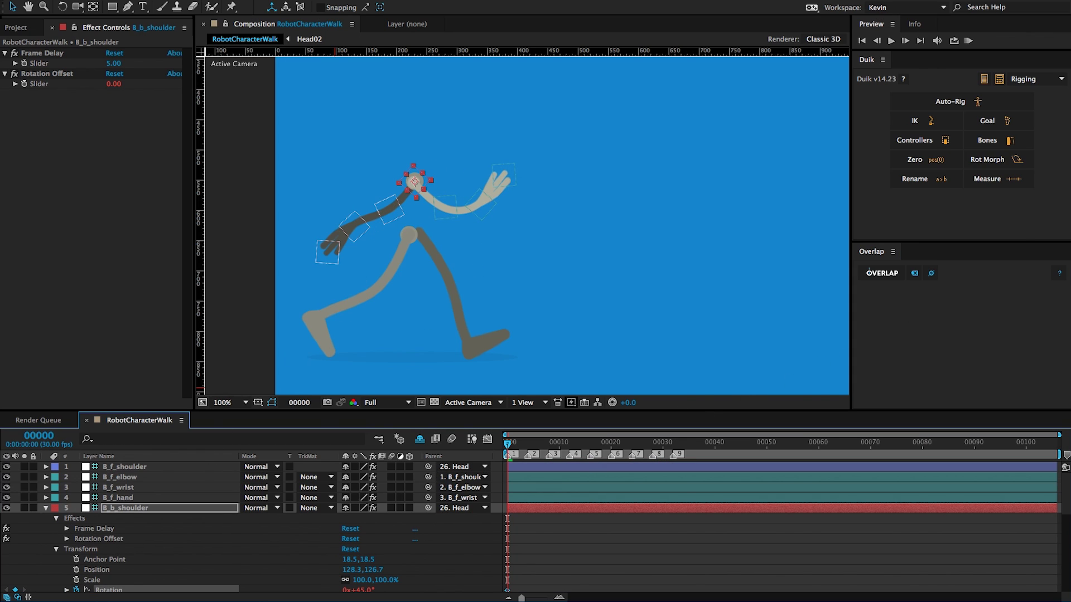
left_click(66, 539)
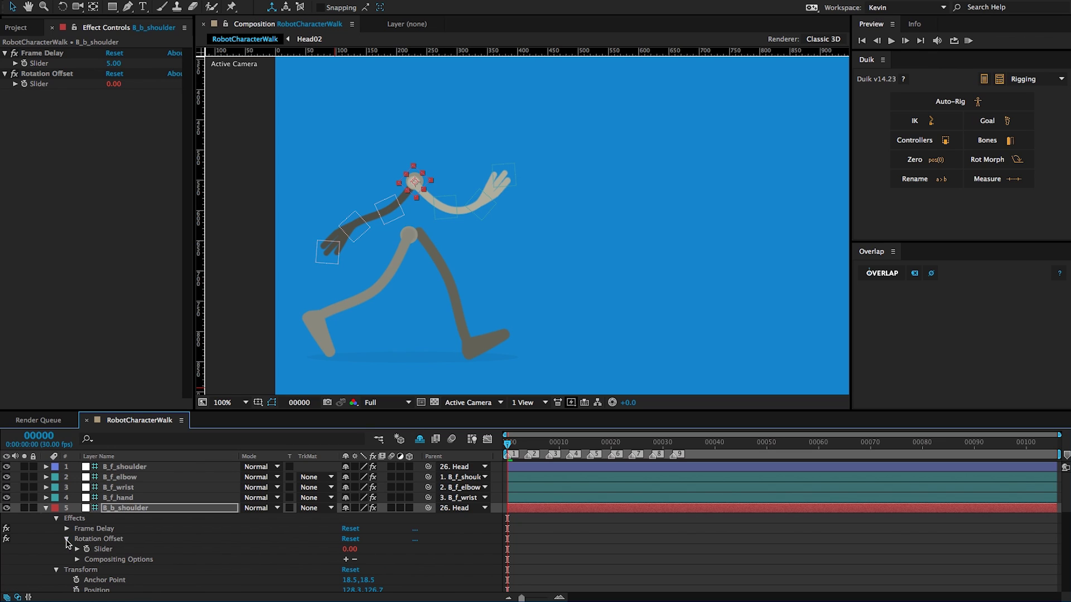
left_click(132, 552)
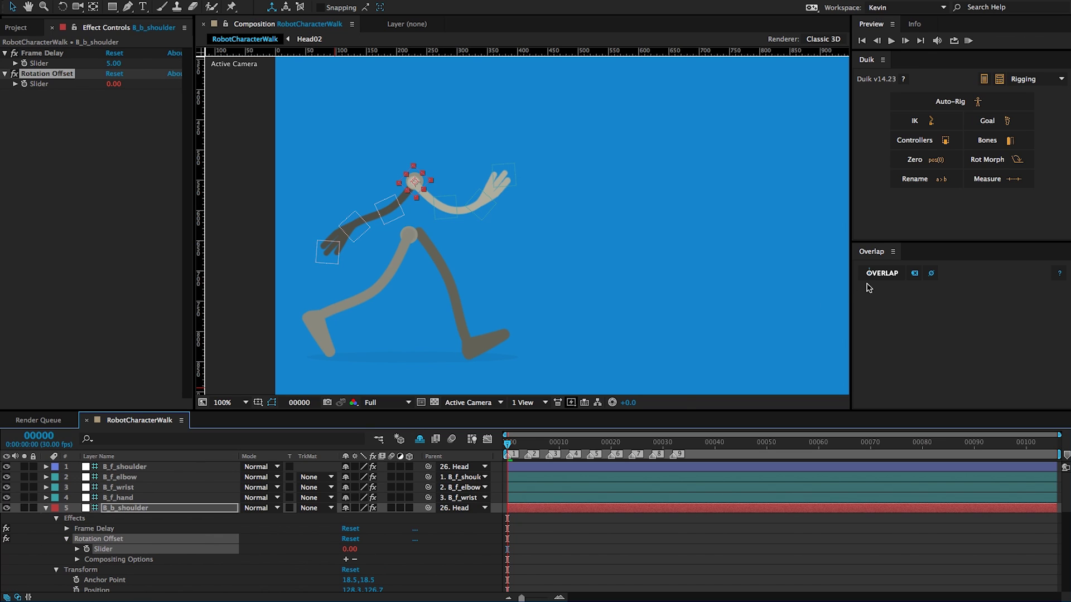
left_click(932, 275)
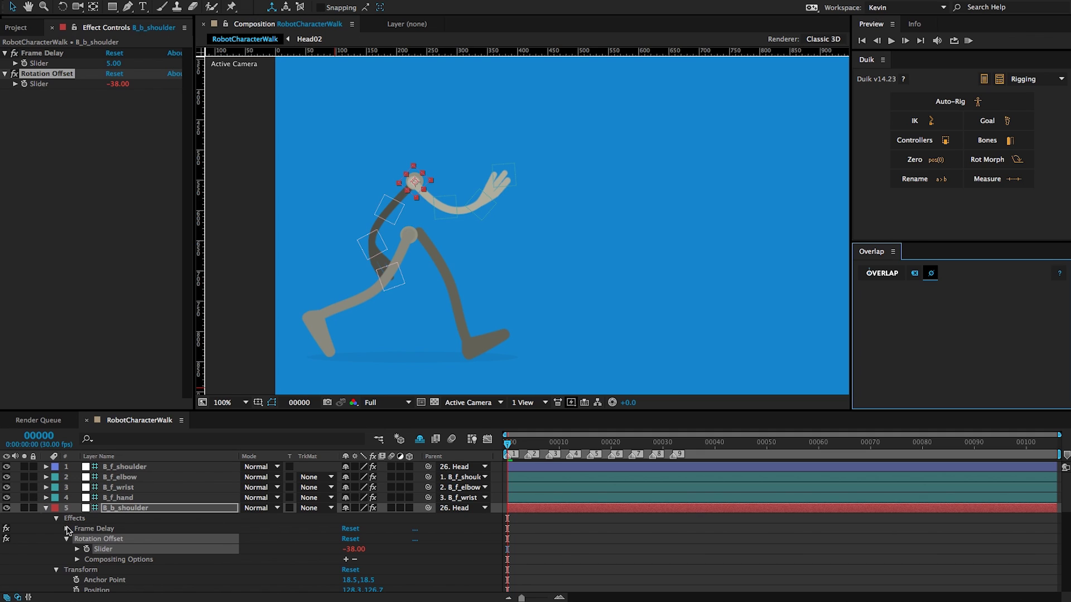
Step: Lock the effect controls on the B_f_shoulder layer
left_click(126, 469)
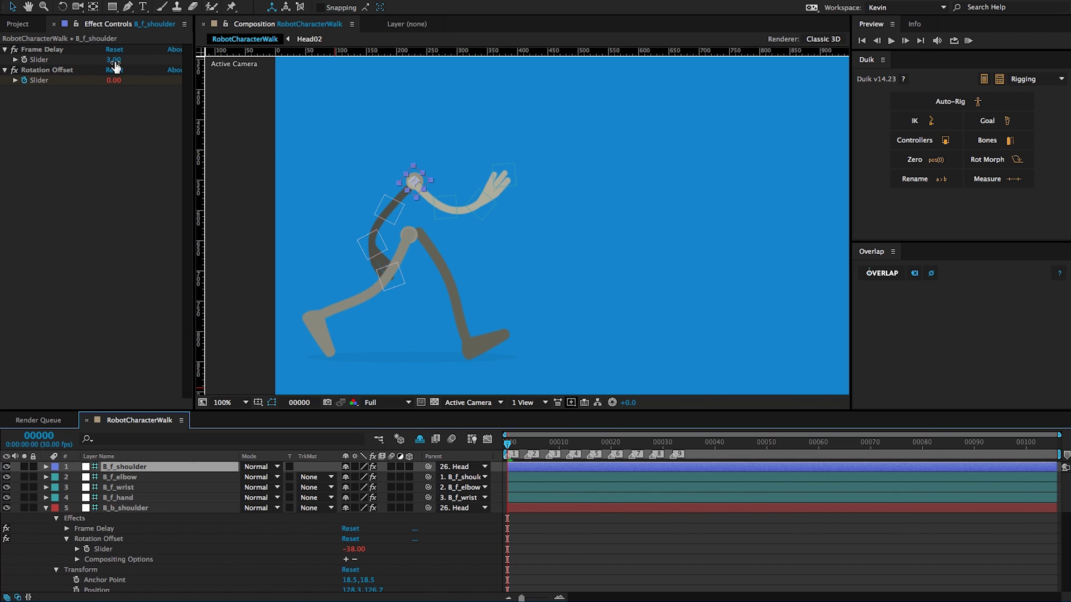
left_click(120, 509)
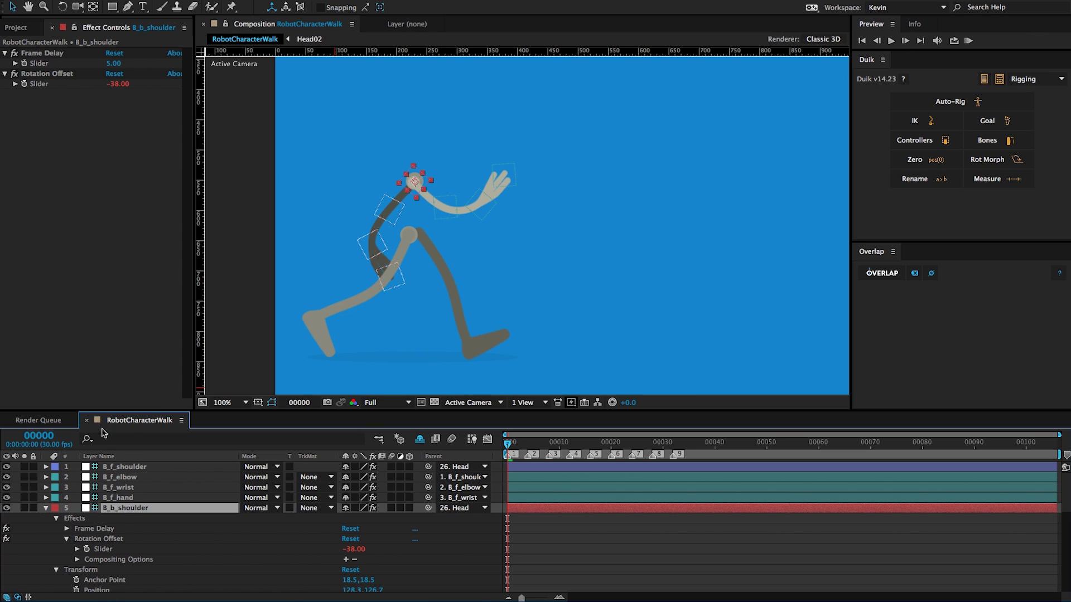
left_click(123, 466)
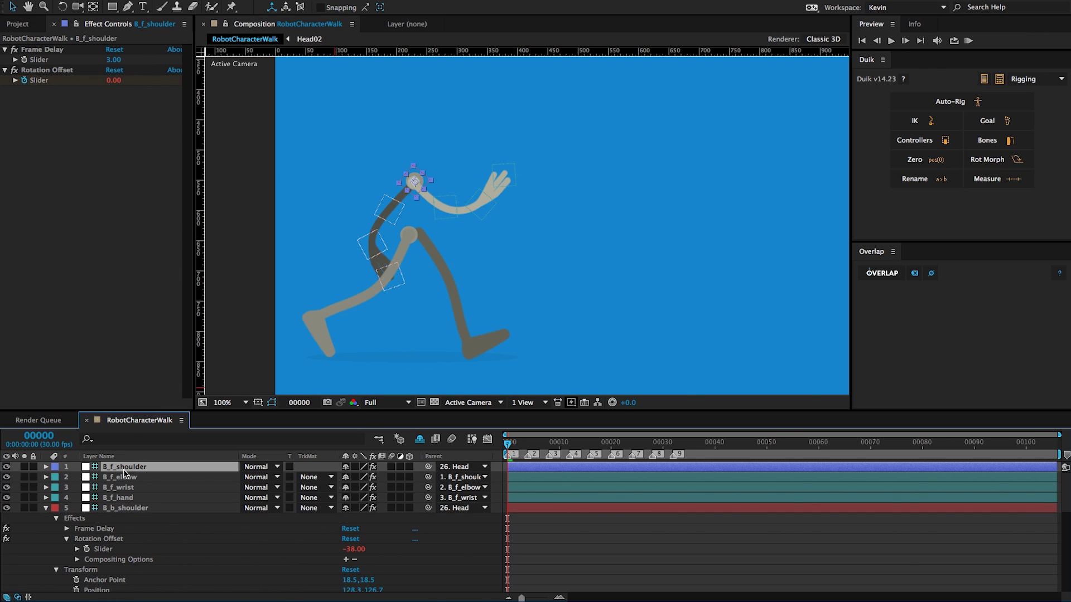
left_click(79, 29)
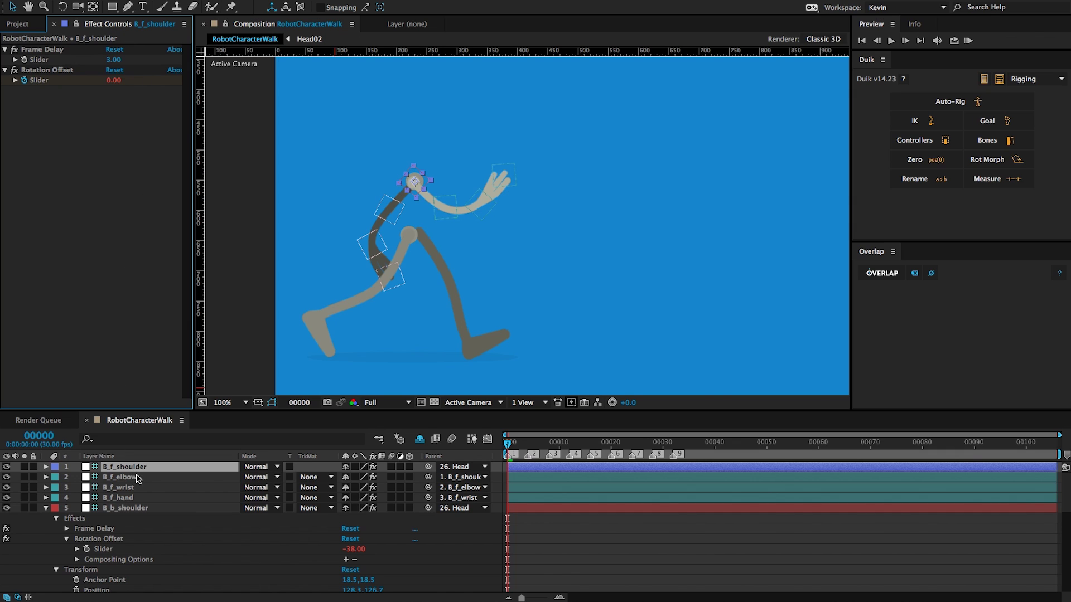
Step: Link B_b_shoulder's Frame Delay slider to B_f_shoulder's Frame Delay slider with an expression, then collapse the layer
left_click(67, 529)
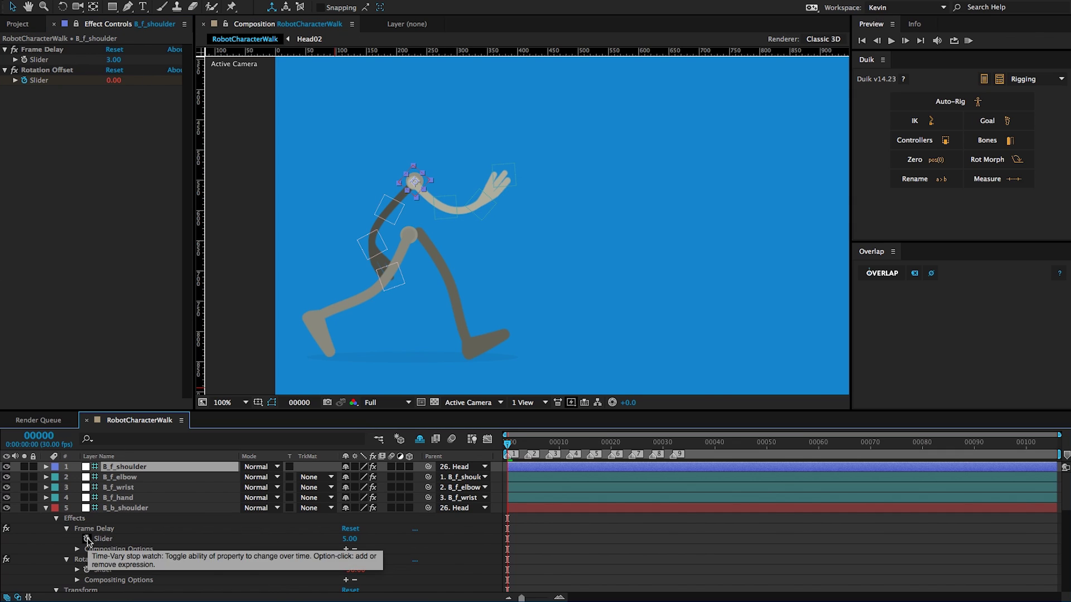
left_click(87, 540, "alt")
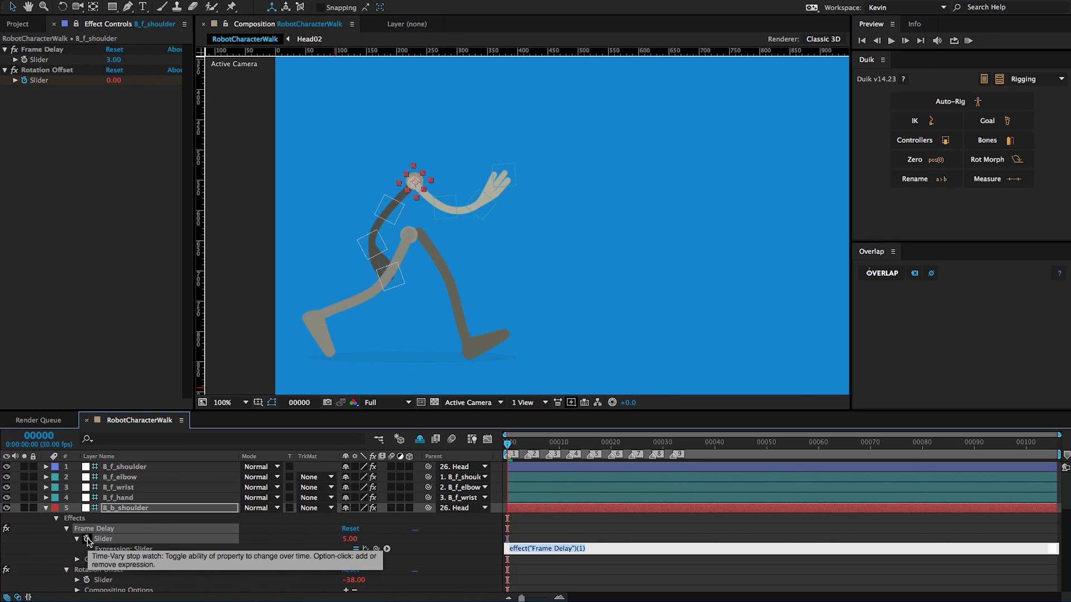
left_click_drag(377, 550, 32, 60)
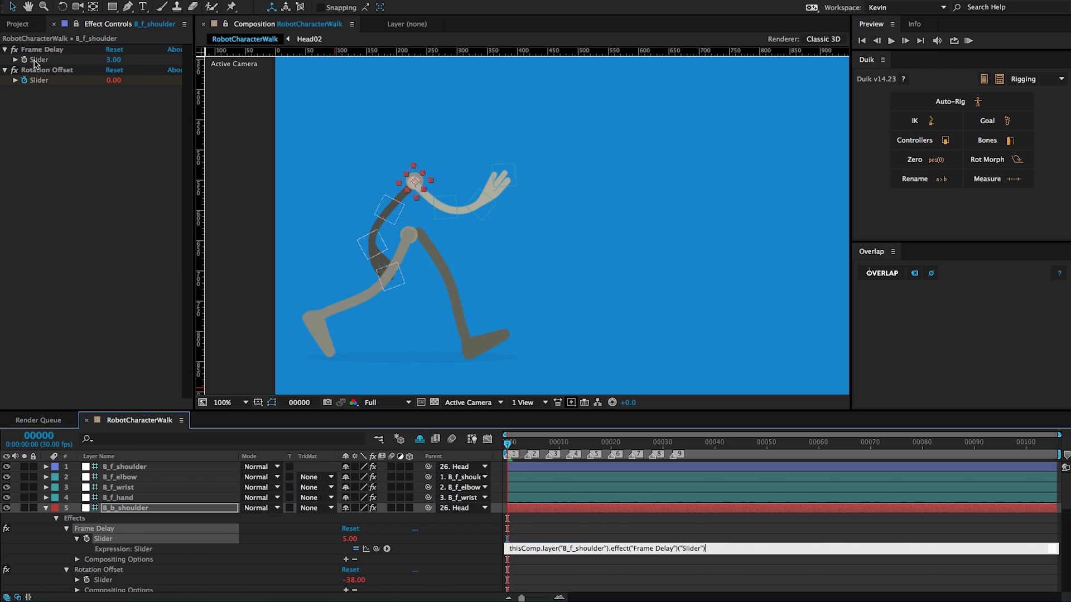
left_click(542, 508)
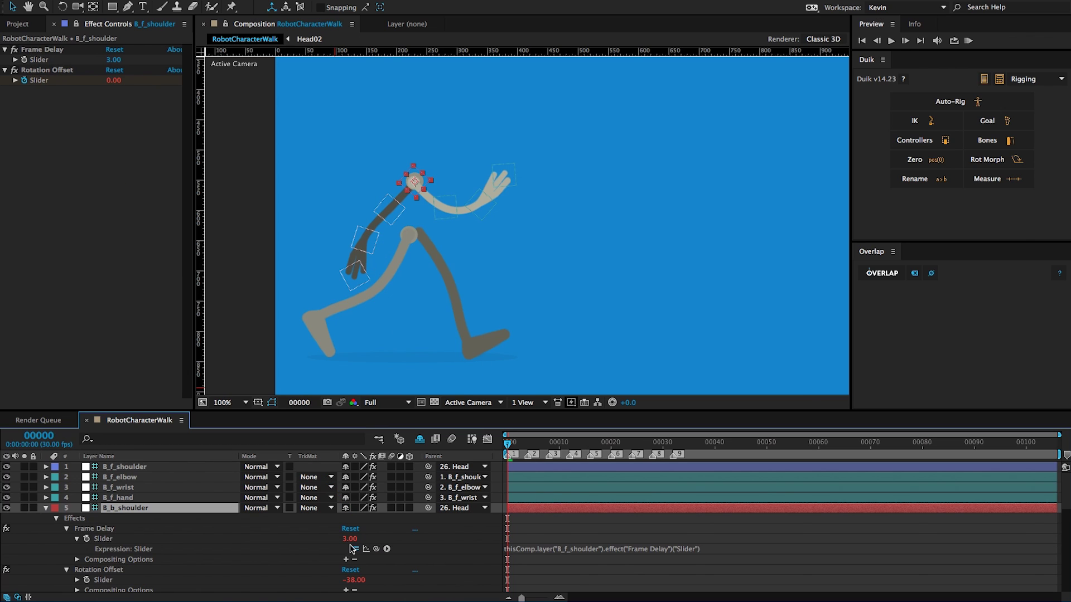
left_click(46, 508)
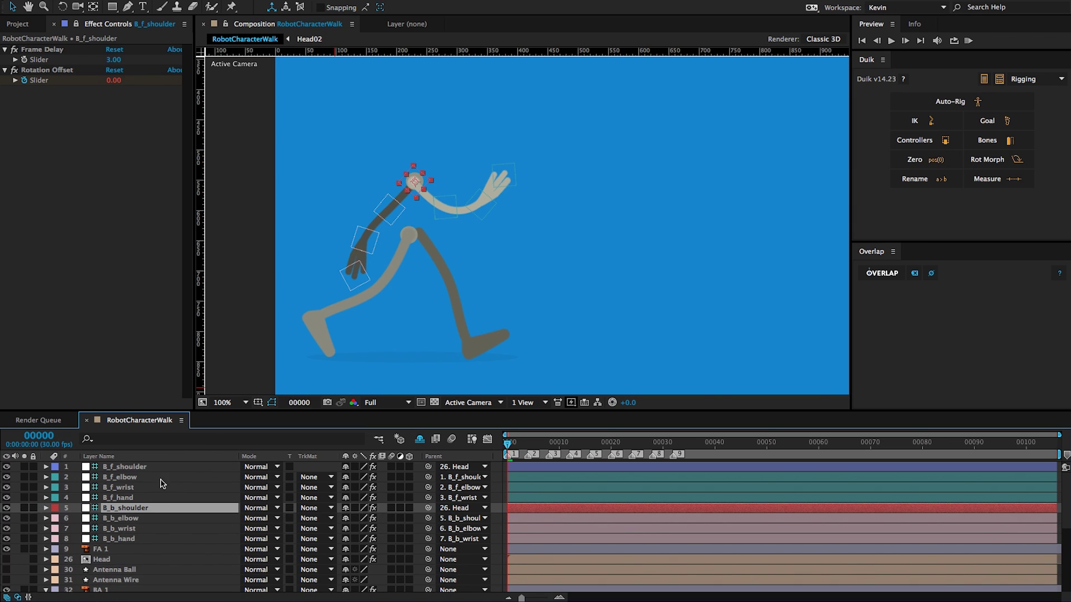
Step: Show the Head layer again and preview the walk cycle with the swinging arms
left_click(7, 560)
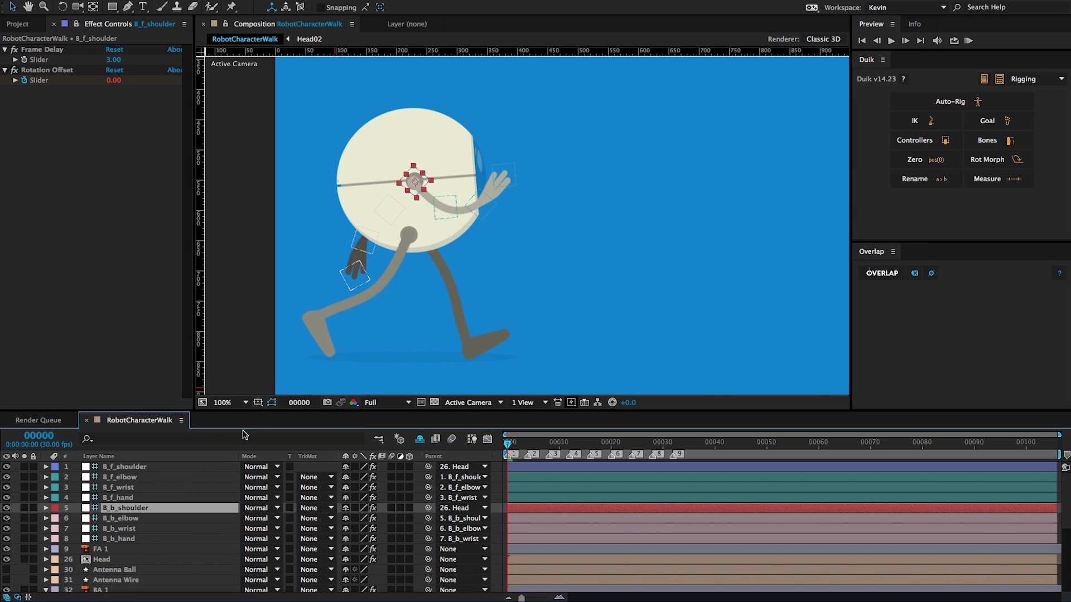
left_click(235, 402)
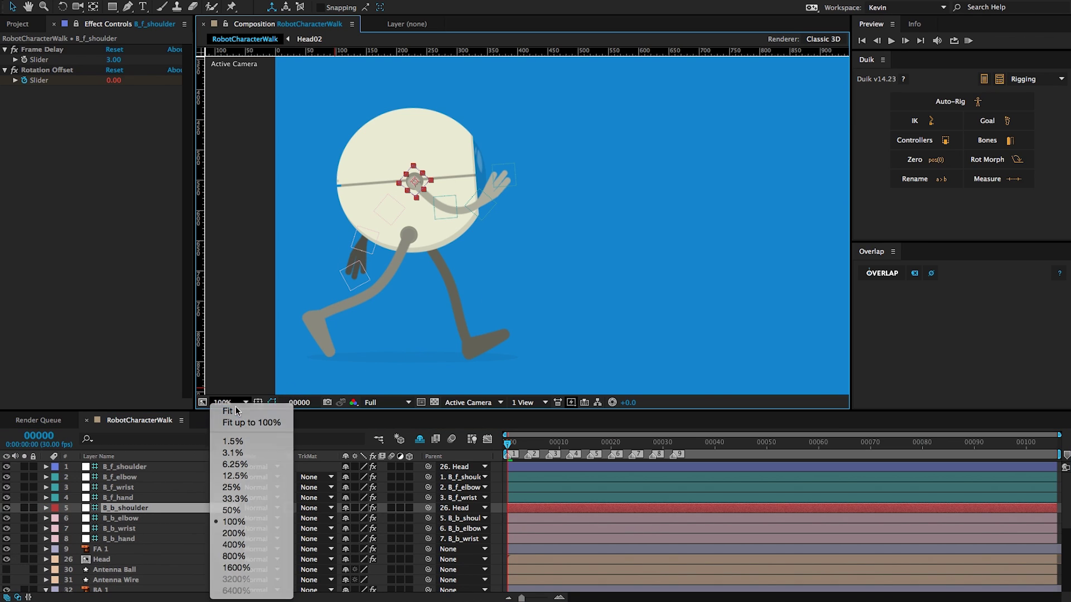
left_click(237, 539)
left_click(969, 40)
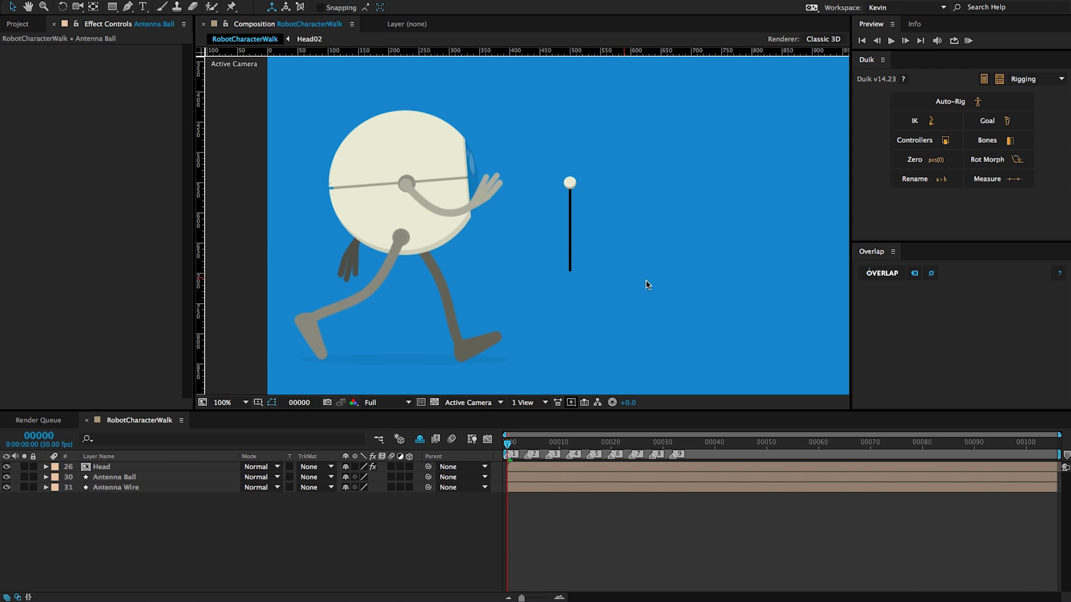
key("period")
key("period")
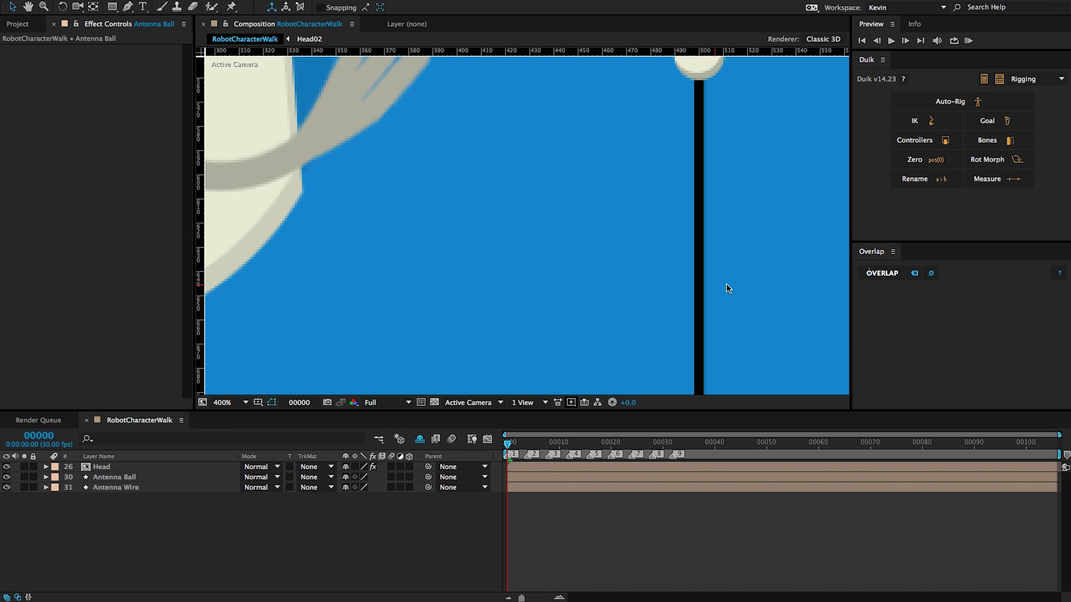
key("comma")
key("comma")
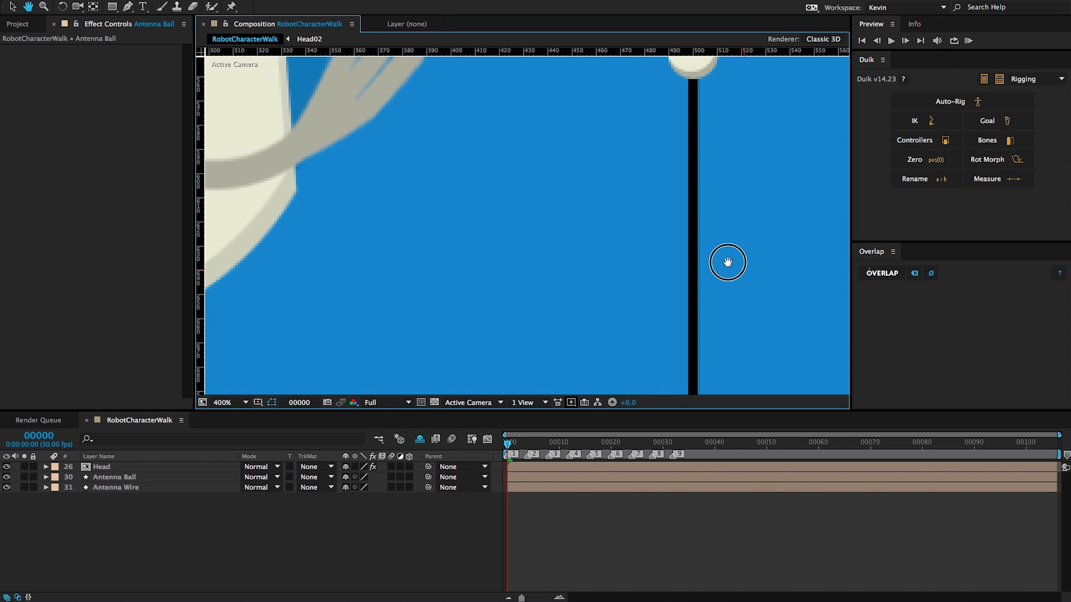
left_click_drag(640, 260, 643, 247)
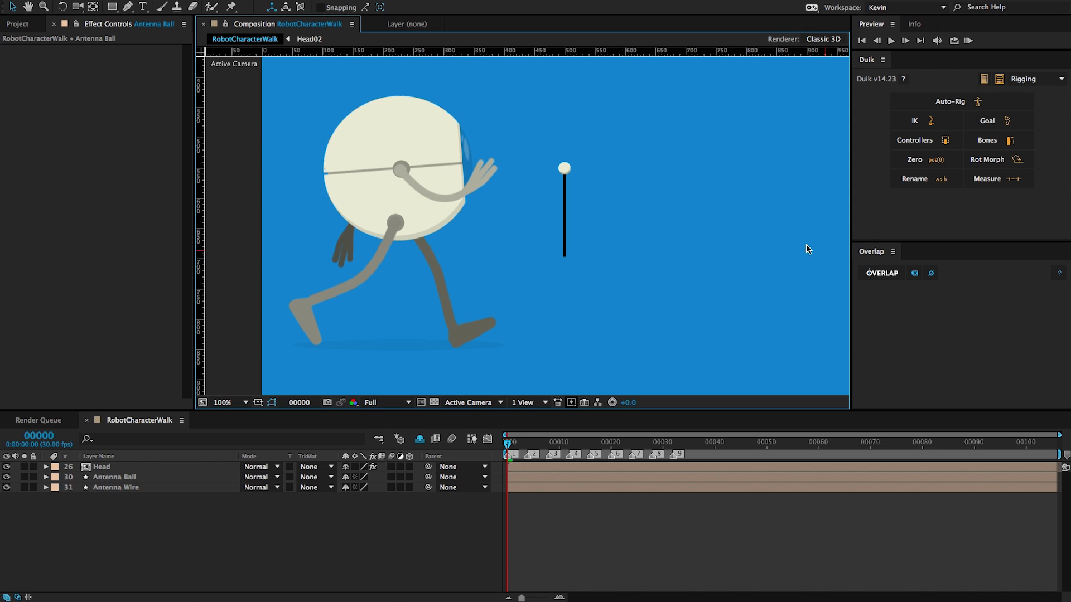
Step: Place three Puppet pins on the Antenna Wire layer: one at the top, one in the middle and one at the base
key("period")
key("period")
key("h")
left_click_drag(760, 243, 614, 278)
key("v")
left_click(574, 237)
left_click_drag(723, 228, 715, 239)
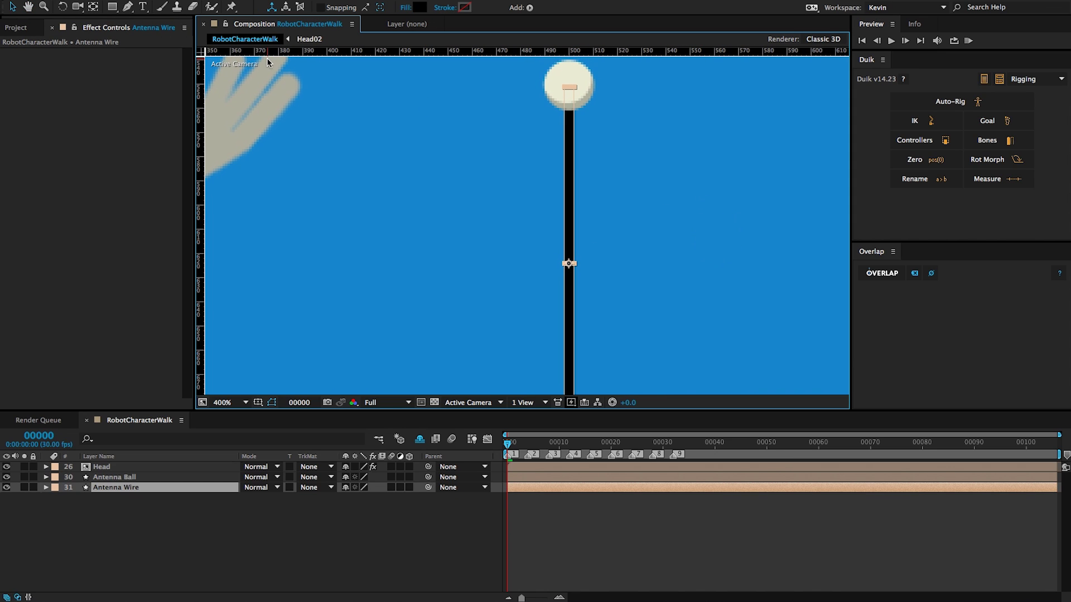
left_click(232, 8)
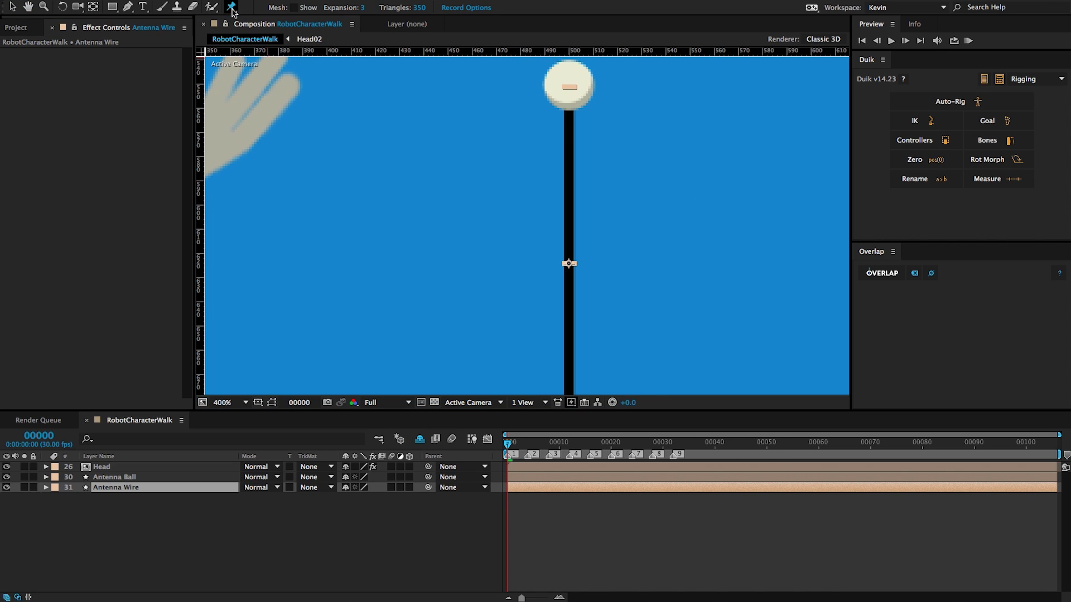
left_click(570, 92)
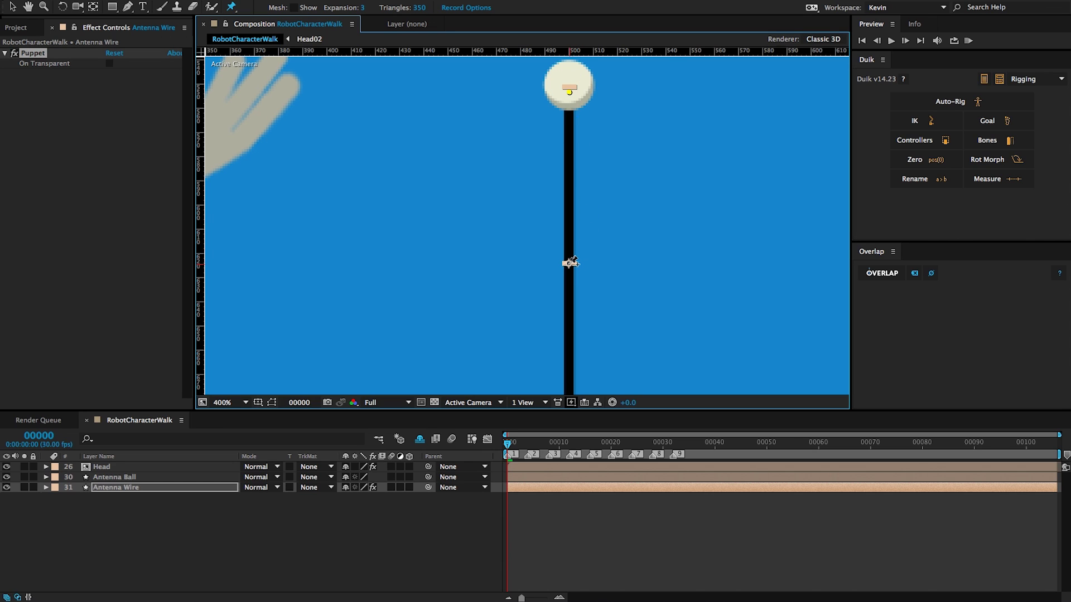
left_click_drag(590, 327, 577, 114)
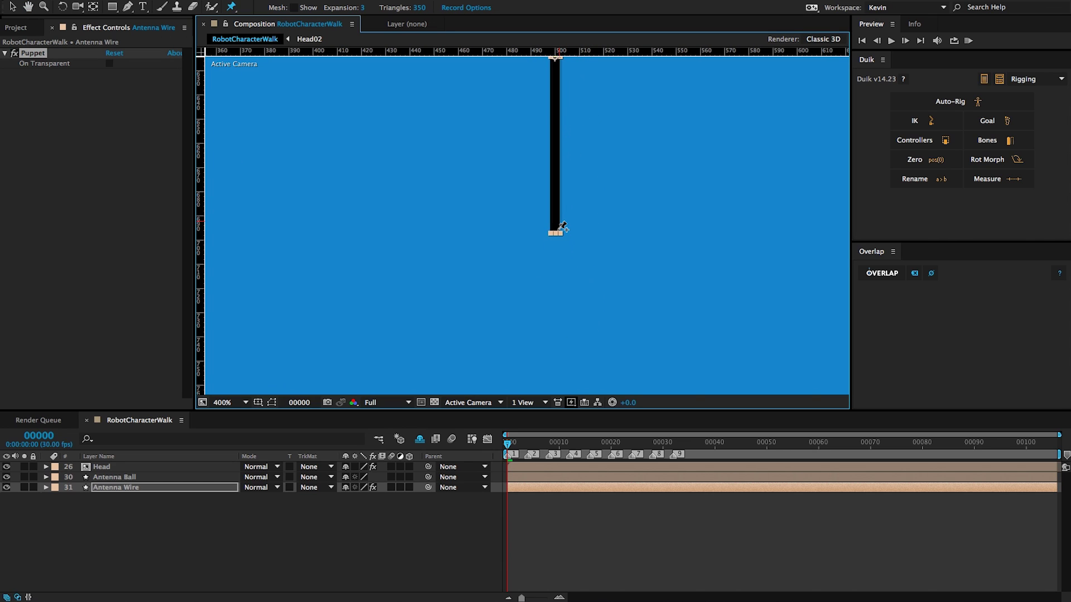
left_click(555, 230)
left_click(13, 8)
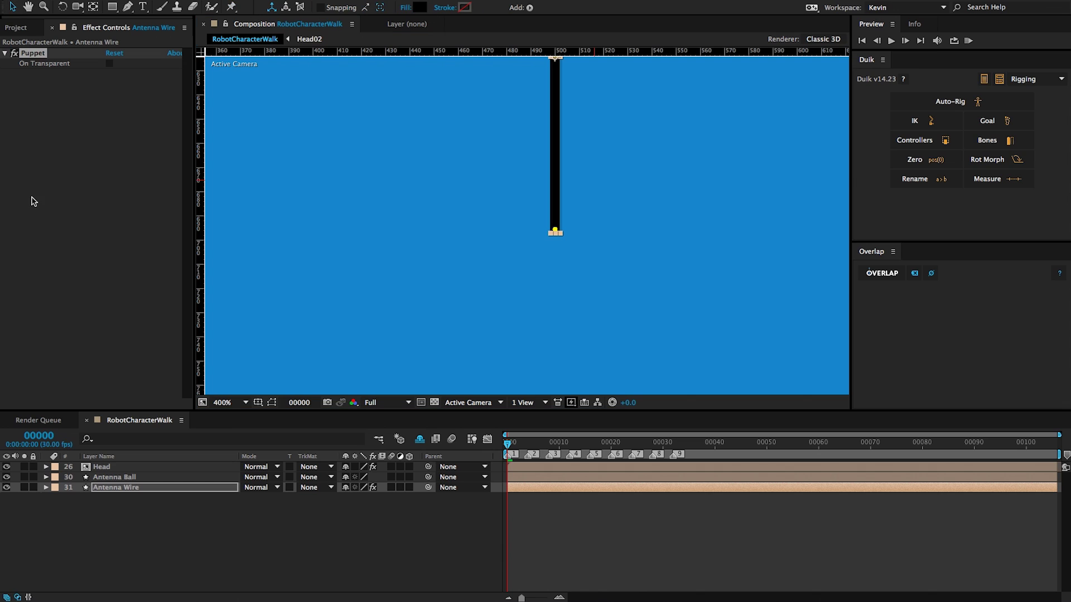
Step: Expand the Puppet mesh's Deform group on Antenna Wire and rename Puppet Pin 3 as antenna_base
left_click(46, 488)
left_click(67, 518)
left_click(78, 539)
left_click(87, 570)
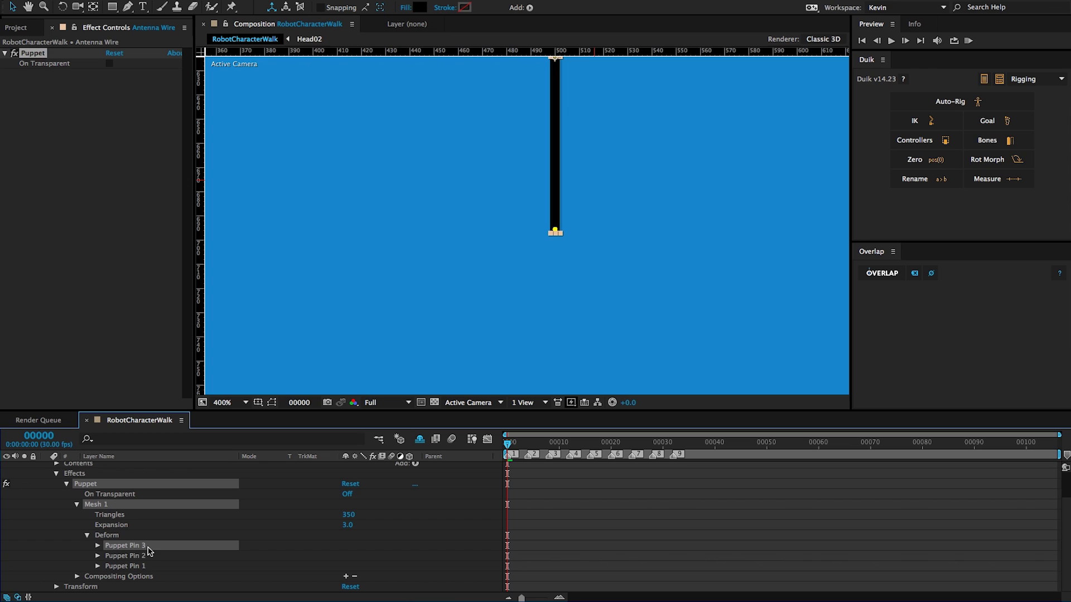
key("Return")
type("antenna_base")
key("Return")
Step: Rename Puppet Pin 2 at the middle of the wire as antenna_mid
left_click_drag(713, 143, 675, 347)
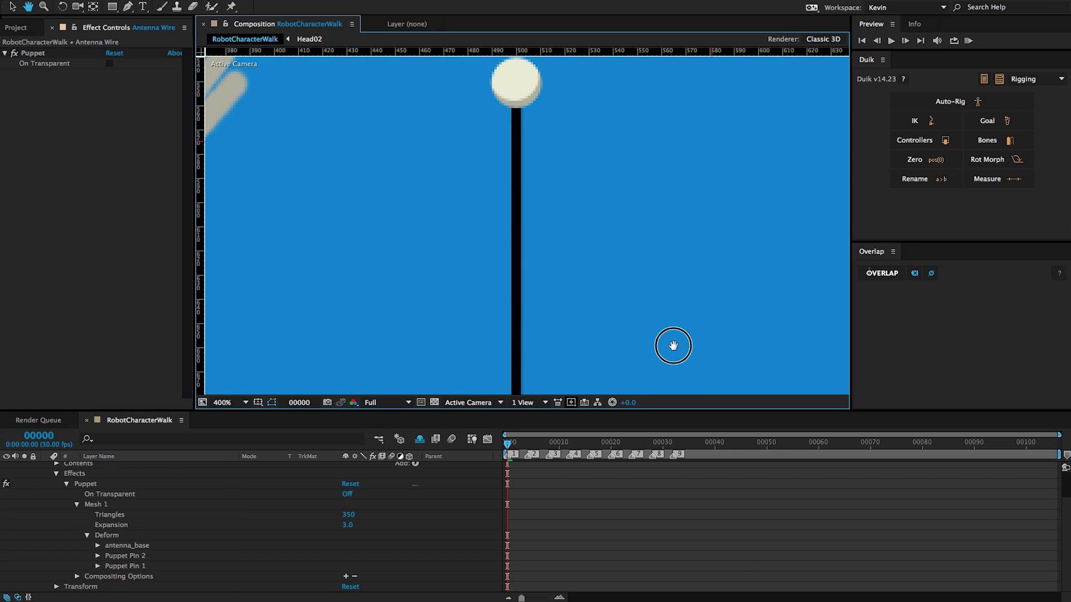
left_click(146, 557)
key("Return")
type("ant")
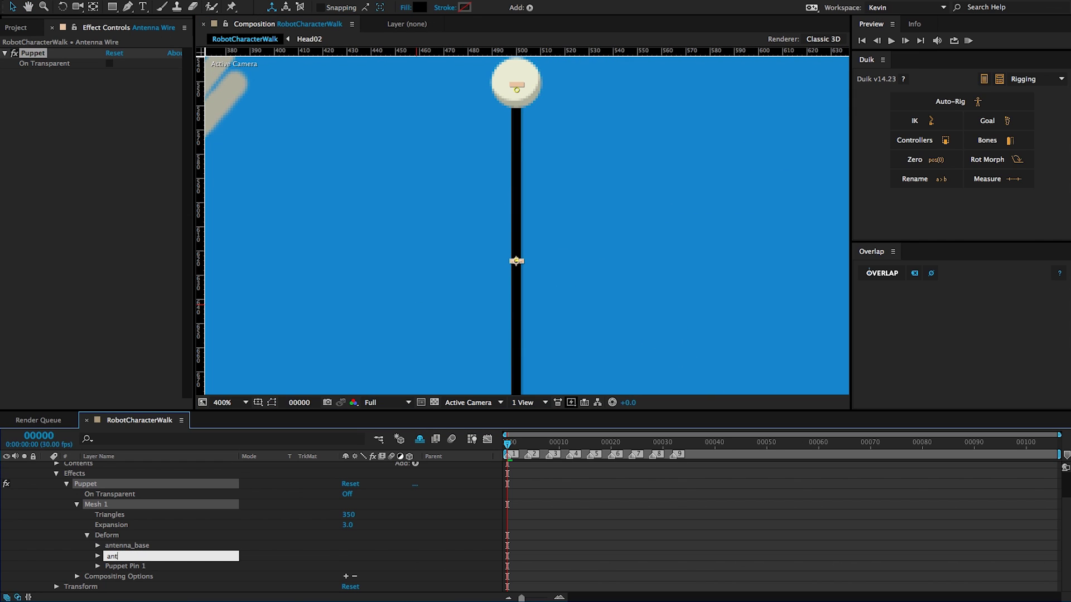
type("enna_mid")
key("Return")
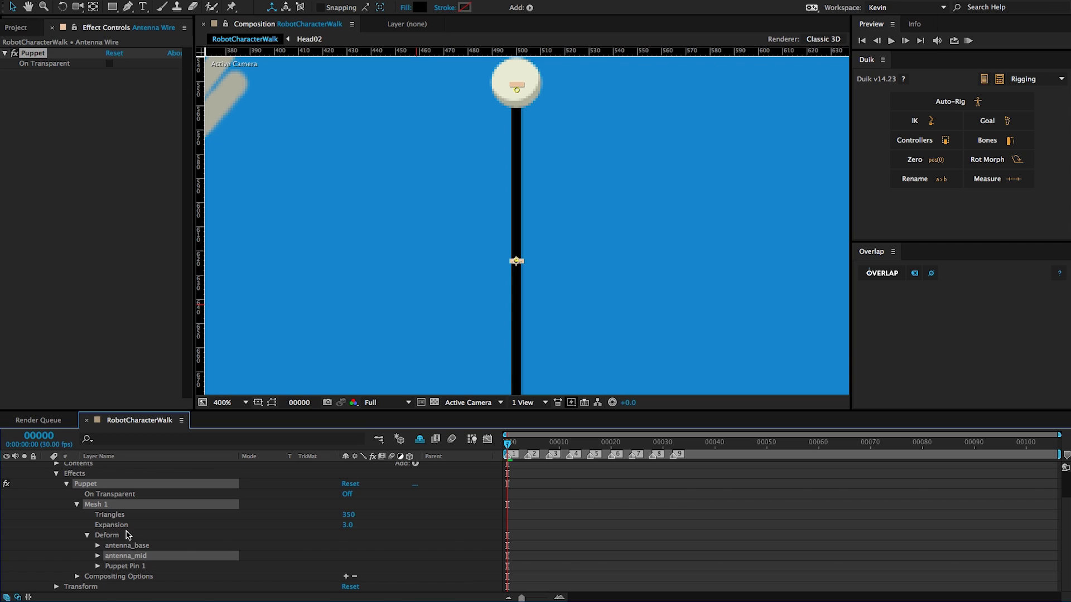
Step: Rename Puppet Pin 1 at the tip of the wire as antenna_top
left_click(129, 567)
key("Return")
type("antenna_")
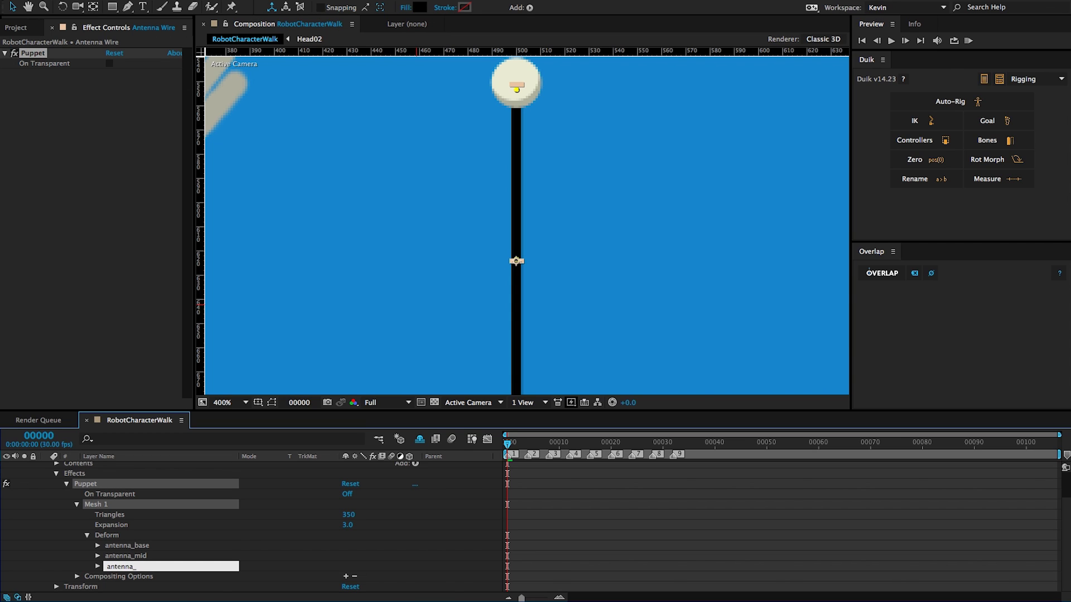
type("top")
key("Return")
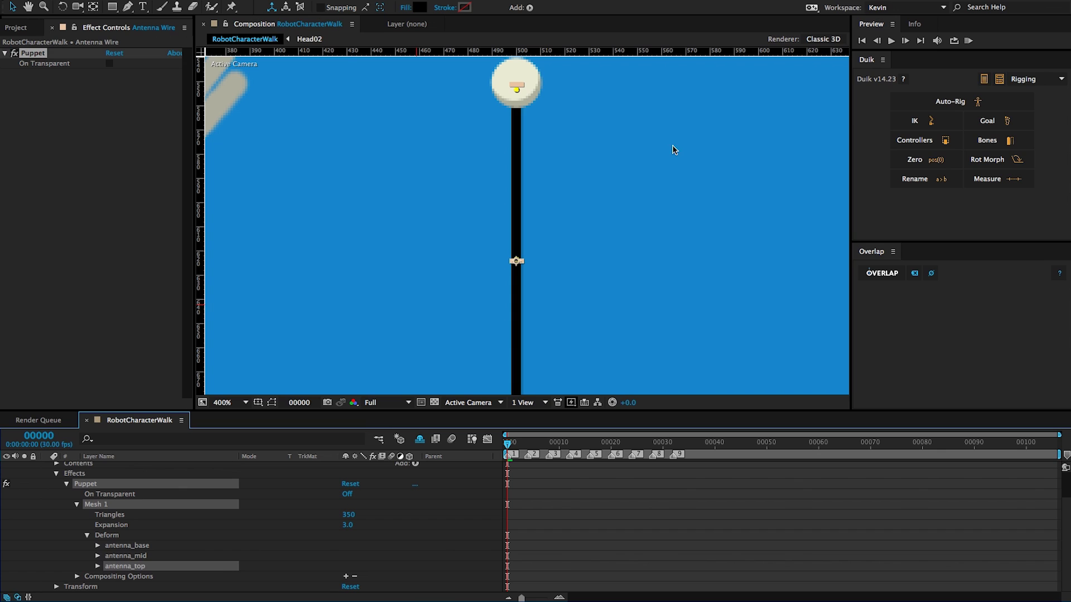
Step: Create Duik bones from the antenna_base, antenna_mid and antenna_top pins
left_click(128, 550, "shift")
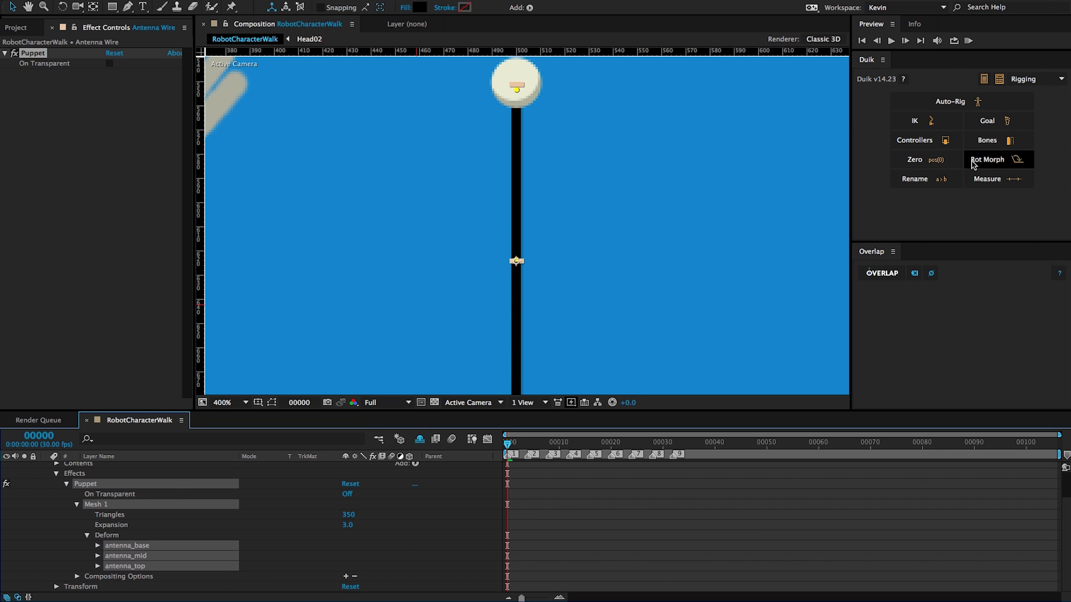
left_click(988, 147)
key("comma")
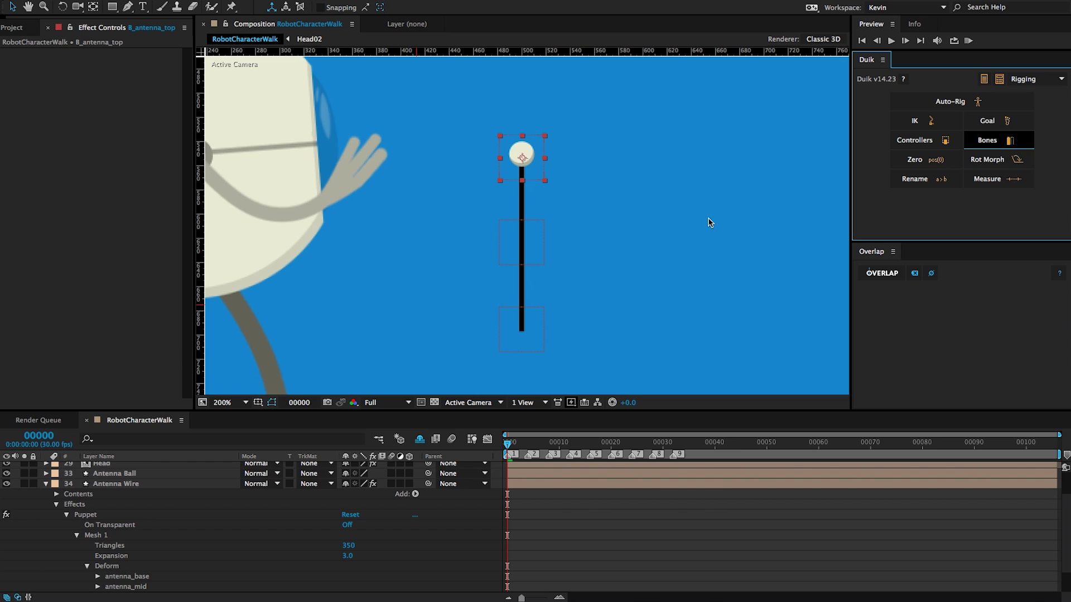
Step: Test the antenna's middle bone by moving it sideways, undo the move, and collapse the Antenna Wire layer
mouse_move(529, 249)
left_mouse_down()
mouse_move(562, 242)
mouse_move(490, 252)
mouse_move(546, 251)
left_mouse_up()
key("ctrl+z")
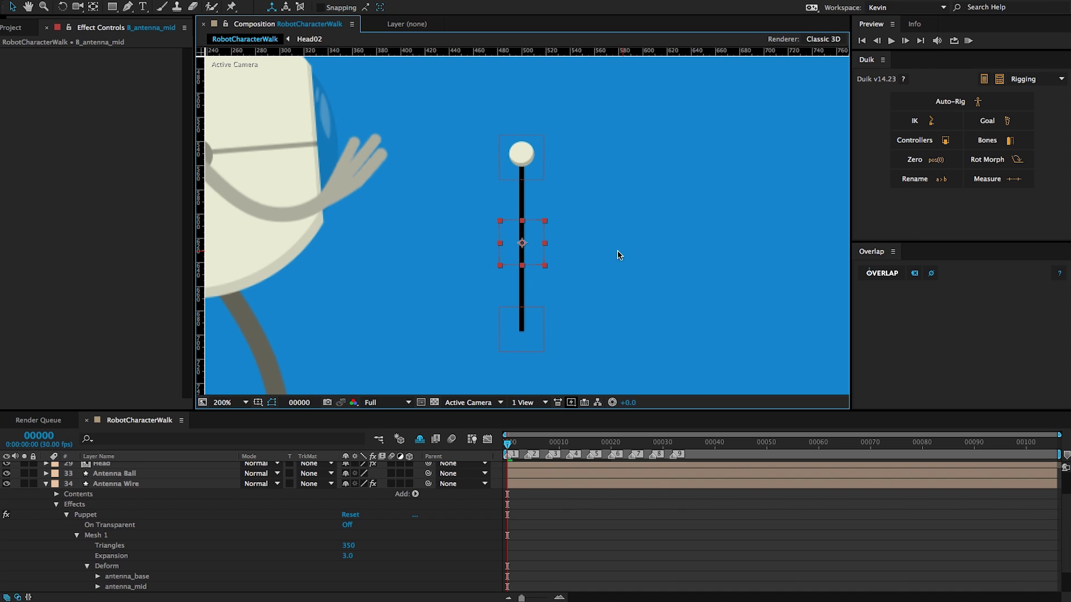
left_click(56, 504)
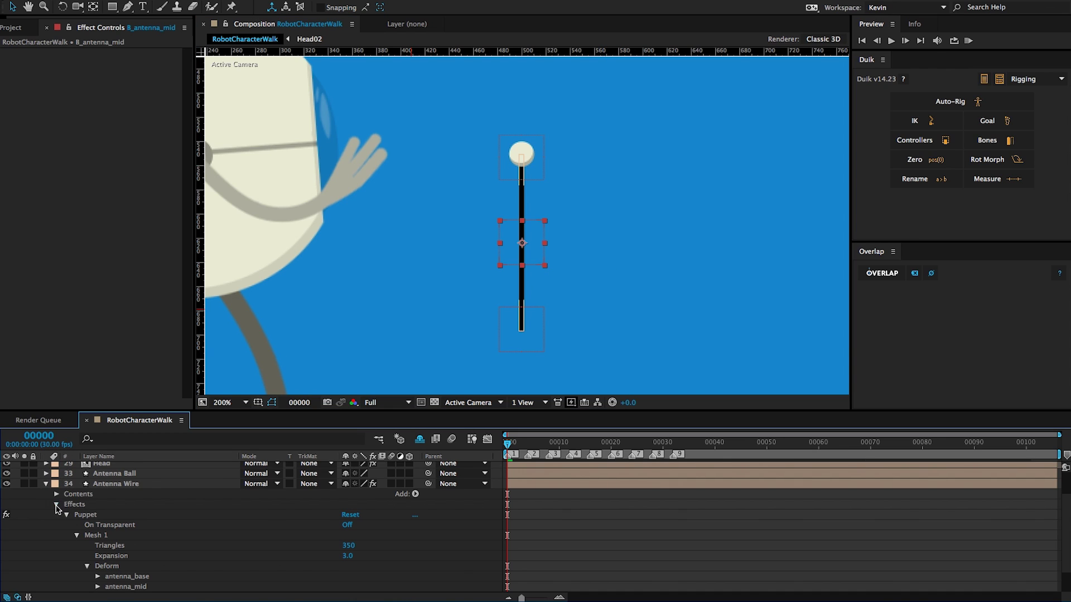
left_click(46, 518)
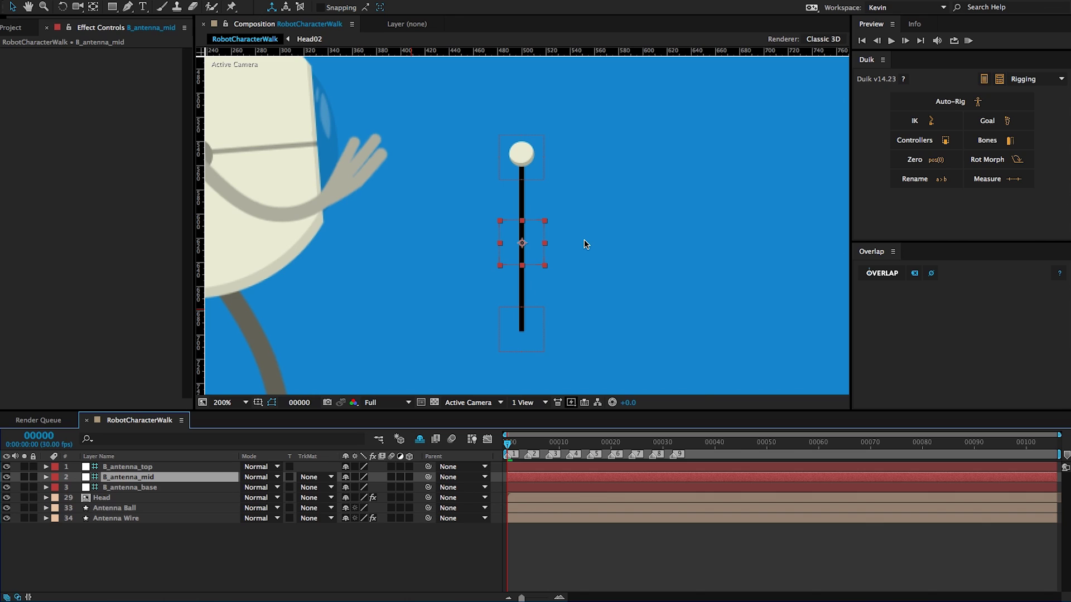
Step: Create a Duik controller for the B_antenna_top bone
left_click(539, 179)
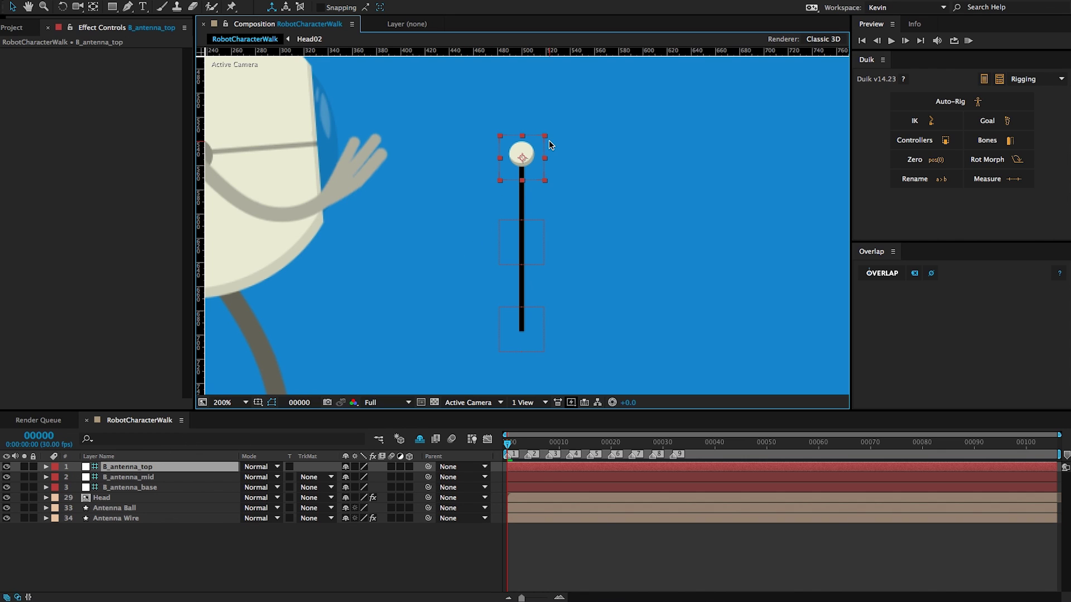
left_click(916, 140)
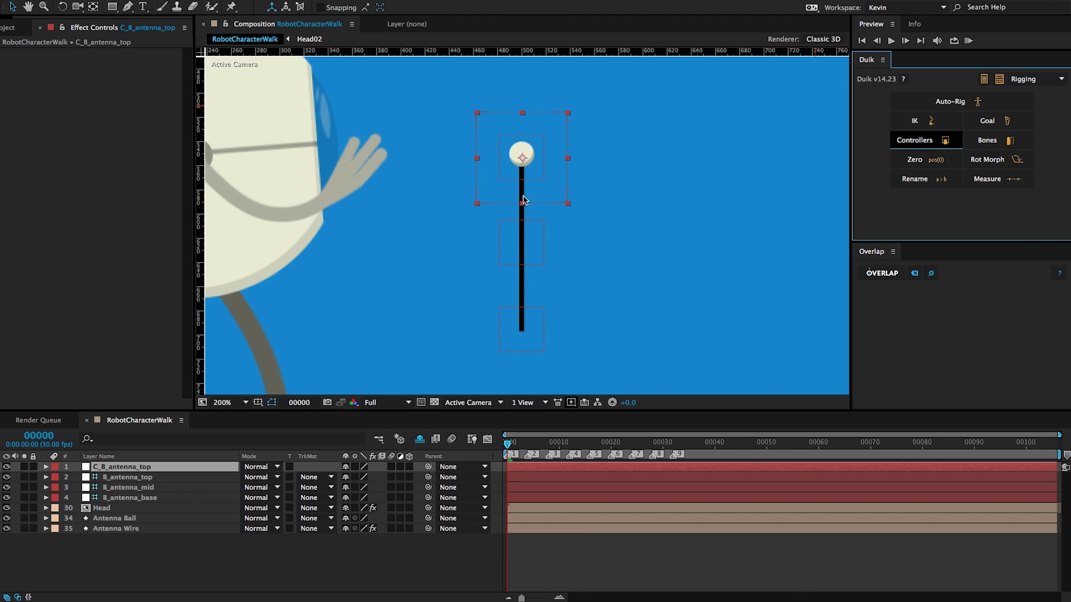
Step: Parent B_antenna_top to B_antenna_mid, and B_antenna_mid to B_antenna_base
left_click(137, 479)
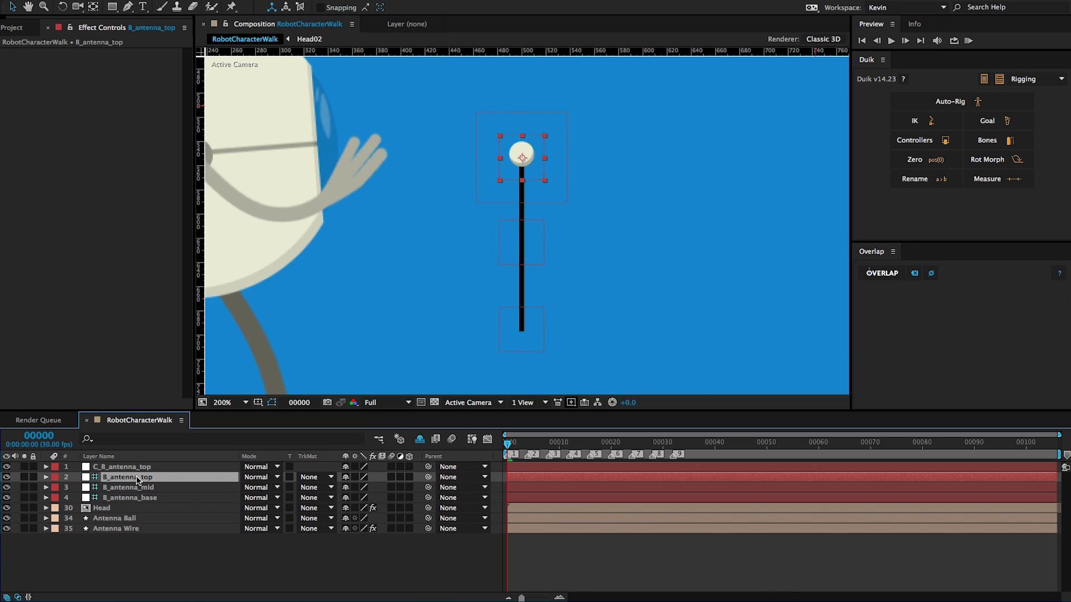
left_click(428, 475)
left_click_drag(428, 475, 179, 485)
left_click_drag(428, 489, 146, 498)
Step: Select the B_antenna_base bone together with the C_B_antenna_top controller
left_click(148, 498)
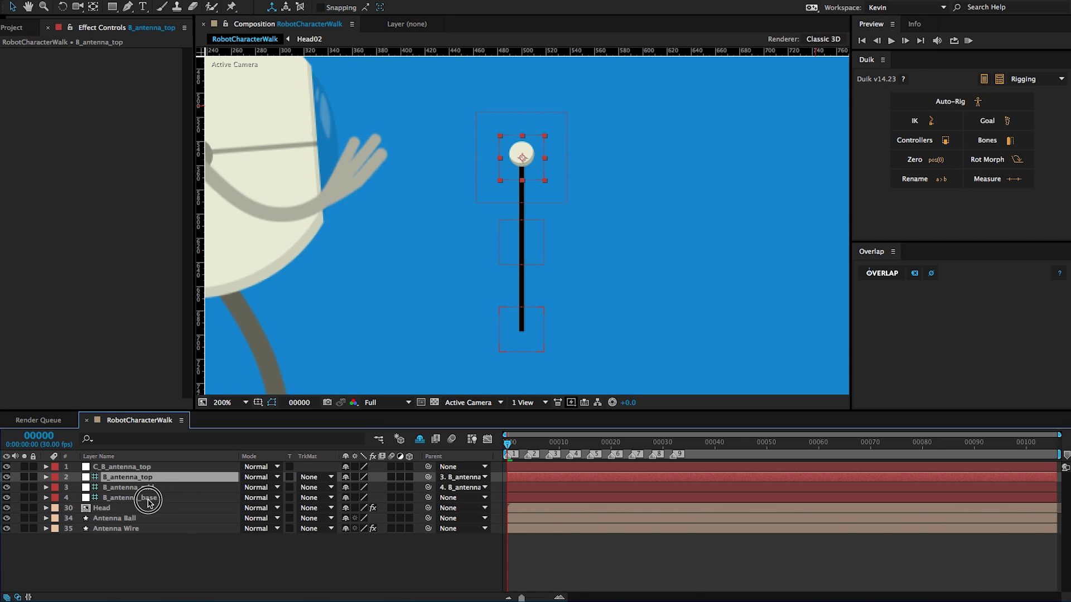
left_click(148, 470, "ctrl")
scroll(466, 241, "down", 2)
scroll(466, 241, "up", 2)
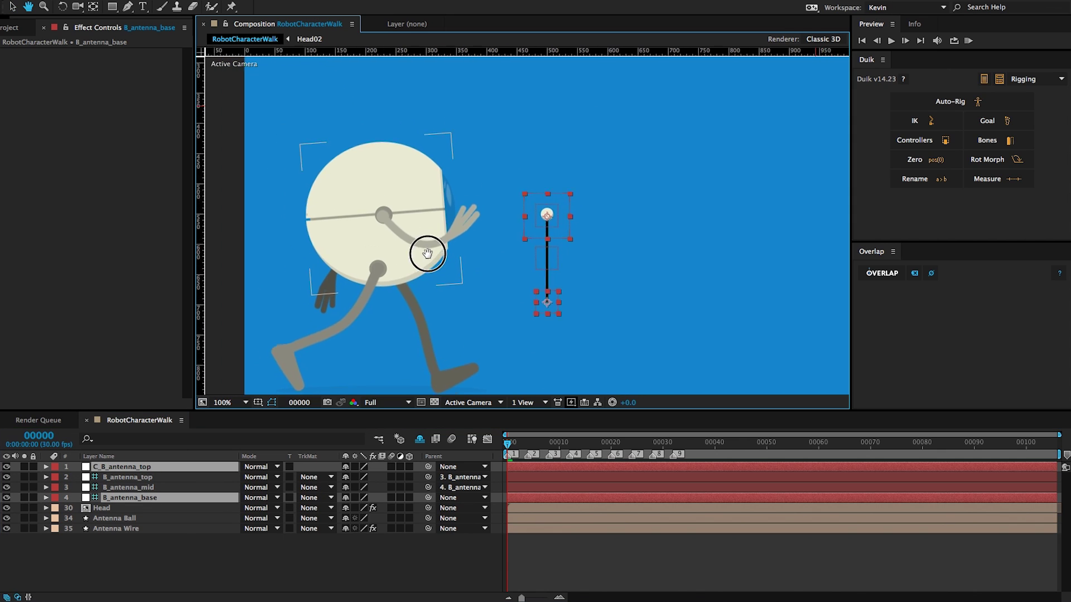
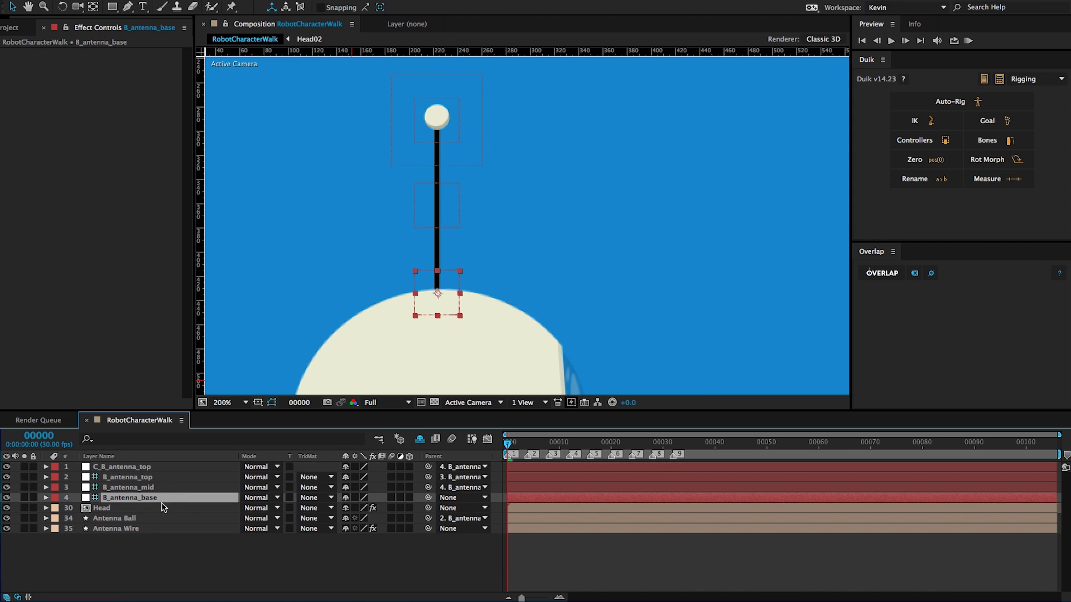
Step: Parent B_antenna_base to the Head layer and set its Rotation to 0°
left_click_drag(428, 498, 133, 509)
key("r")
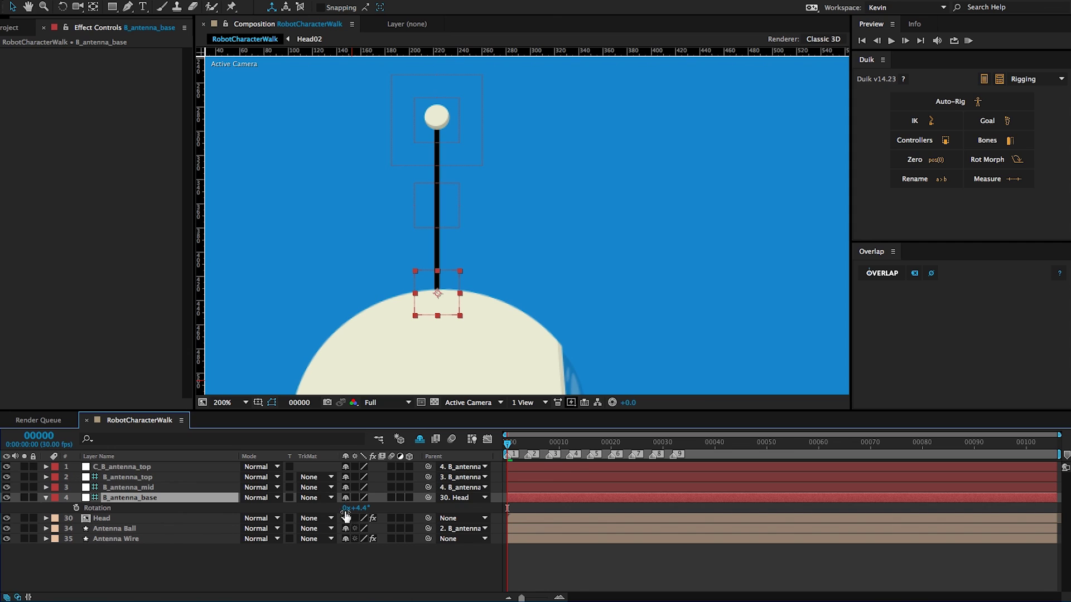
left_click(365, 508)
type("0")
key("Return")
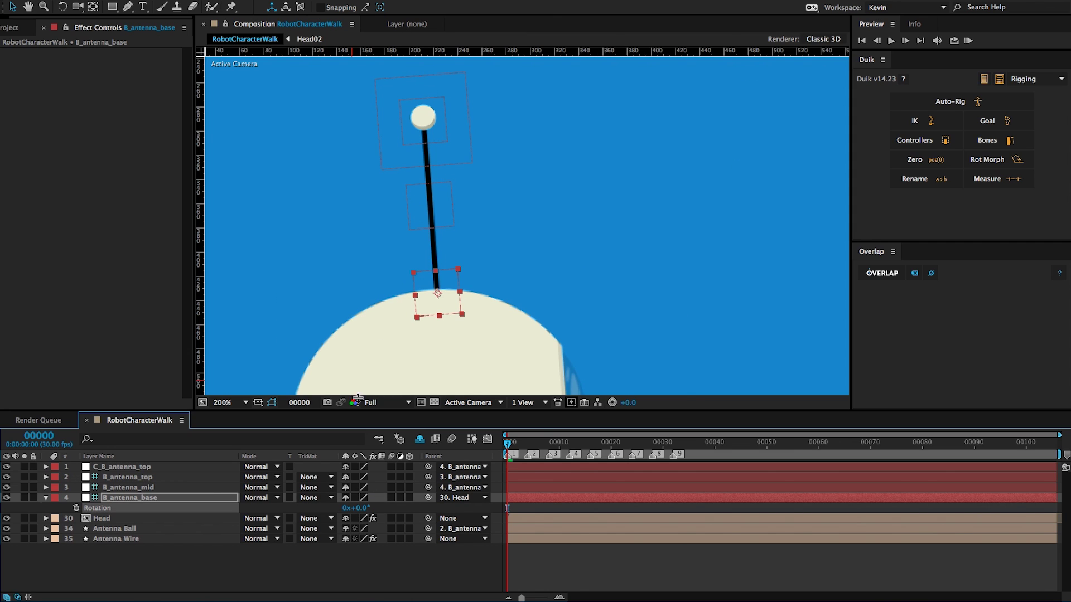
Step: Shift B_antenna_base slightly toward the back of the robot's head and collapse its layer
key("comma")
key("period")
left_click_drag(447, 301, 436, 300)
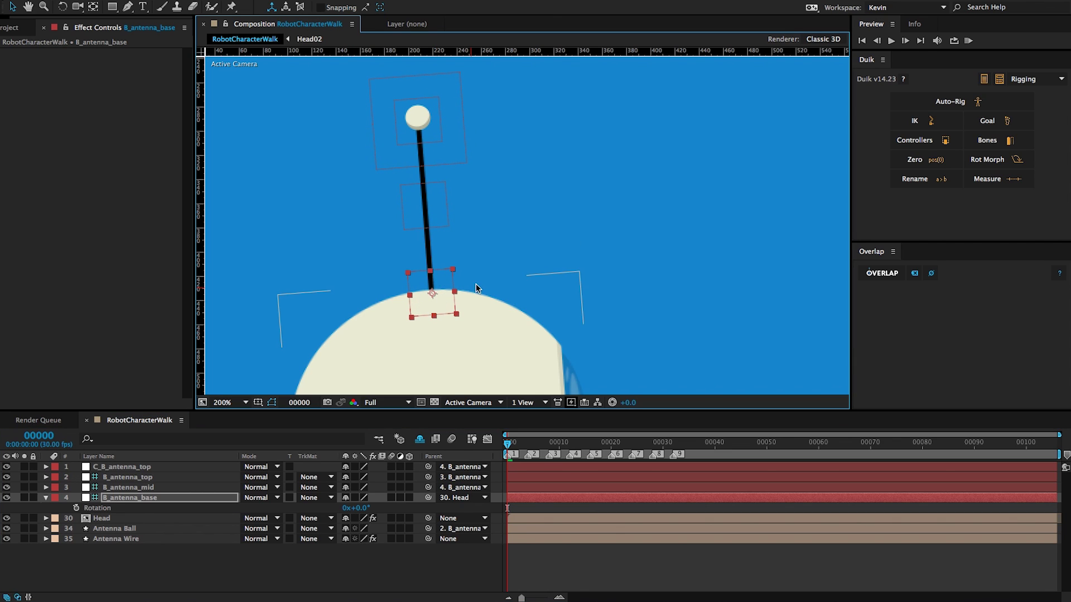
left_click(46, 497)
Step: Set the parent of the C_B_antenna_top controller to None
left_click(131, 467)
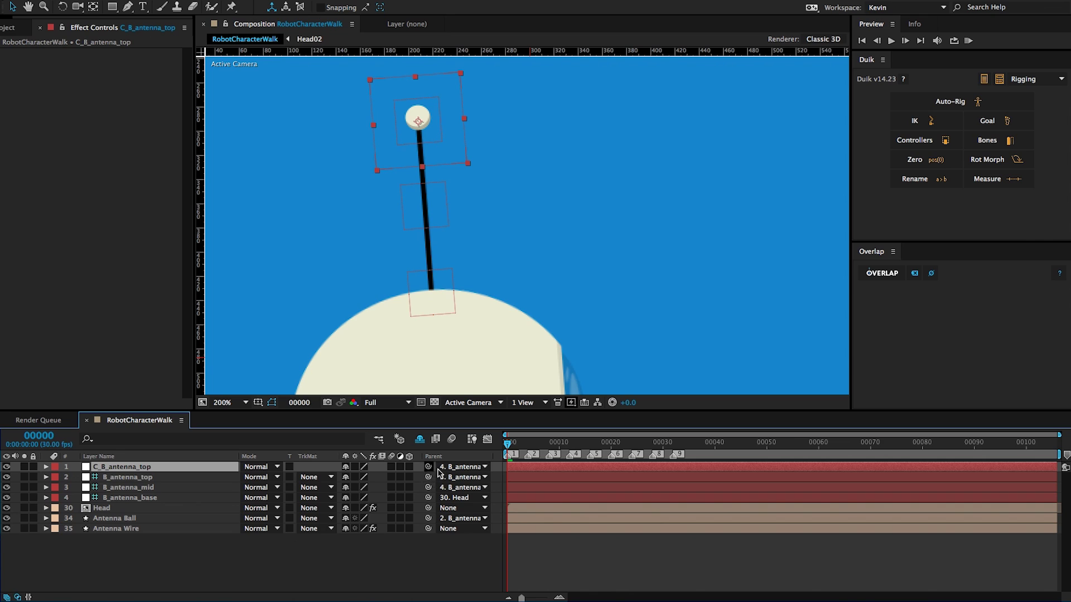
left_click(461, 467)
left_click(500, 89)
Step: Create Duik IK on the B_antenna_top, mid and base bones driven by the C_B_antenna_top controller, with the FK-on-IK controller option turned off
left_click(164, 478)
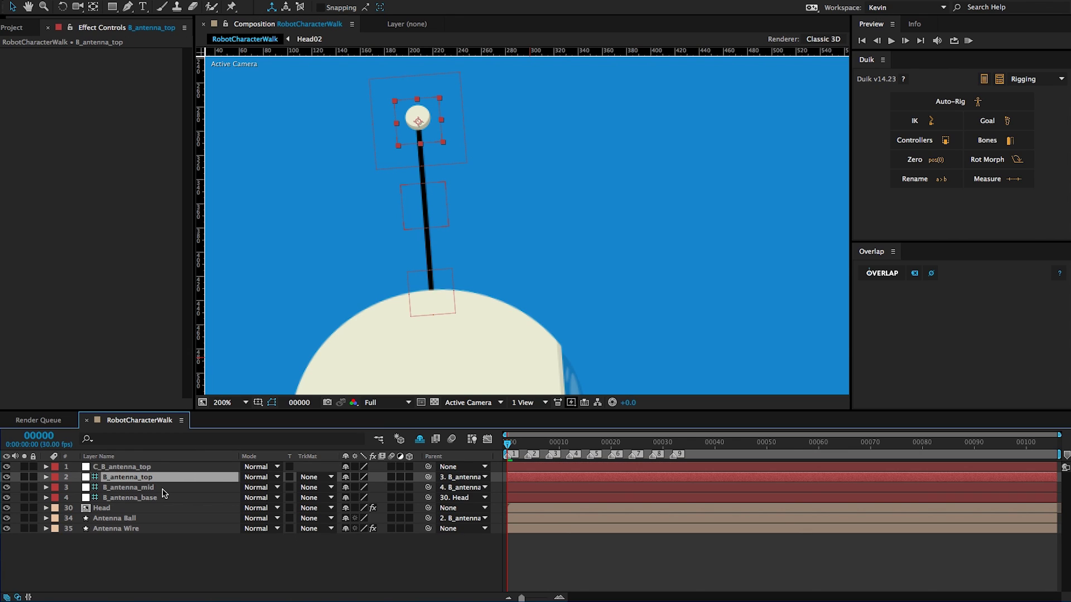
left_click(164, 488, "shift")
left_click(162, 498, "shift")
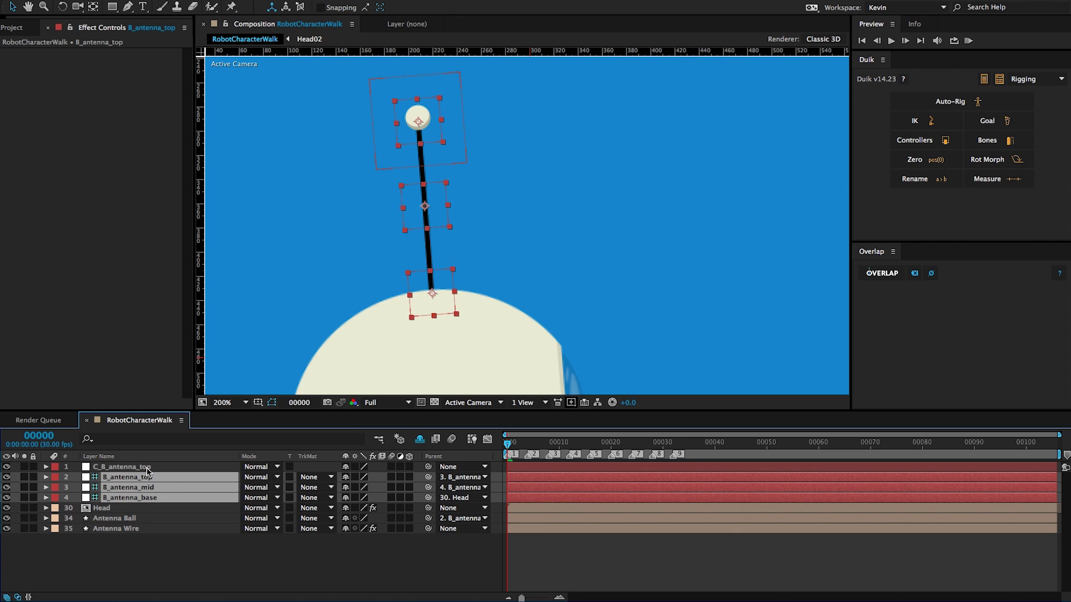
left_click(148, 468, "shift")
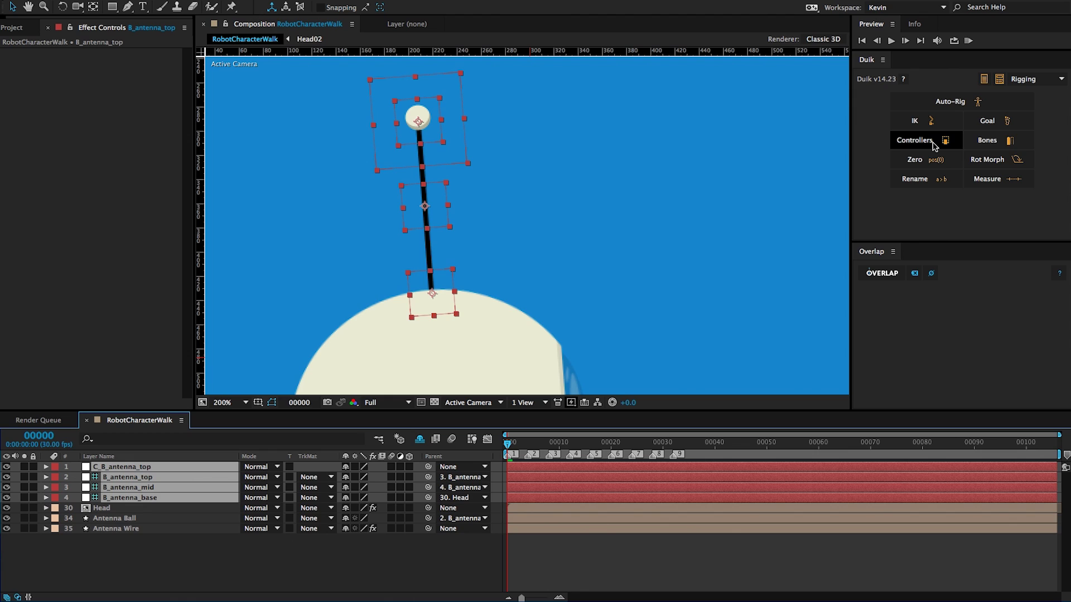
left_click(913, 120)
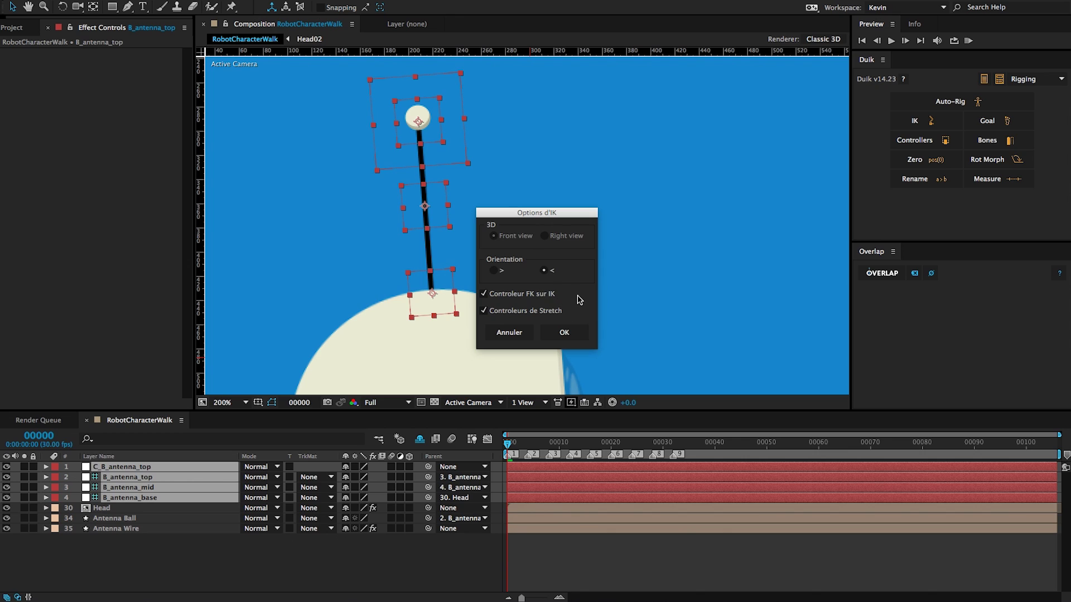
left_click(547, 294)
left_click(577, 331)
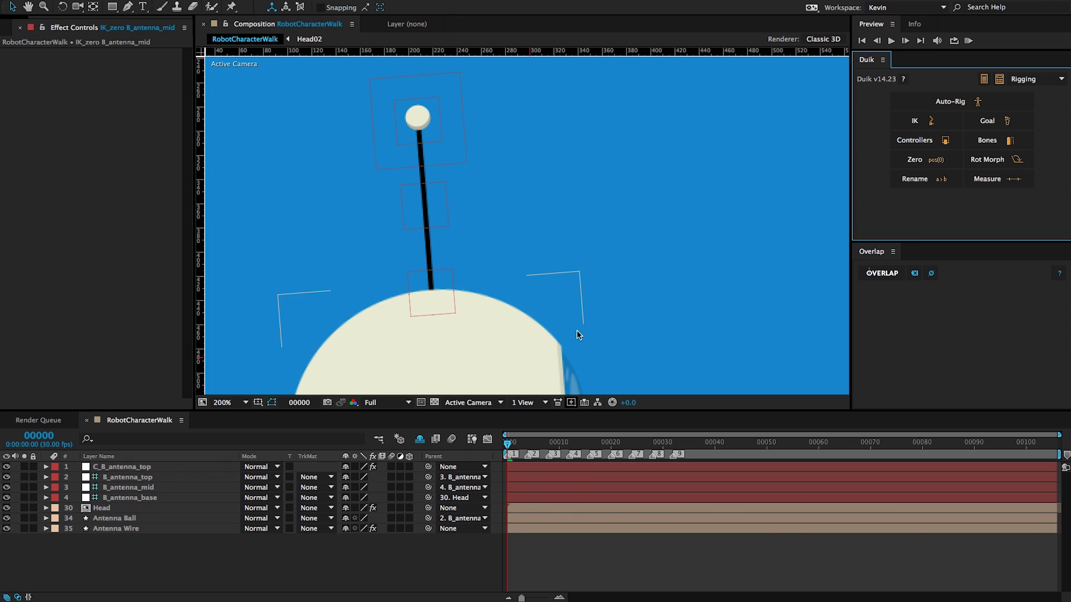
Step: Test the antenna IK by moving the C_B_antenna_top controller slightly, and undo the move
left_click(446, 149)
mouse_move(454, 148)
left_mouse_down()
mouse_move(444, 193)
mouse_move(446, 162)
left_mouse_up()
key("ctrl+z")
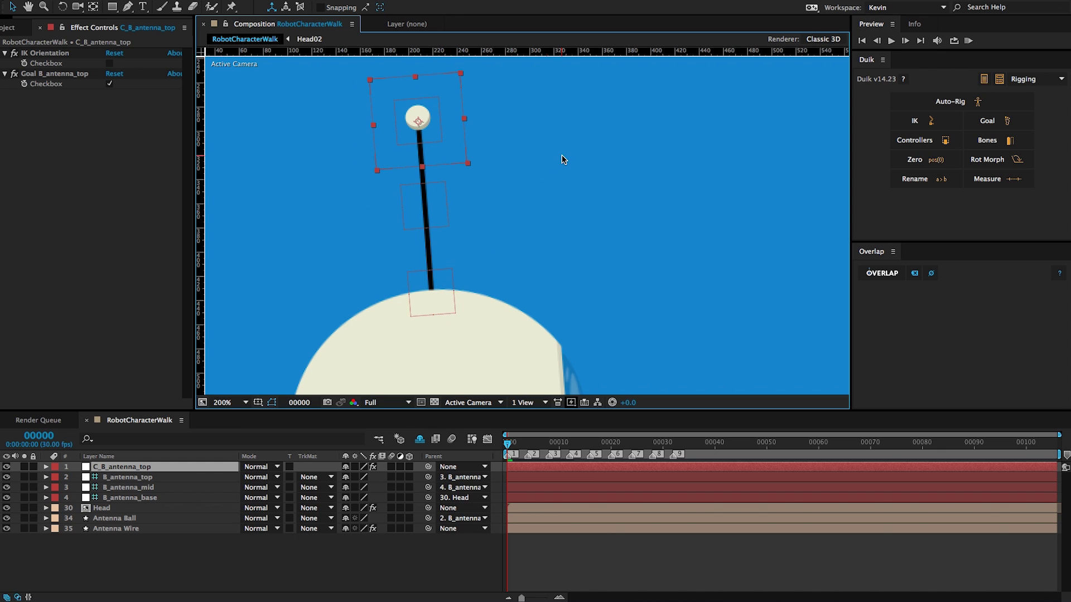
Step: Start an Overlap setup on the C_B_antenna_top controller with the Head layer as its driver
key("comma")
key("comma")
key("period")
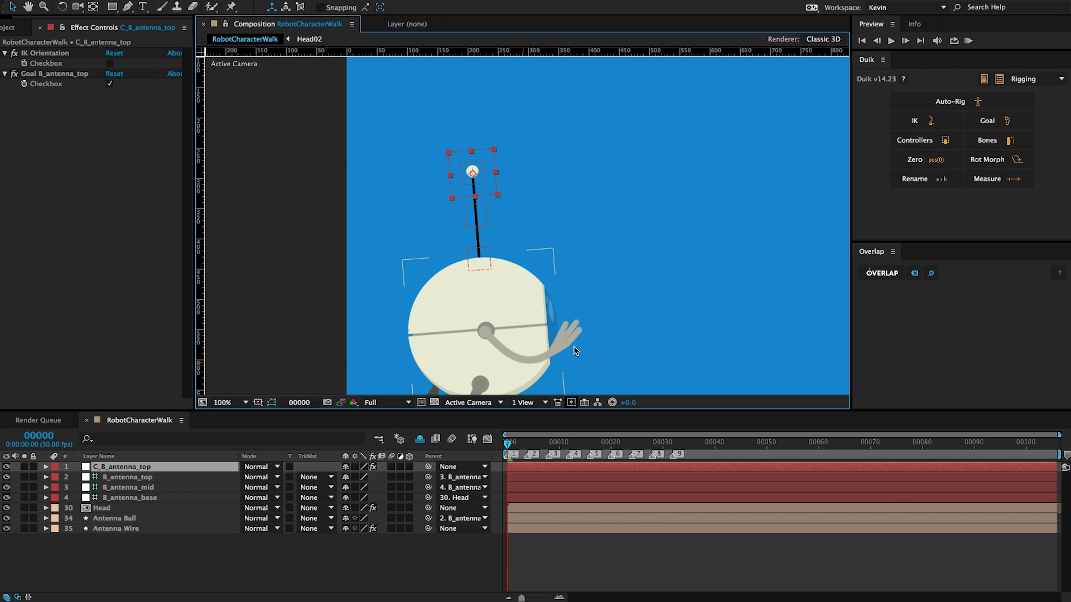
key("comma")
key("comma")
key("period")
left_click_drag(689, 310, 558, 294)
key("v")
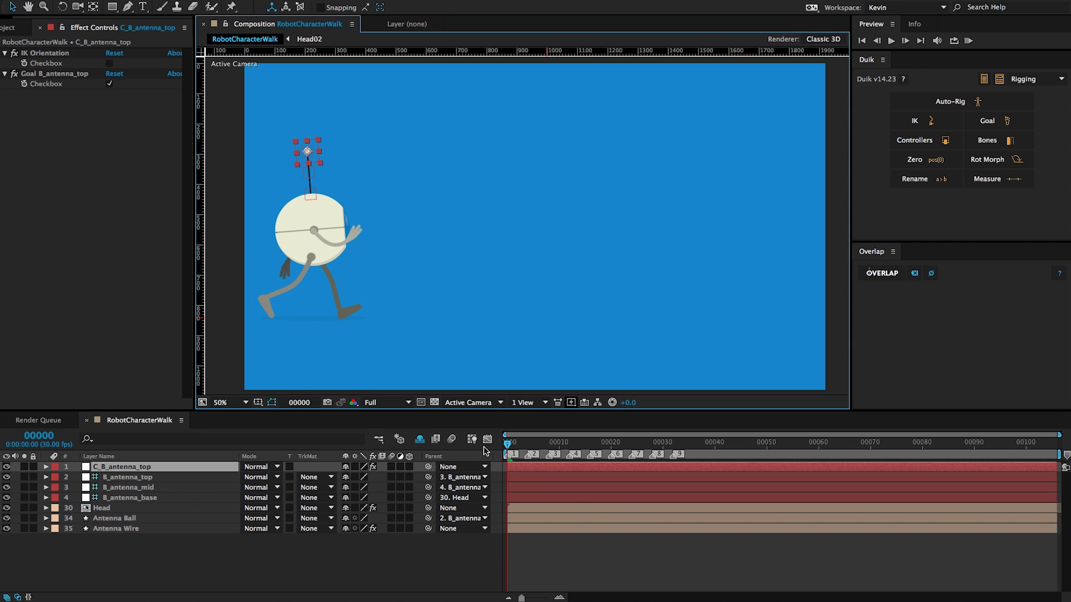
left_click(120, 508)
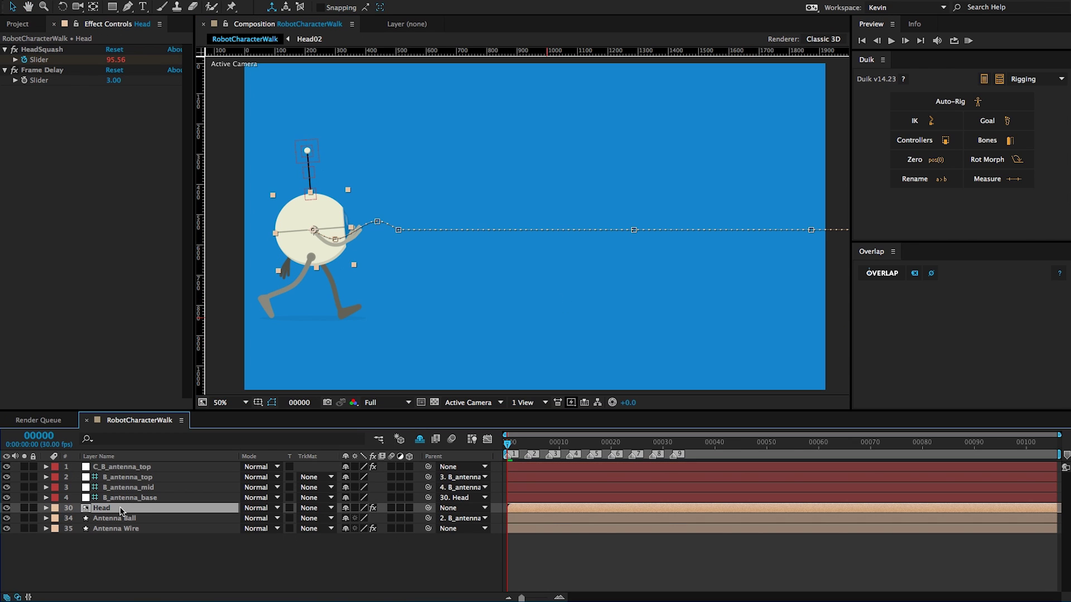
left_click(141, 469, "ctrl")
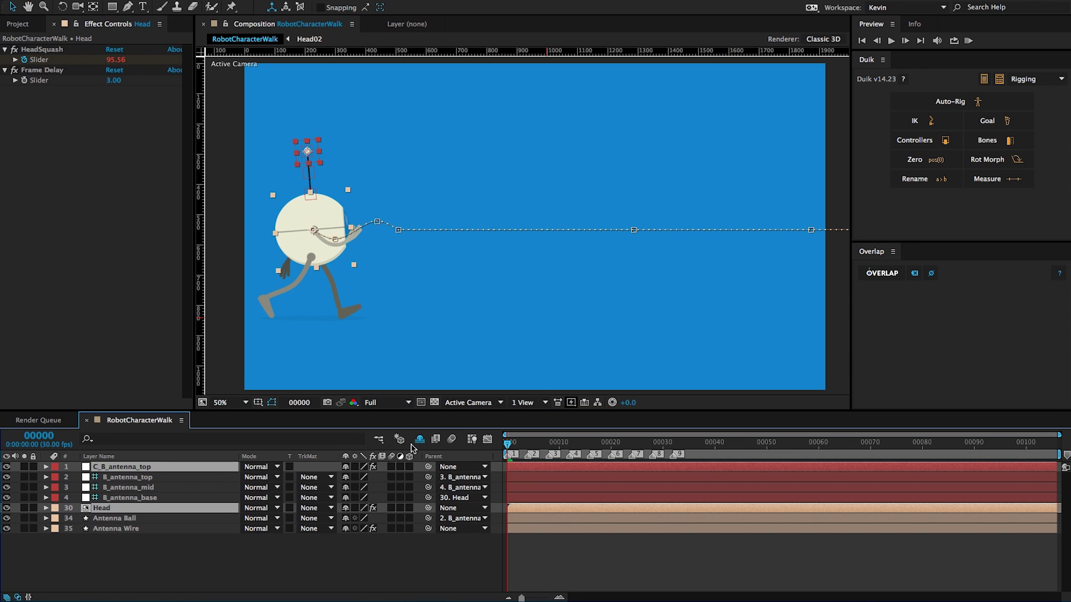
left_click(882, 273)
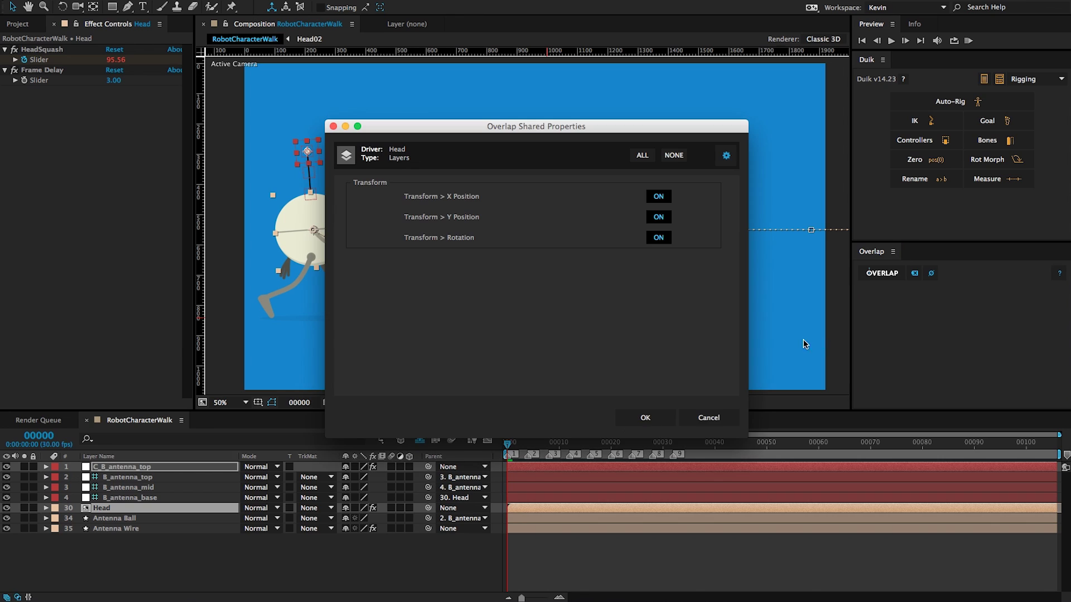
Step: Apply the overlap with shared X Position, Y Position and Rotation on, keeping Maintain Original enabled
left_click_drag(720, 131, 835, 115)
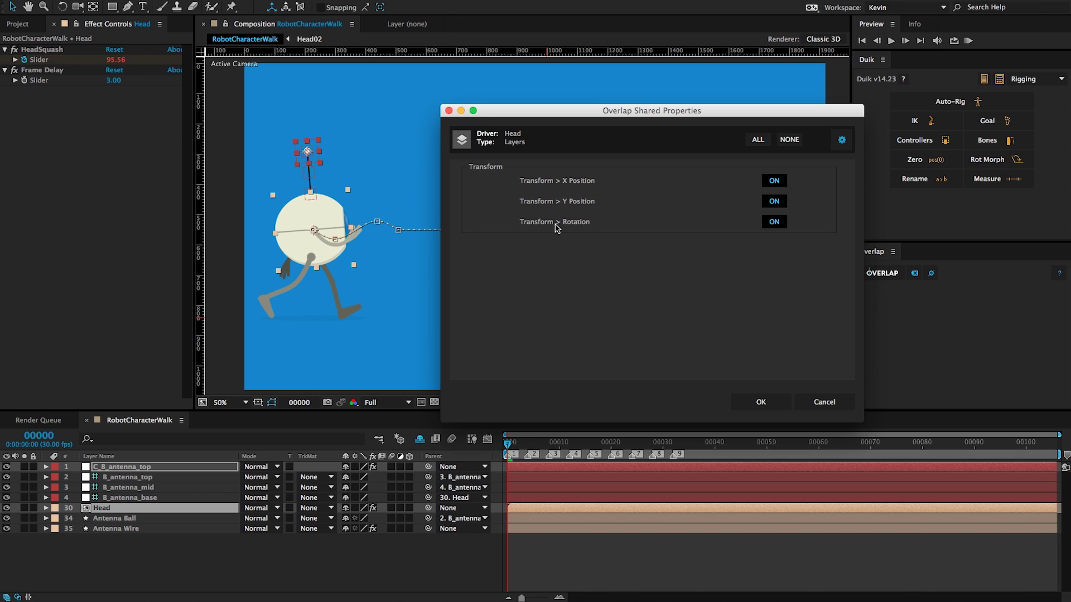
left_click_drag(719, 114, 676, 110)
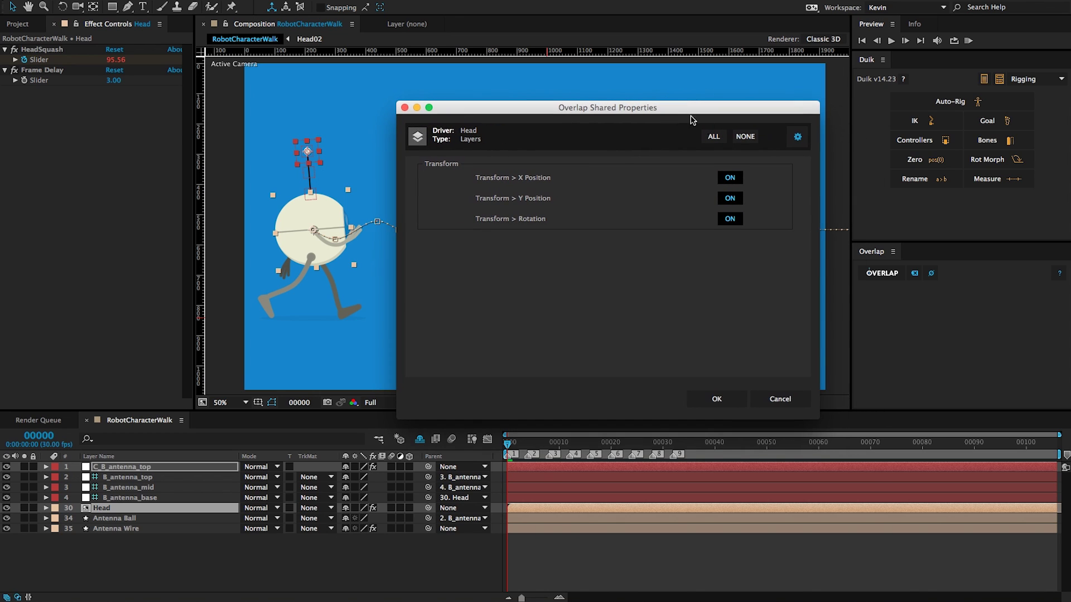
left_click(798, 139)
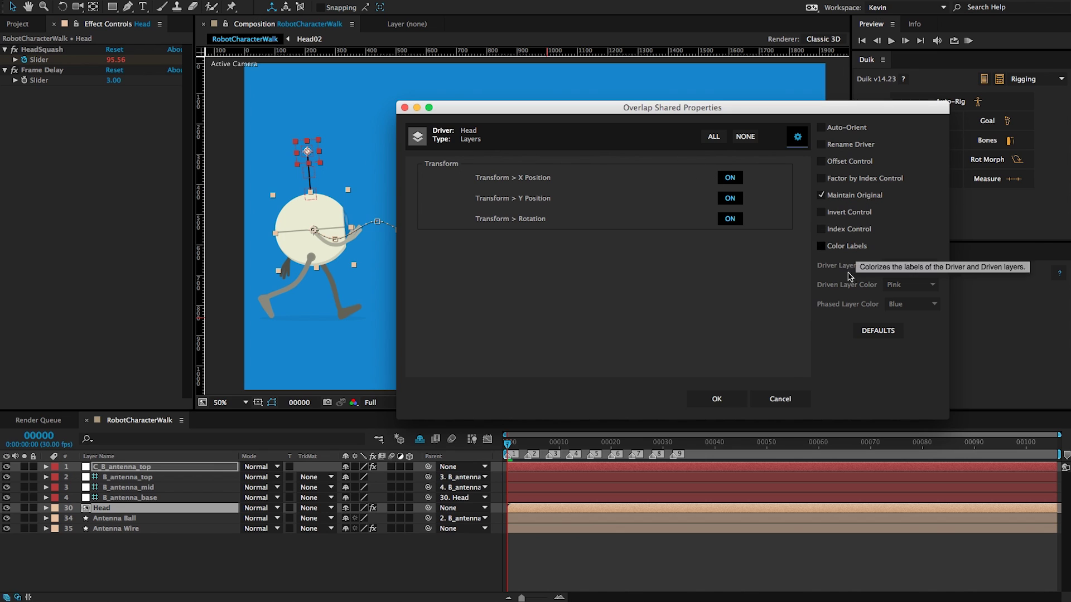
left_click(716, 400)
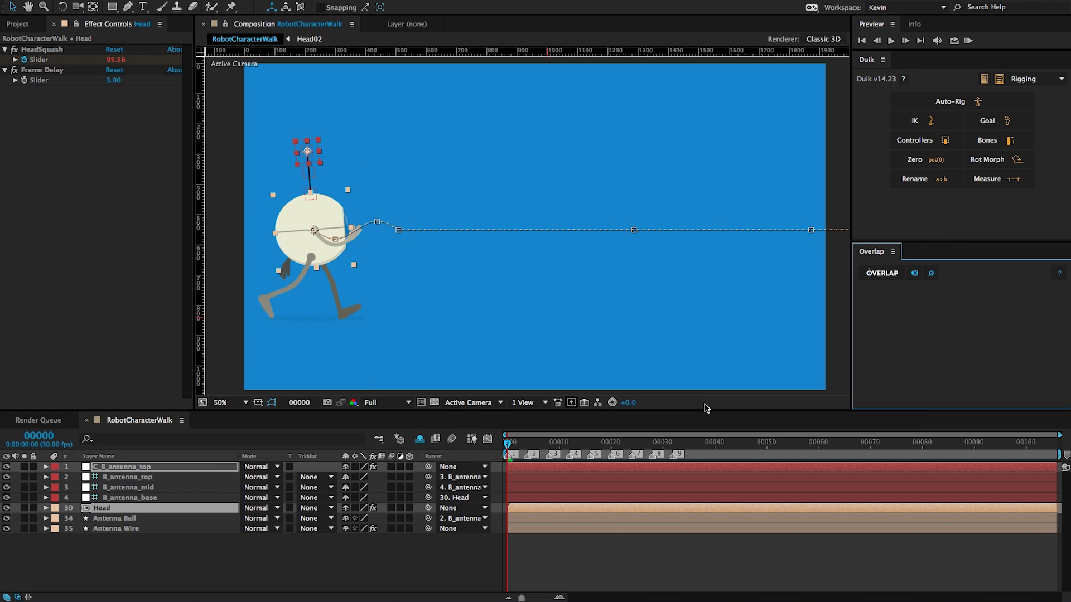
Step: Scrub the walk to about frame 32 and examine how the antenna tip follows its controller
left_click_drag(519, 447, 678, 440)
key("period")
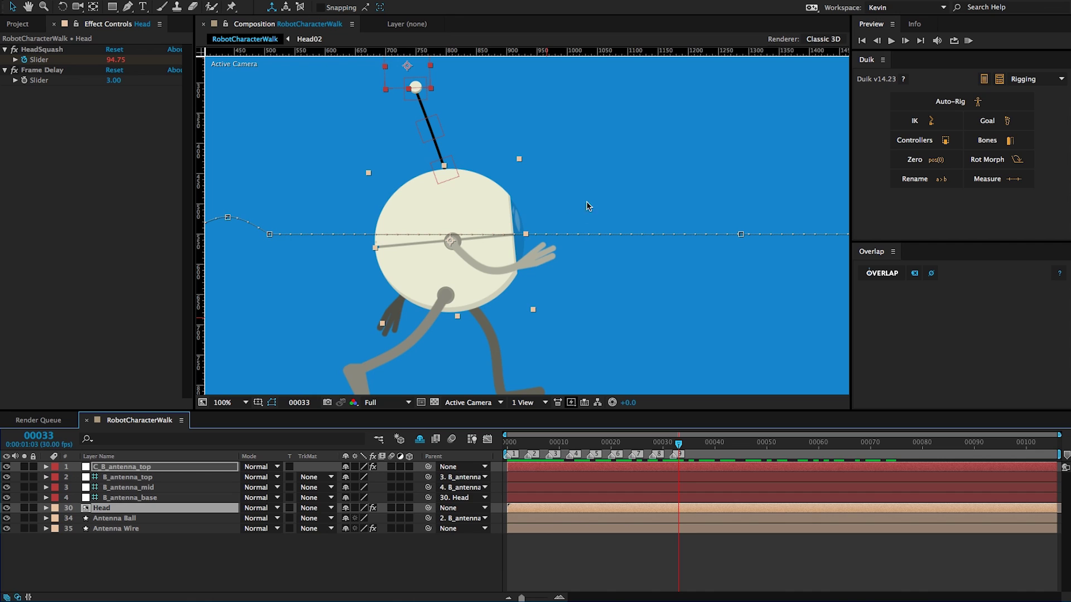
left_click_drag(587, 208, 595, 277)
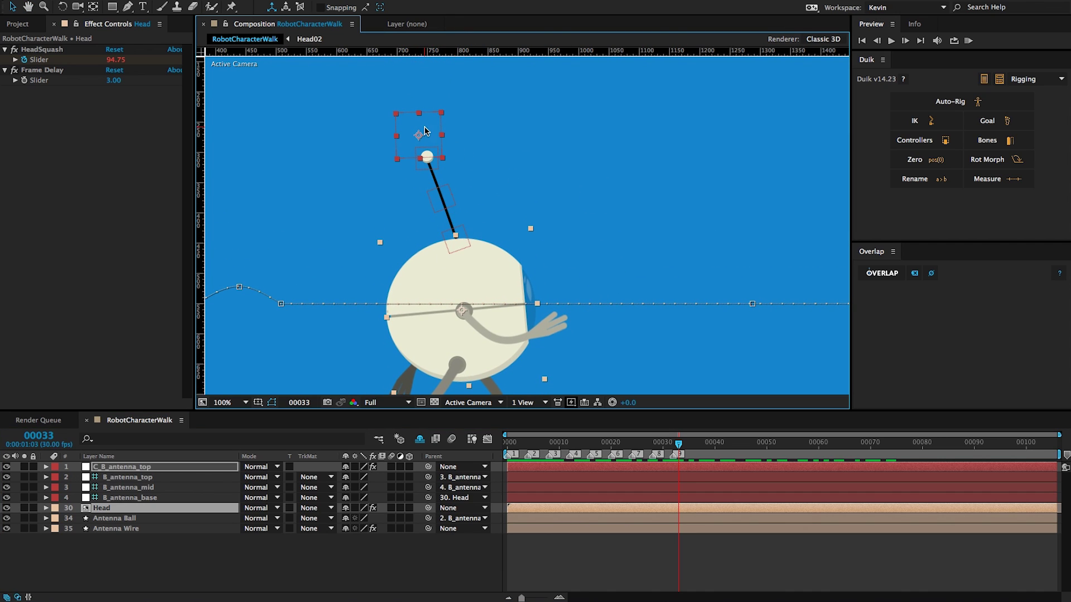
left_click_drag(633, 441, 675, 444)
left_click_drag(395, 140, 404, 153)
key("F2")
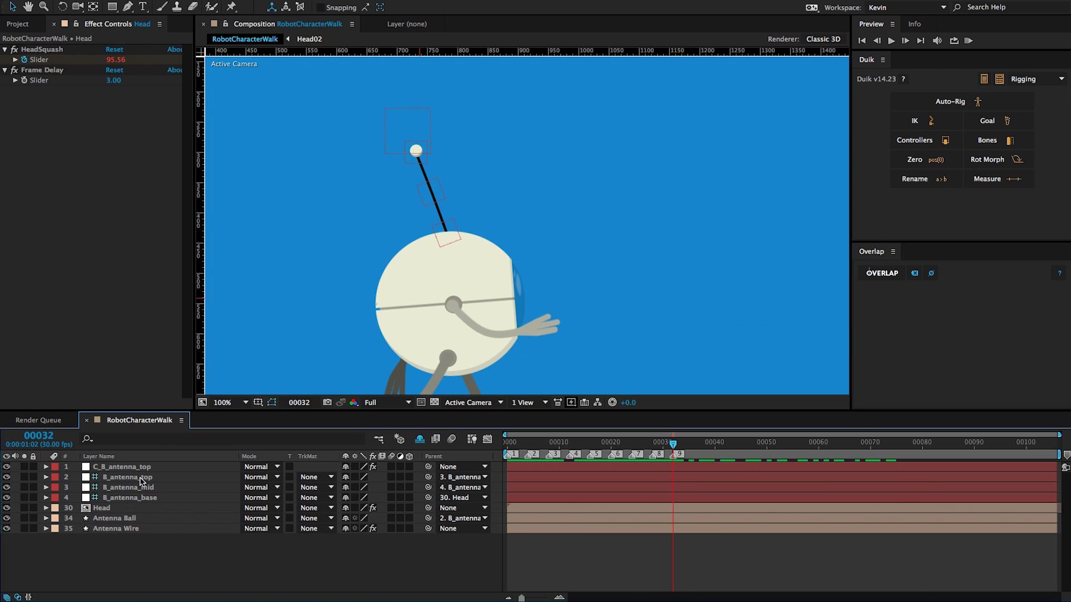
Step: Lower the C_B_antenna_top controller toward the back of the head to bend the antenna, and check the walk up to frame 28
left_click(147, 466)
left_click_drag(411, 150, 400, 177)
scroll(577, 226, "down", 2)
left_click_drag(601, 446, 652, 444)
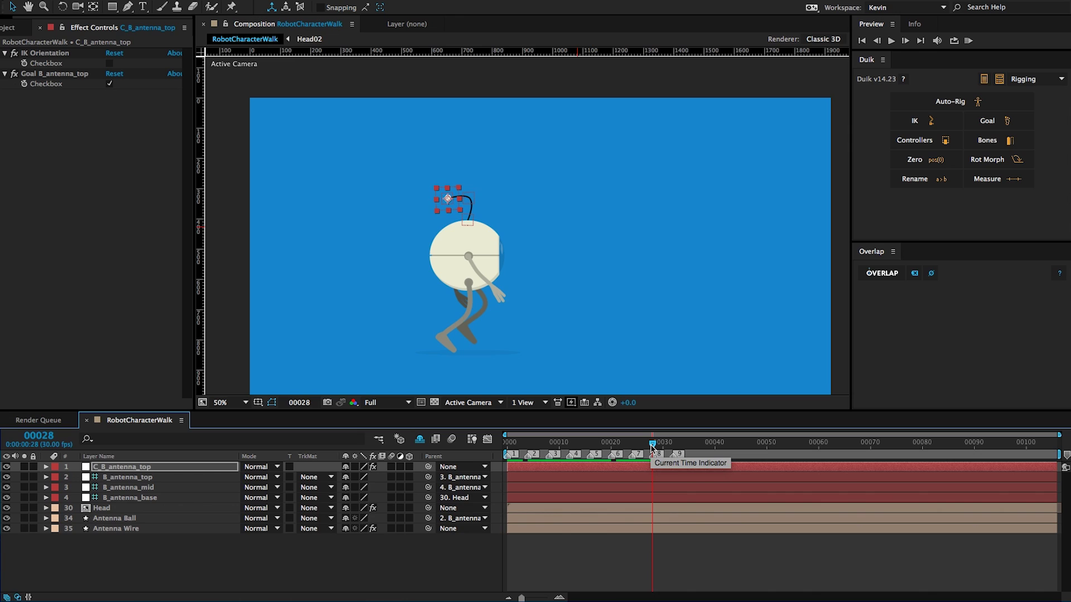
Step: Nudge the C_B_antenna_top controller four increments toward the back of the robot at frame 28
left_click(136, 470)
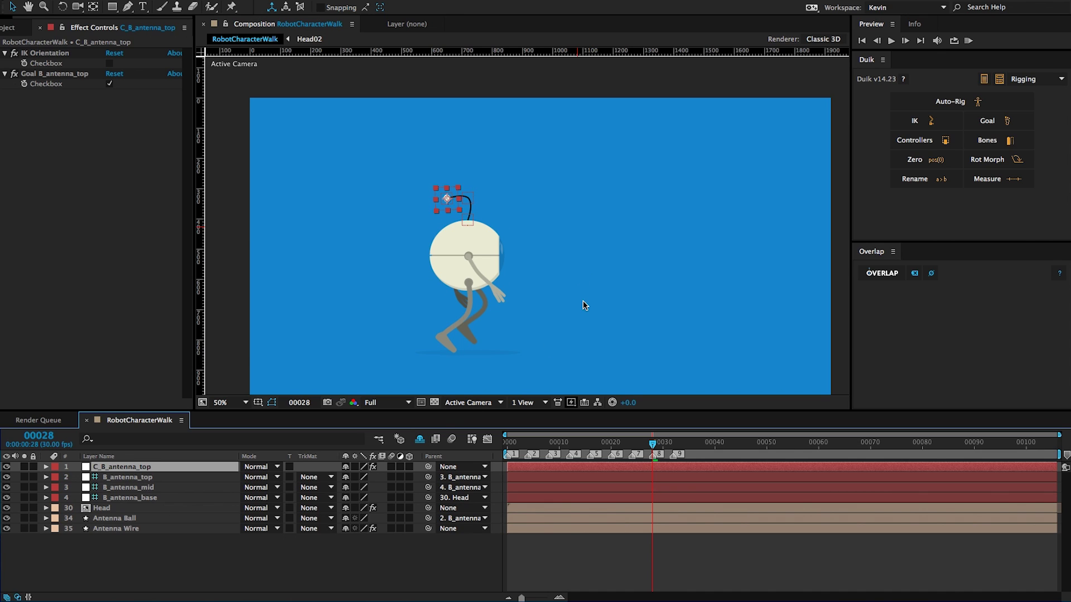
left_click(443, 206)
key("Left")
key("Left")
key("Left")
key("Left")
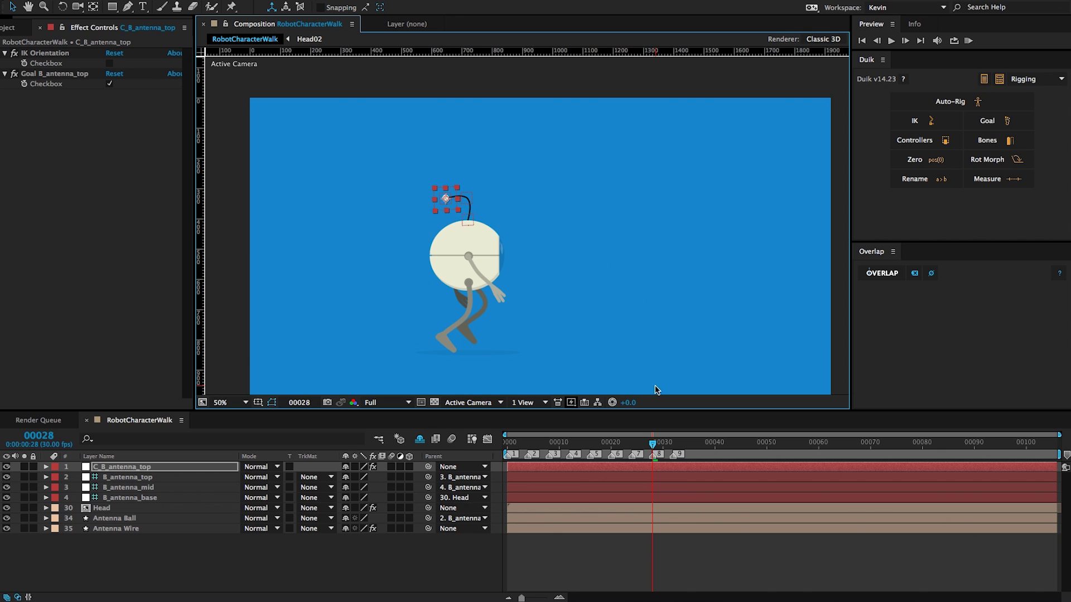
Step: Scrub the walk to frame 49, fit the whole composition in view and preview the antenna's overlapping motion
left_click_drag(627, 442, 762, 438)
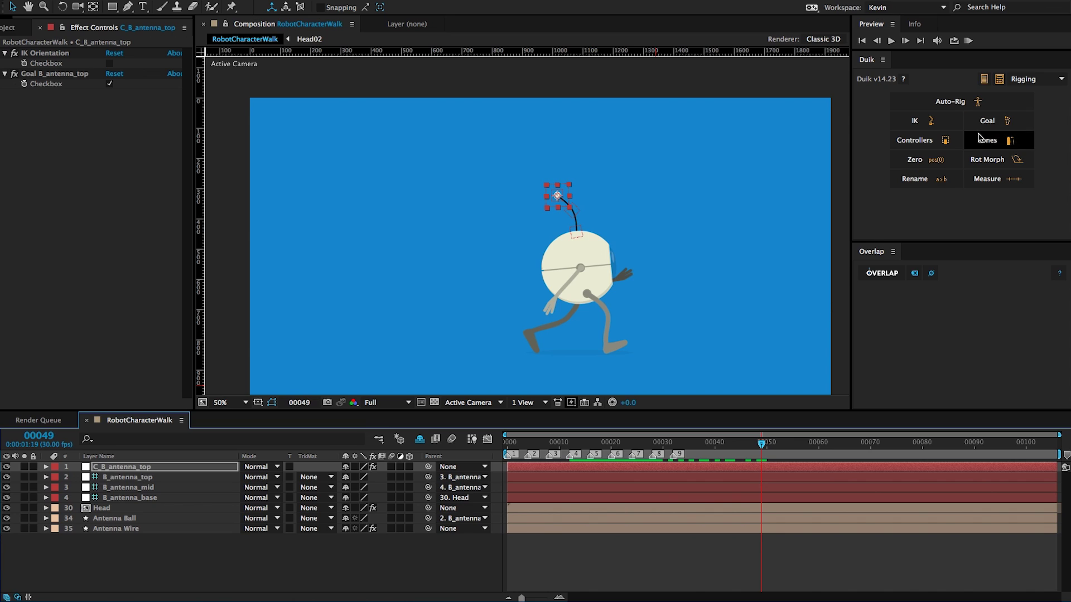
left_click(239, 400)
left_click(236, 413)
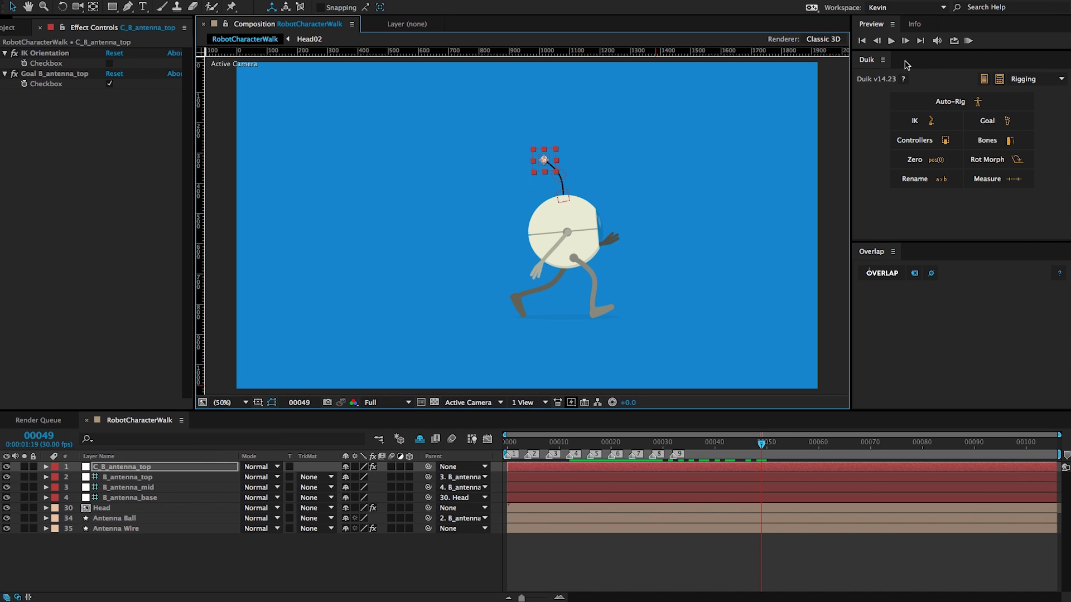
left_click(969, 40)
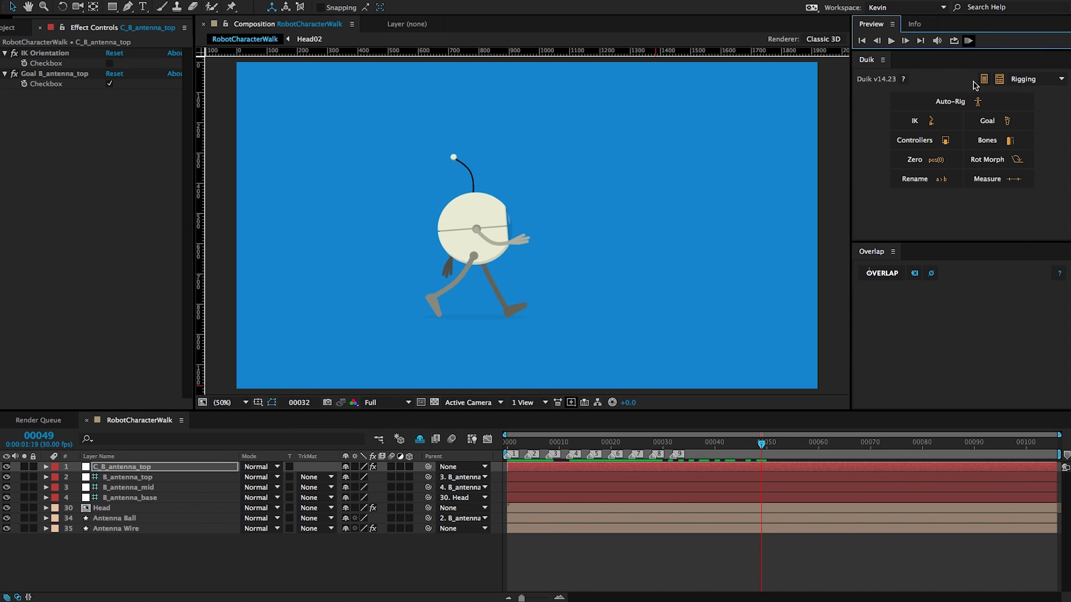